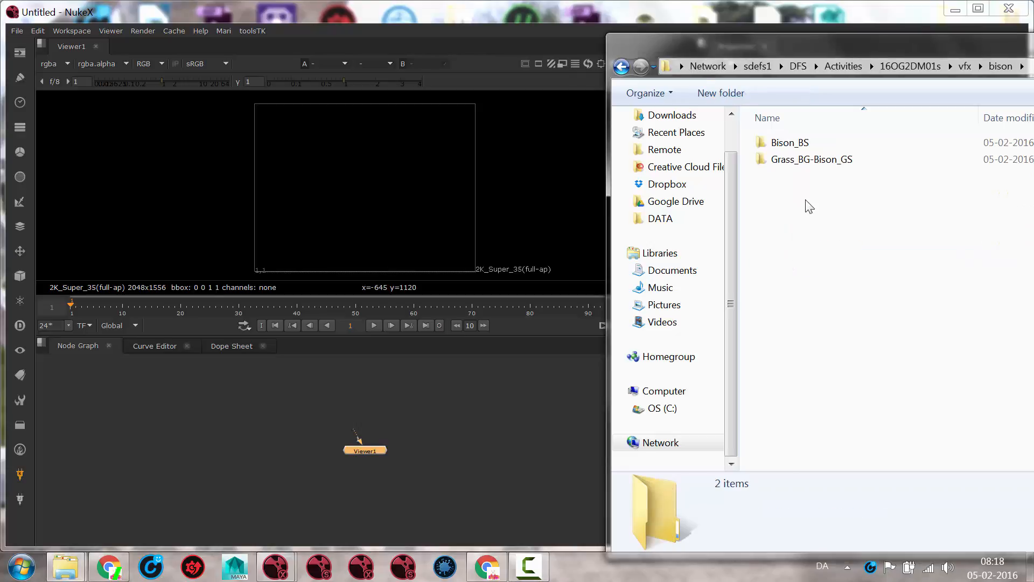
Drag the Bison_BS and Grass_BG footage folders into Nuke's Node Graph and maximise Nuke.
double_click(790, 142)
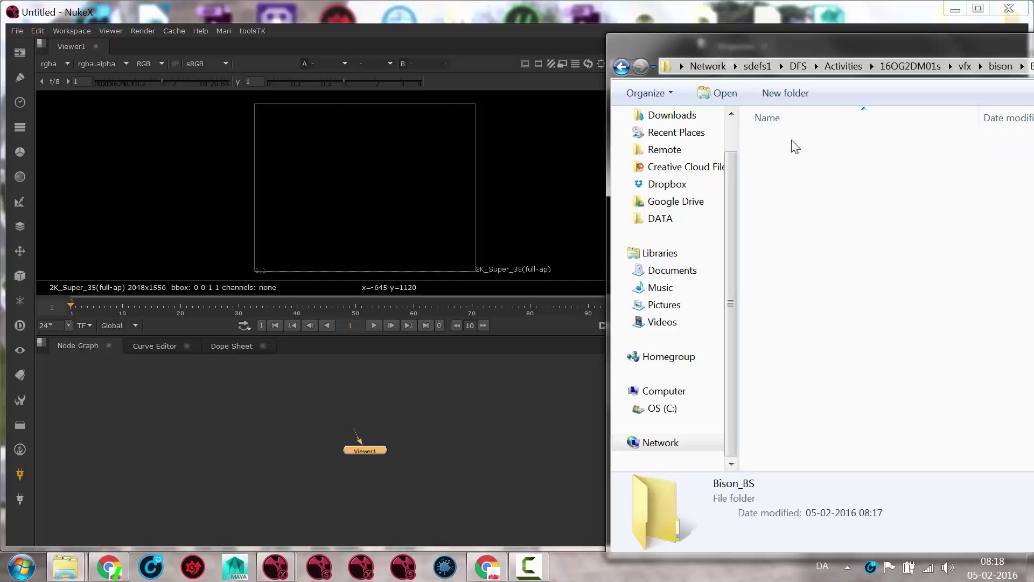
left_click(621, 66)
left_click_drag(792, 207, 849, 143)
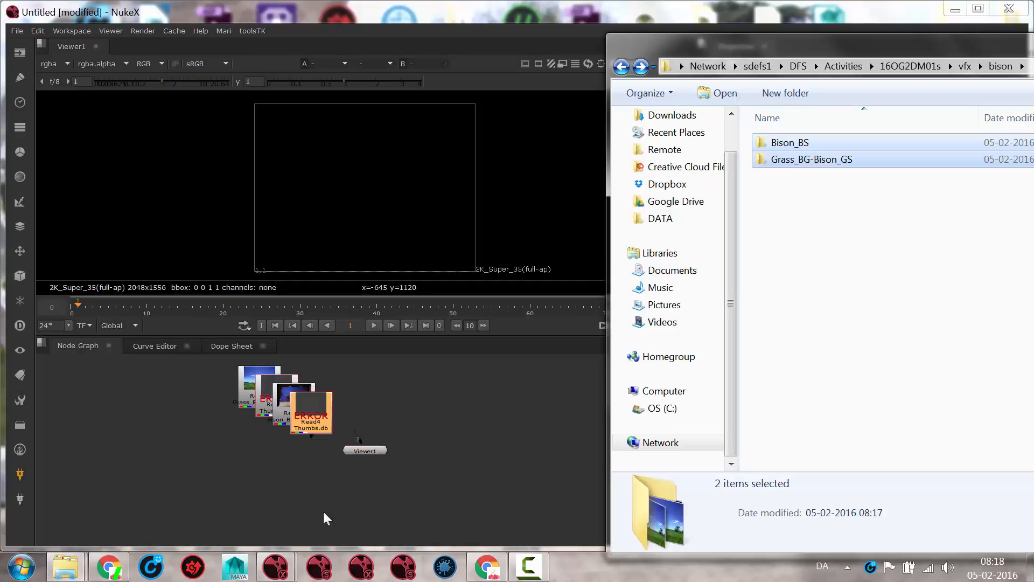
left_click(363, 397)
left_click_drag(324, 403, 419, 394)
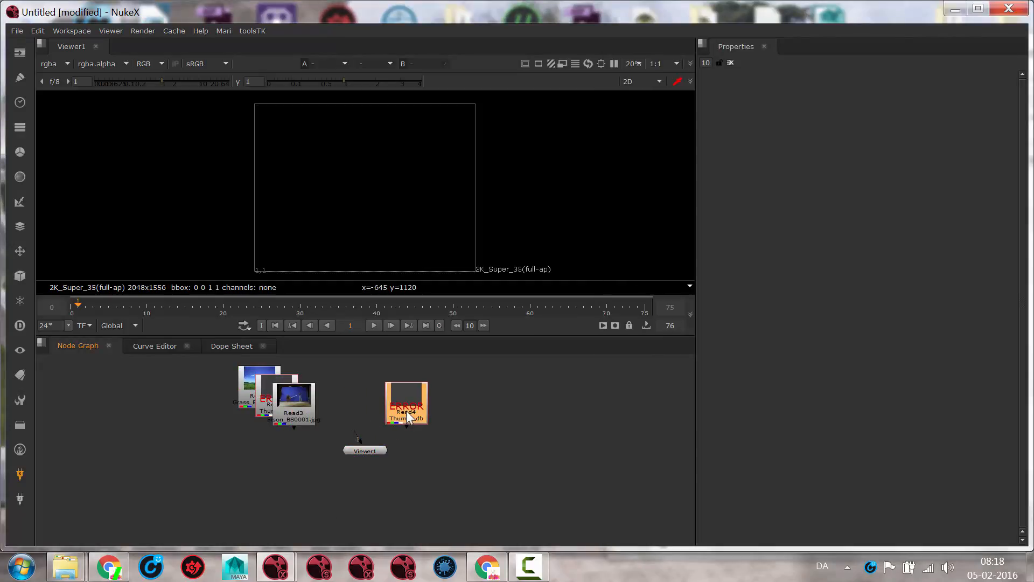
Delete both Thumbs.db error Read nodes and space the grass and bison reads apart.
key("Delete")
left_click_drag(263, 403, 165, 396)
key("Delete")
left_click_drag(299, 400, 366, 386)
left_click_drag(251, 381, 264, 382)
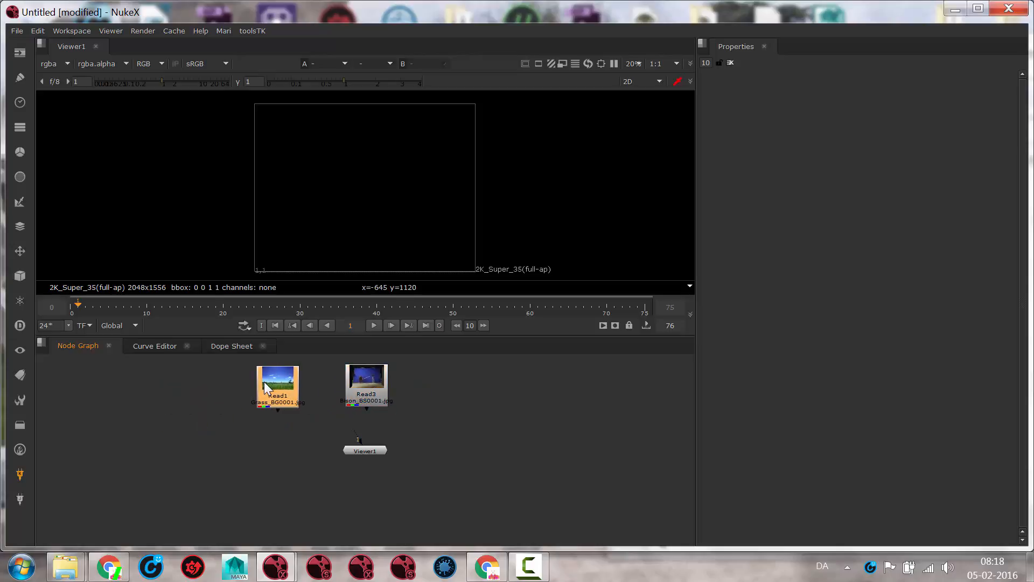
Play the grass footage, then view and play the bison bluescreen plate from frame 1.
key("1")
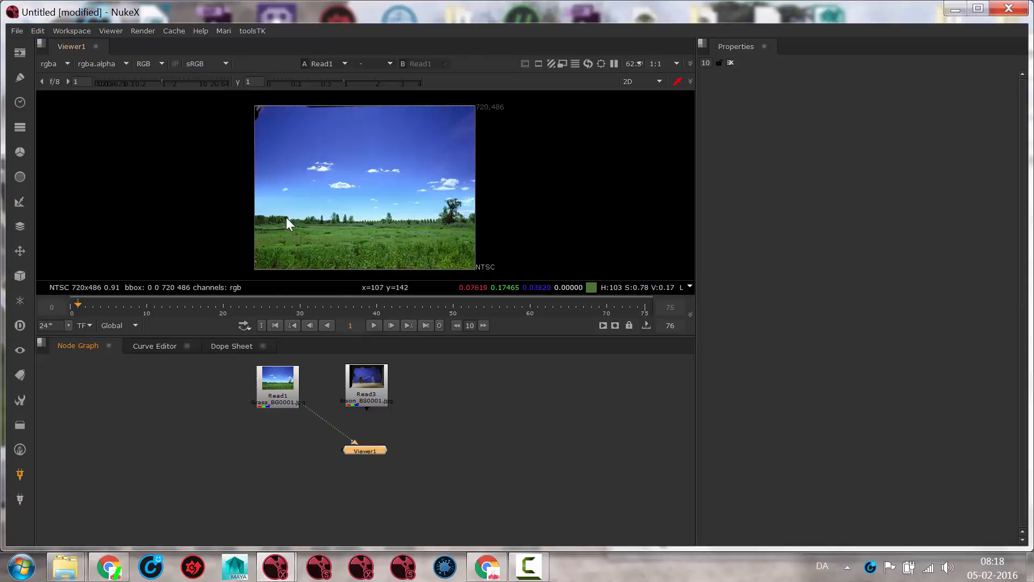
left_click(378, 323)
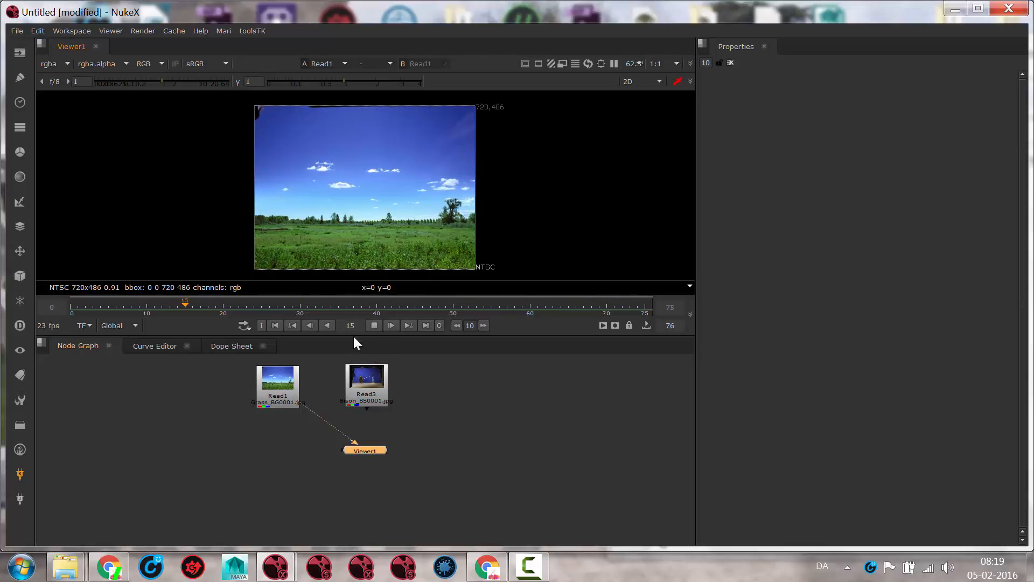
left_click(375, 325)
key("1")
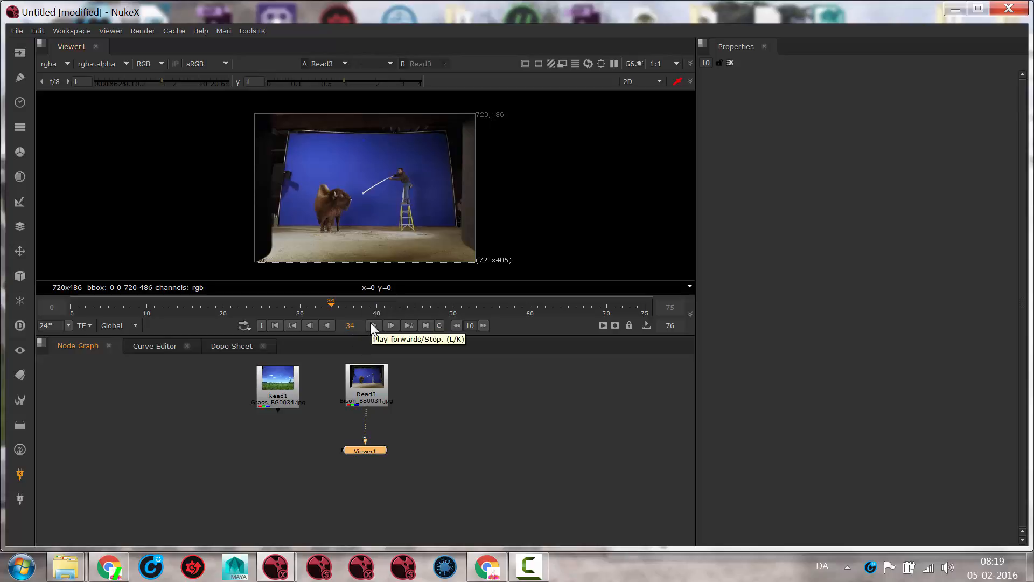
left_click(274, 326)
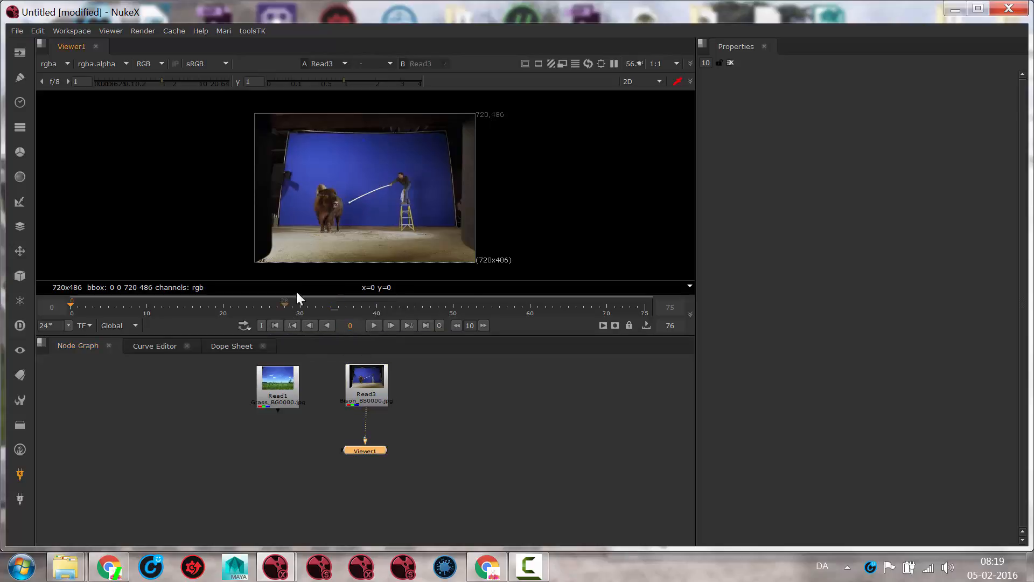
left_click(373, 325)
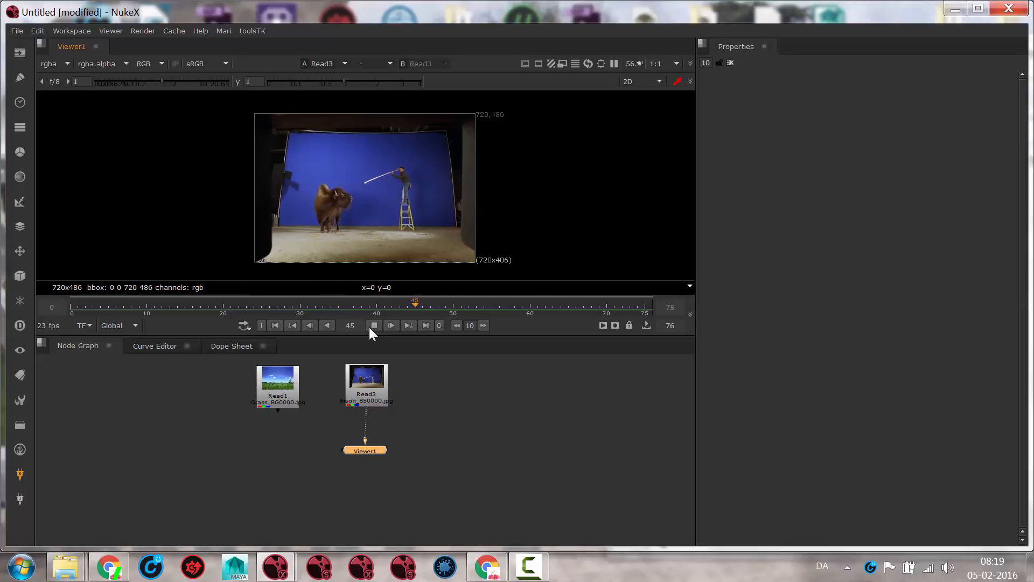
left_click(373, 325)
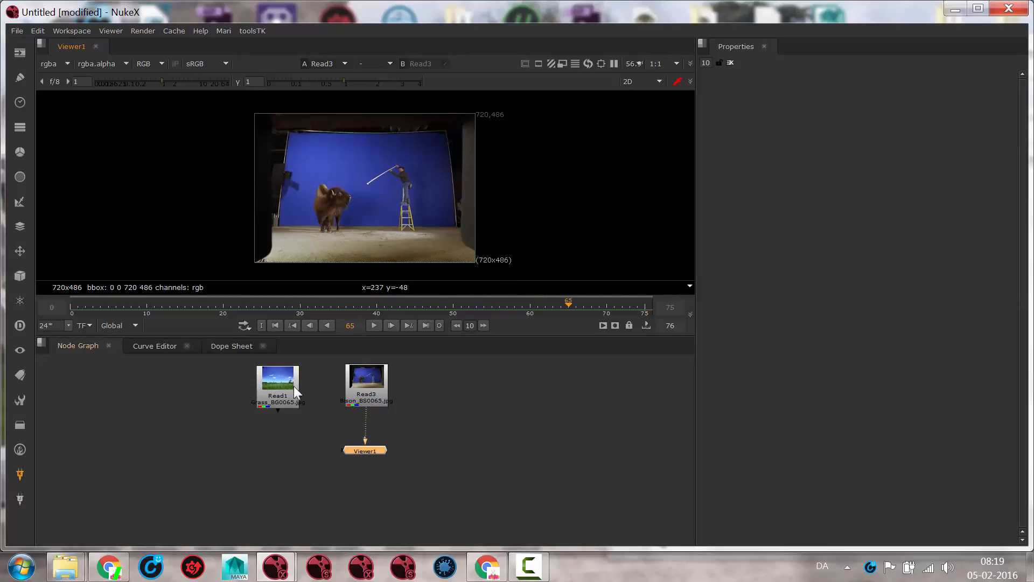
Tidy the graph: viewer node down-left, Read1 and Read3 nudged into place.
left_click_drag(353, 453, 298, 486)
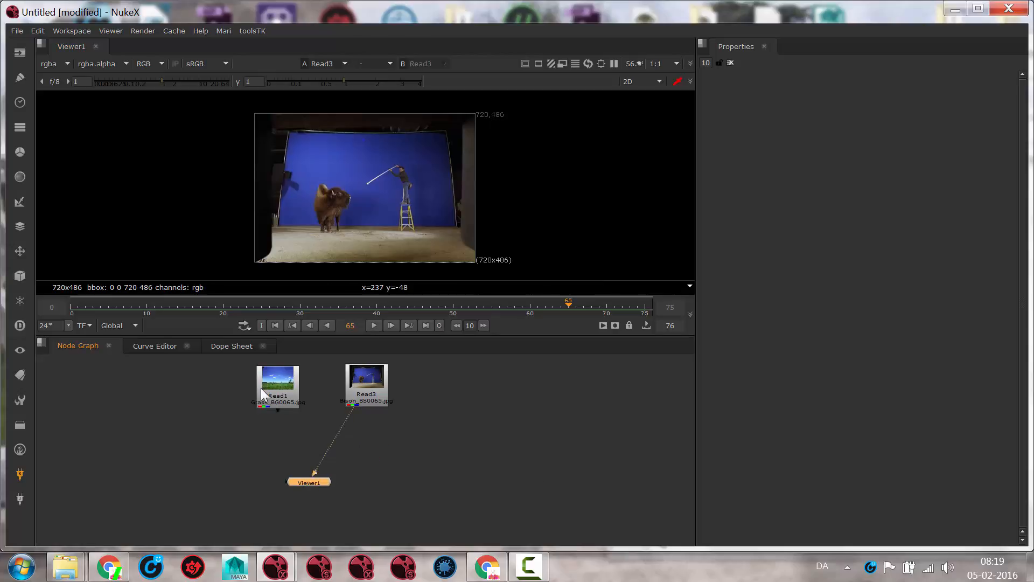
left_click_drag(263, 386, 275, 387)
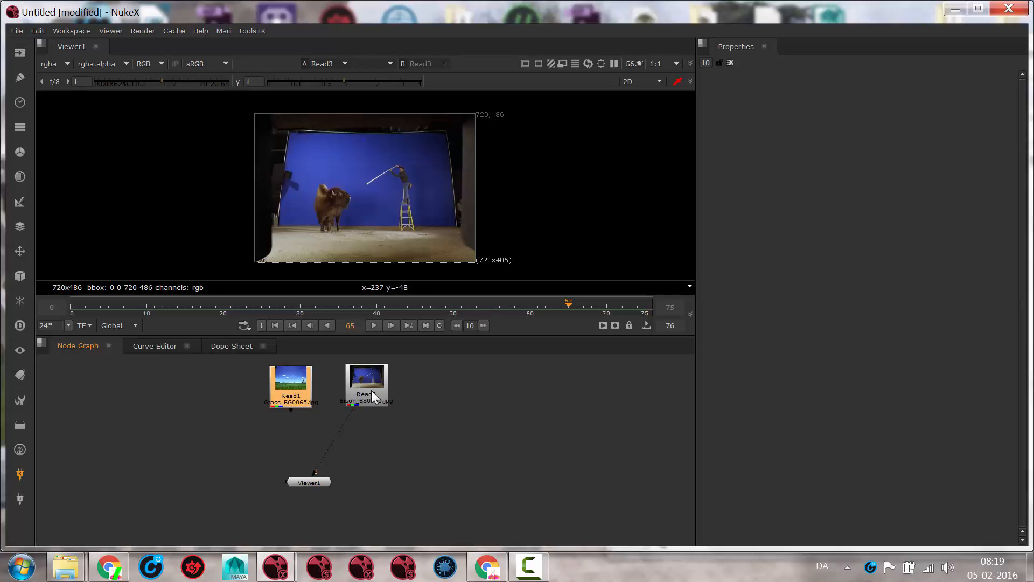
left_click_drag(371, 390, 374, 398)
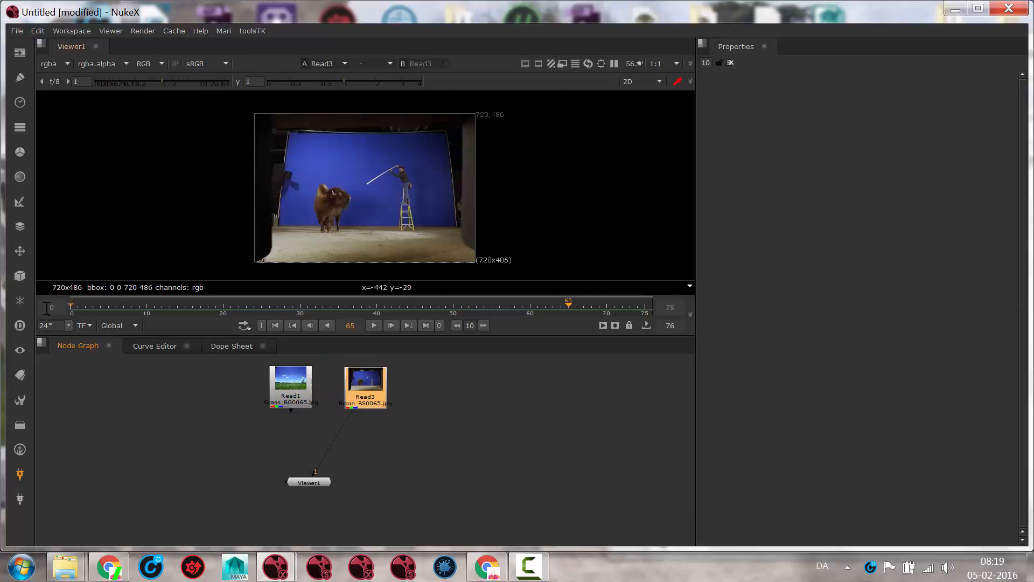
Add a Keylight node from the Keyer toolbar below the bison Read3 node.
left_click(20, 202)
left_click(67, 291)
left_click_drag(364, 416, 363, 444)
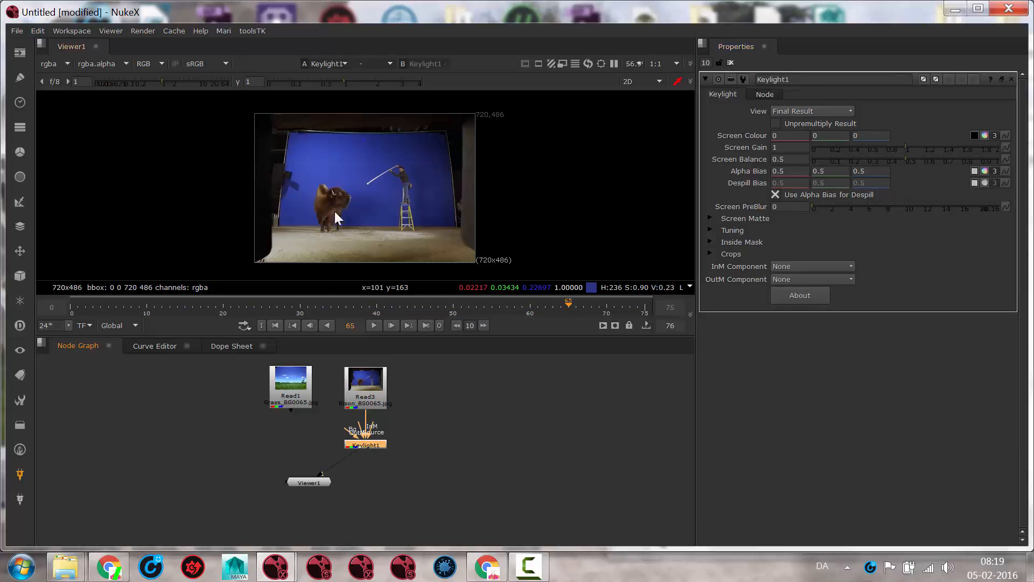
scroll(373, 201, "up", 3)
scroll(385, 199, "down", 2)
Sample Keylight's Screen Colour from the blue backdrop beside the bison and clear the sample box.
left_click(974, 136)
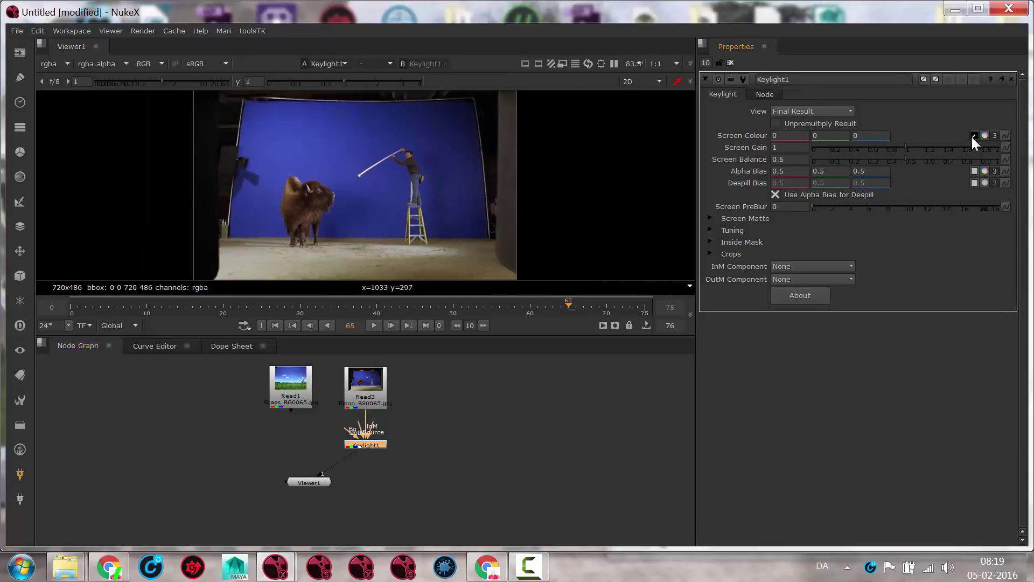
left_click(273, 154, "ctrl")
left_click_drag(273, 154, 277, 206, "ctrl+shift")
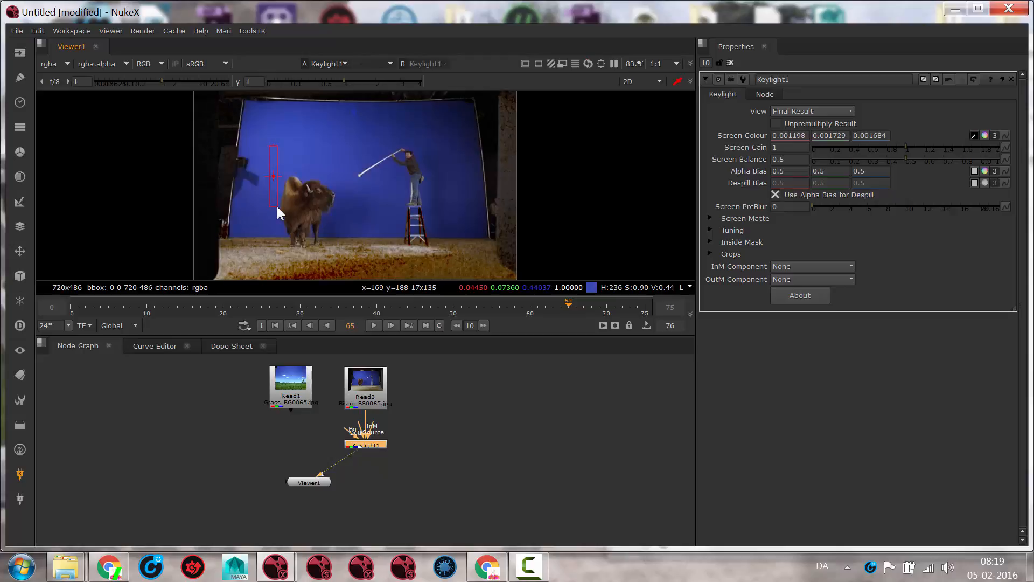
left_click_drag(278, 206, 276, 207)
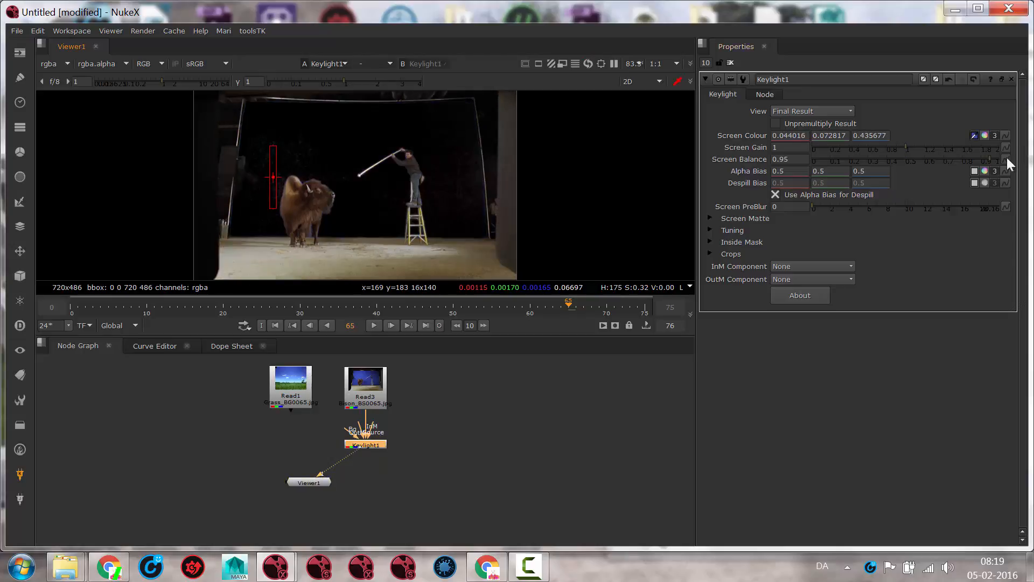
left_click(974, 136)
left_click(581, 198)
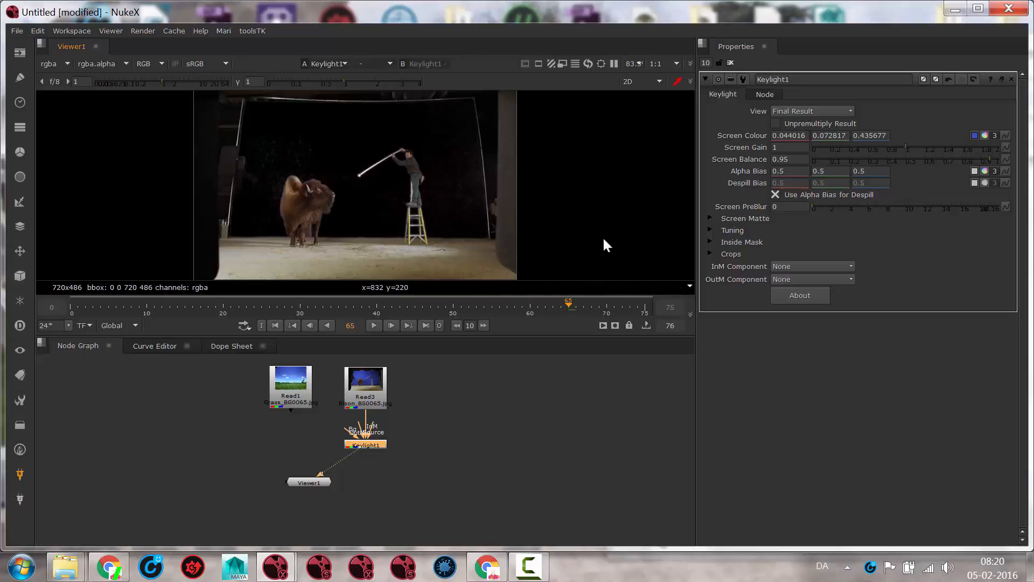
In alpha view, set Screen Gain to 1.9 and Screen Matte Clip Black to 0.215, then return to colour.
key("a")
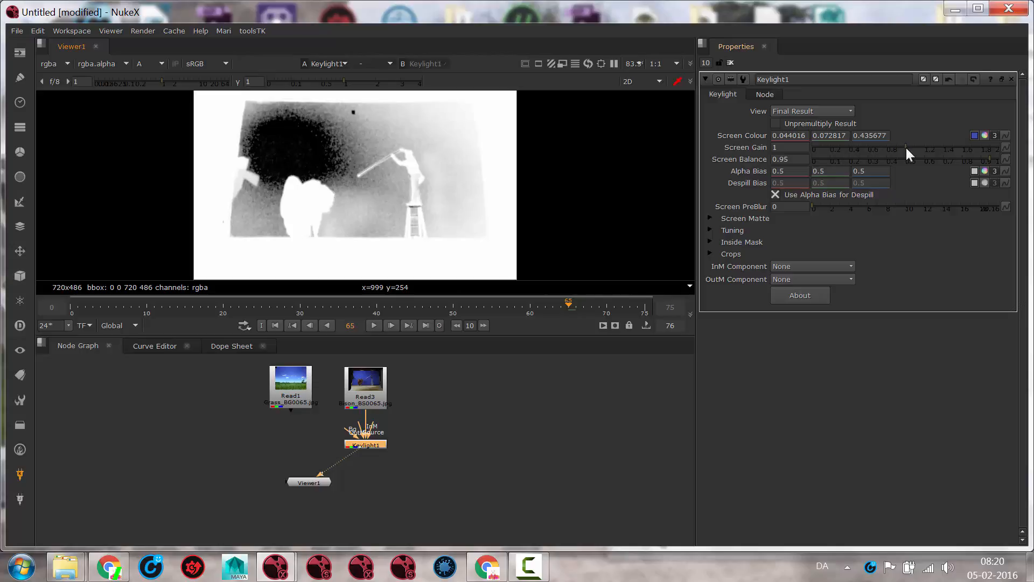
mouse_move(909, 145)
left_mouse_down()
mouse_move(999, 136)
mouse_move(992, 144)
left_mouse_up()
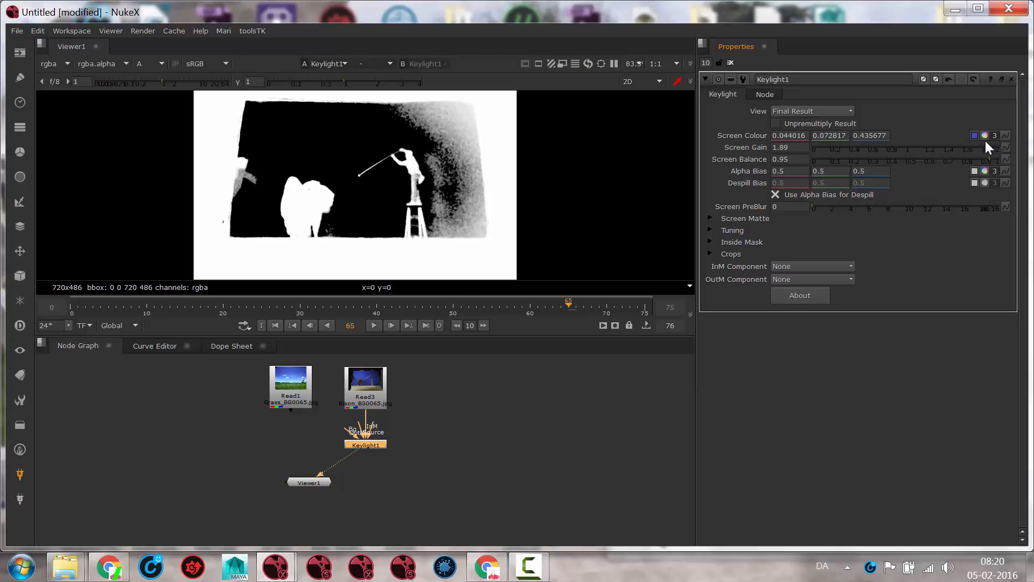
left_click(711, 218)
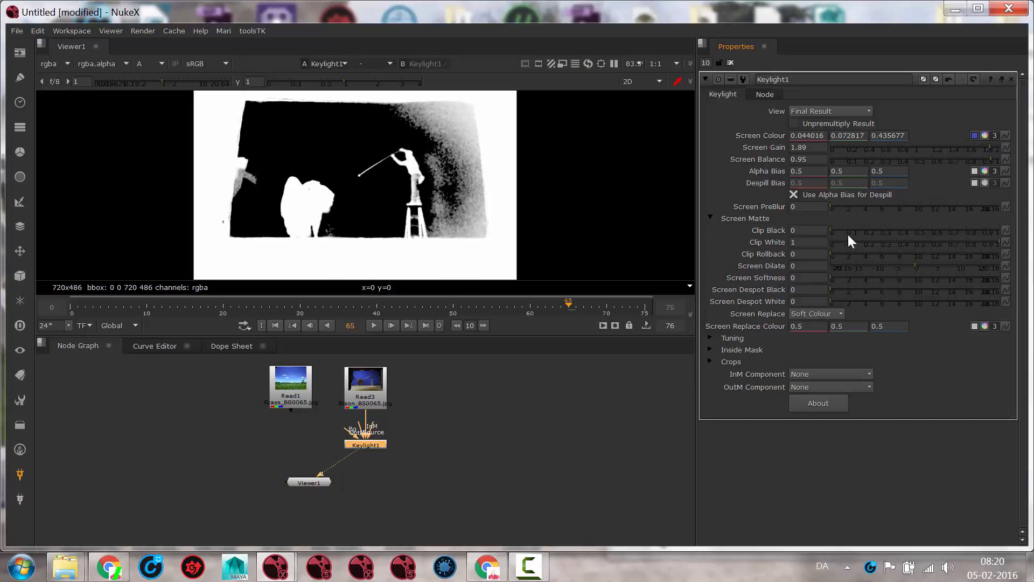
left_click_drag(832, 232, 866, 230)
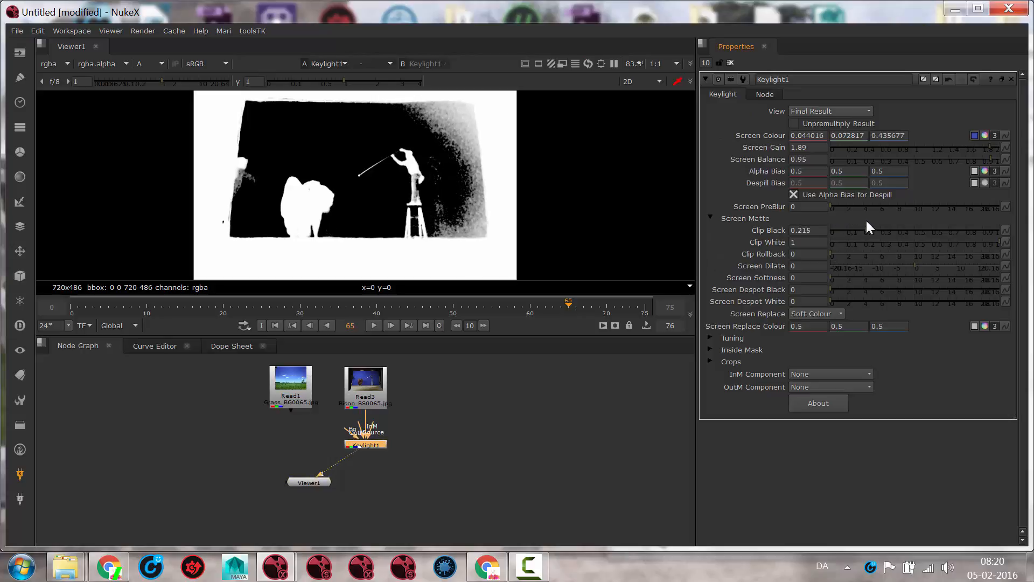
mouse_move(992, 149)
left_mouse_down()
mouse_move(967, 151)
mouse_move(991, 141)
left_mouse_up()
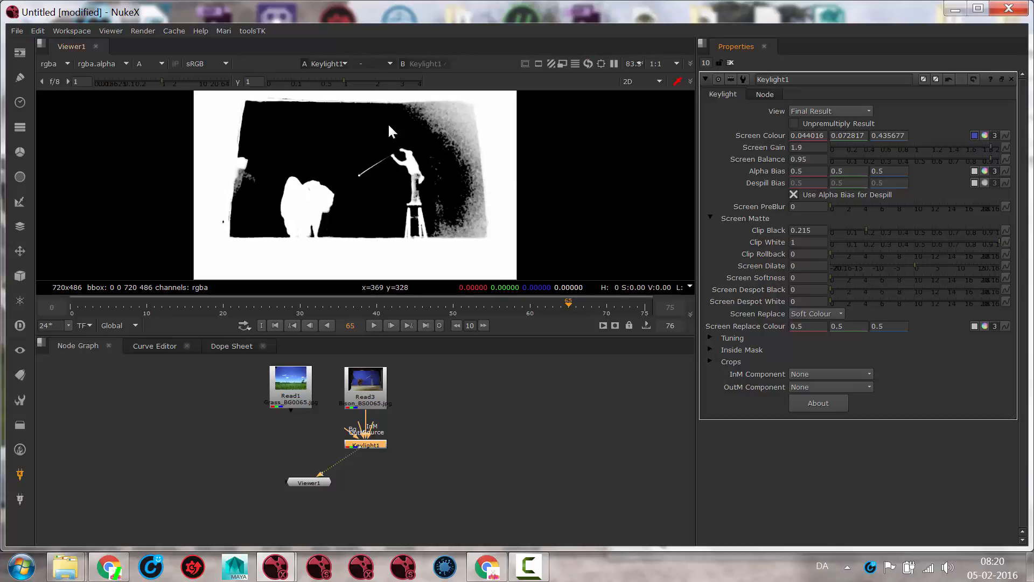
key("a")
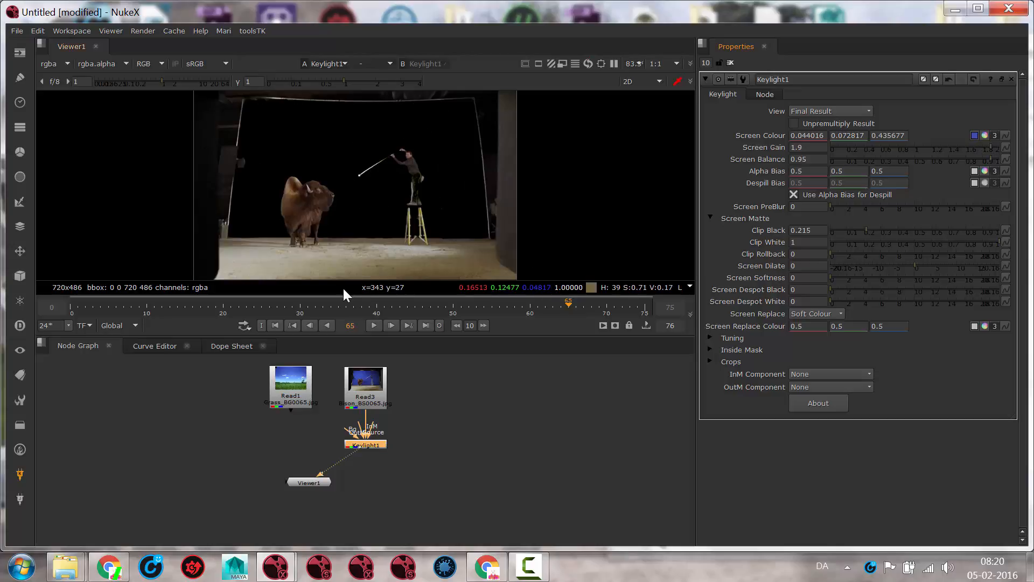
Scrub the timeline to check the key and shift the Keylight and viewer nodes.
mouse_move(566, 306)
left_mouse_down()
mouse_move(346, 306)
mouse_move(483, 305)
left_mouse_up()
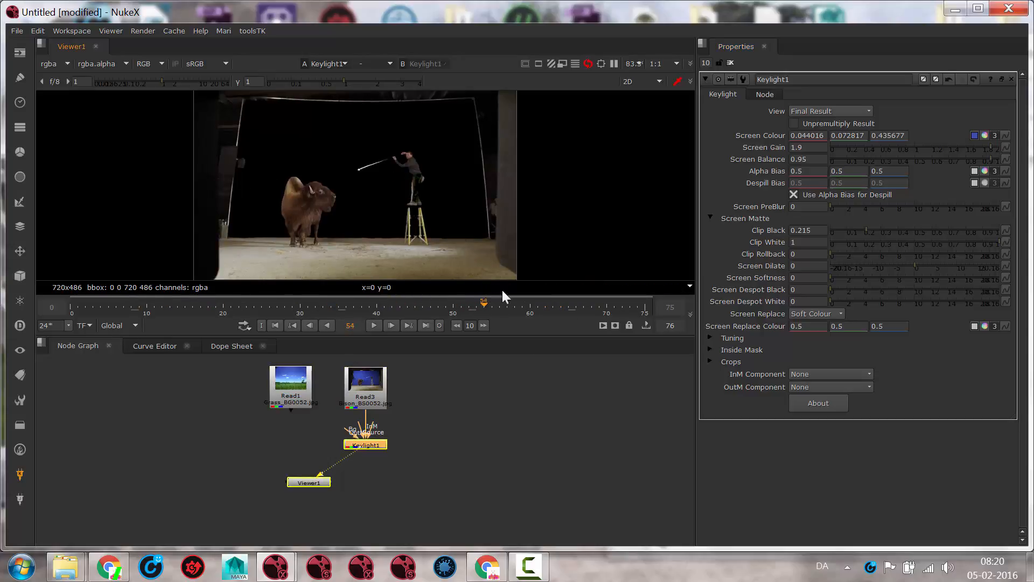
left_click_drag(363, 306, 415, 304)
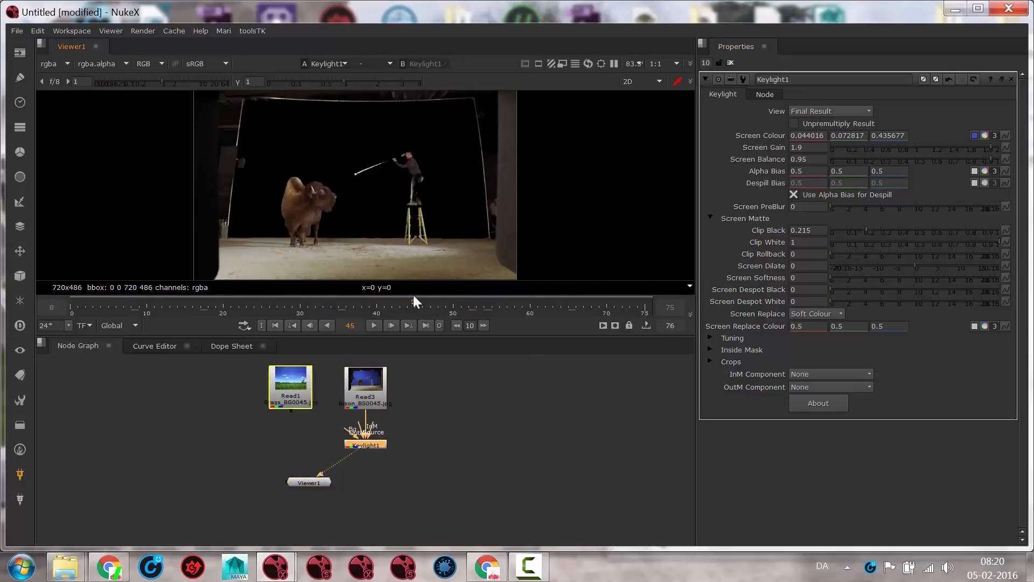
left_click_drag(365, 445, 363, 436)
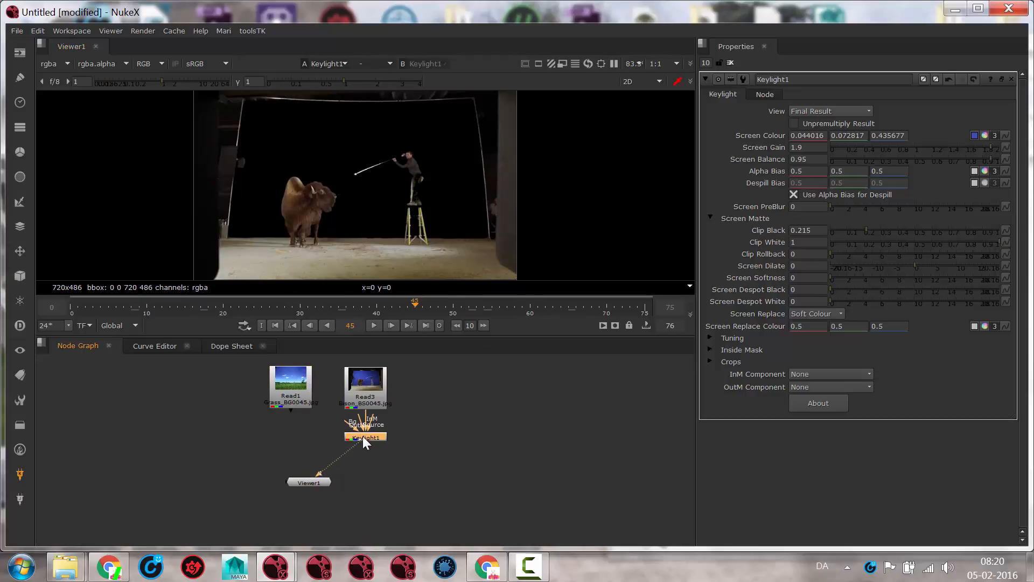
left_click_drag(313, 482, 306, 517)
Merge Keylight1 over the grass Read1 as background and view Merge1's composite.
left_click(394, 491)
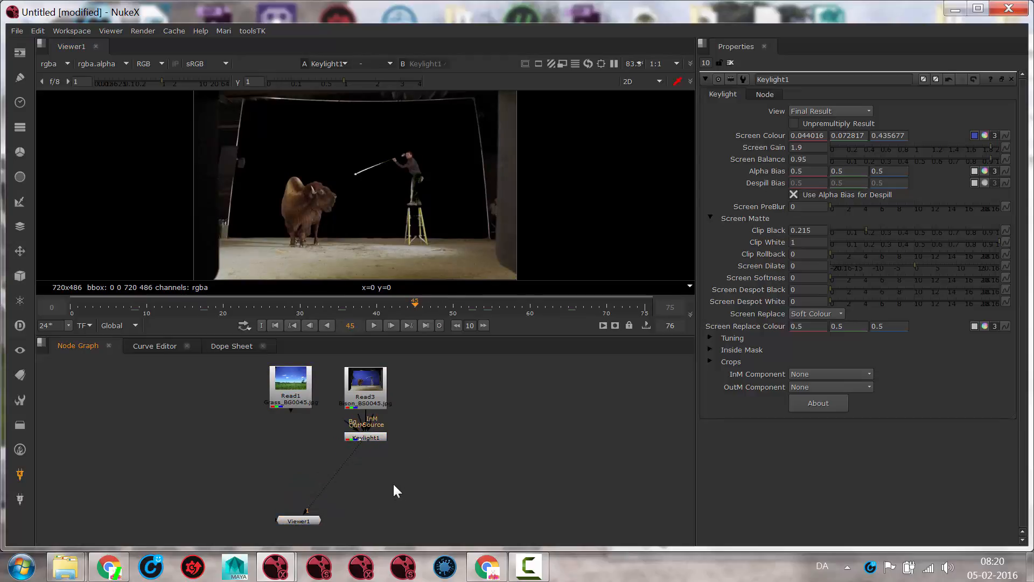
key("m")
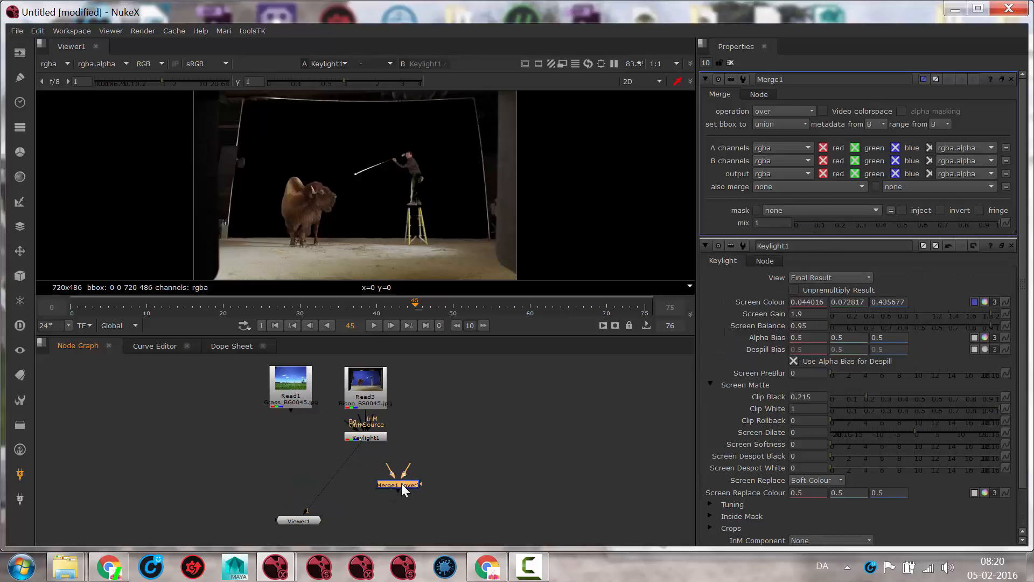
mouse_move(402, 484)
left_mouse_down()
mouse_move(333, 498)
mouse_move(365, 437)
left_mouse_up()
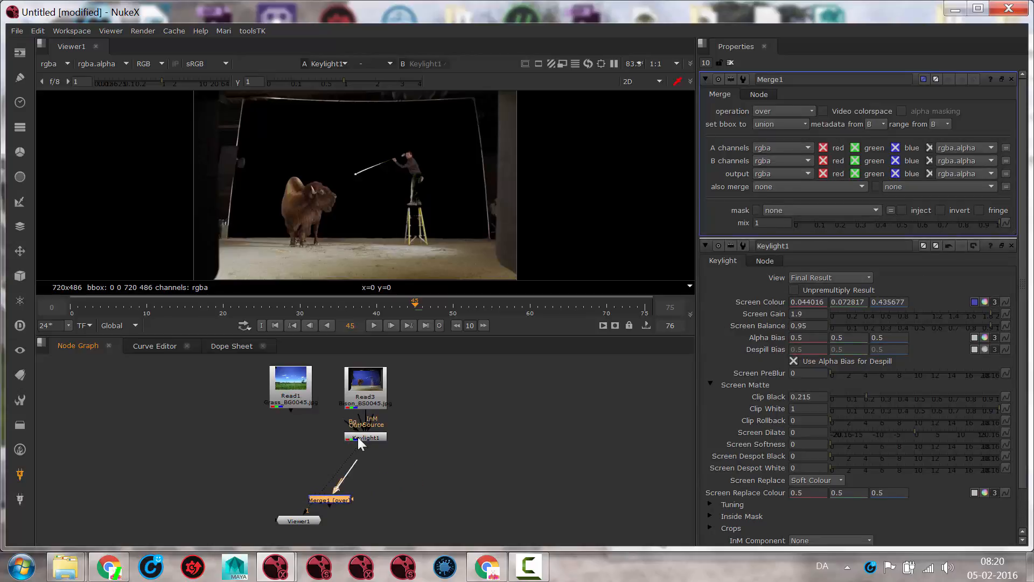
left_click_drag(329, 500, 419, 493)
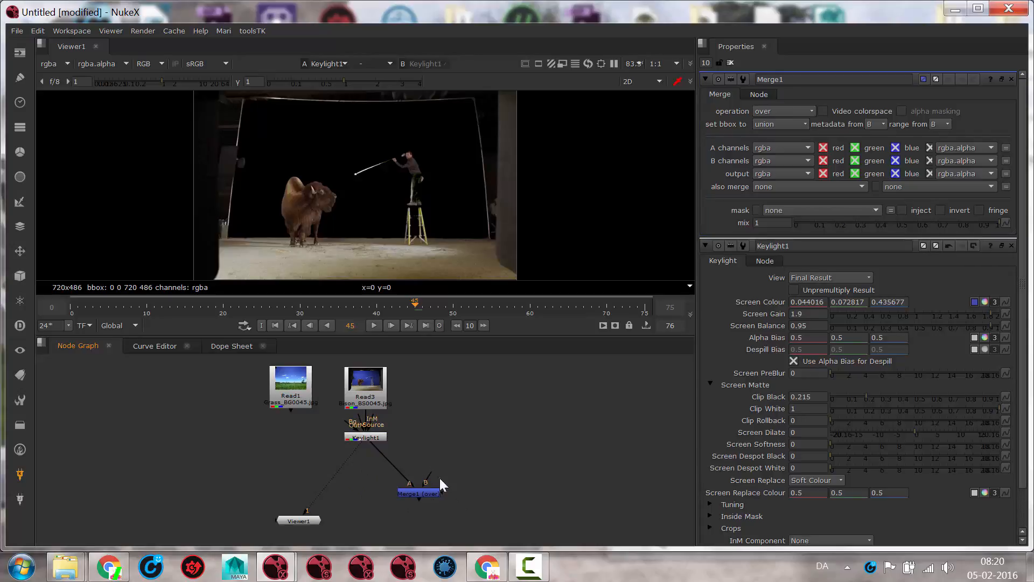
left_click_drag(427, 483, 290, 386)
left_click_drag(424, 494, 352, 480)
key("1")
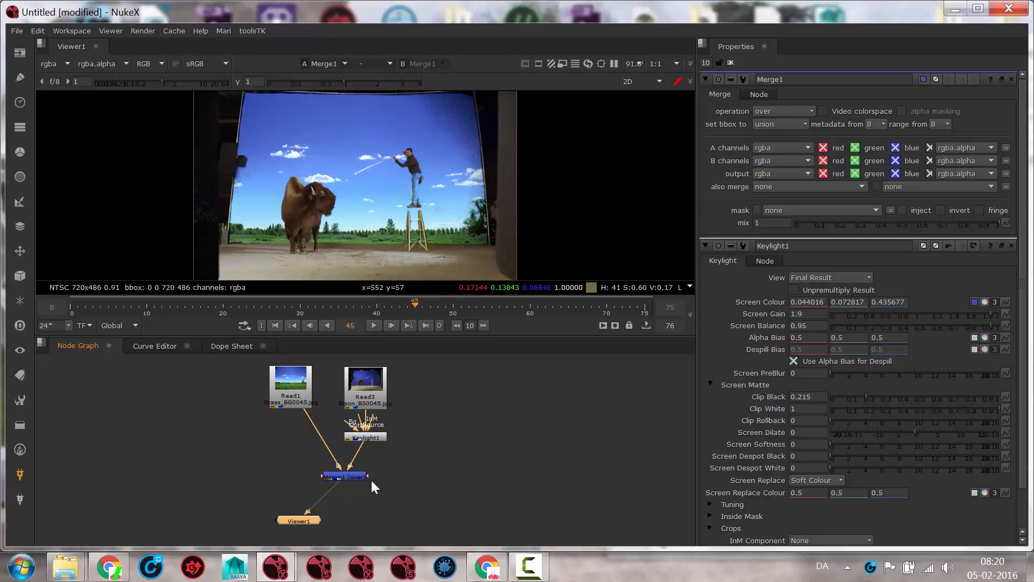
left_click_drag(341, 476, 324, 472)
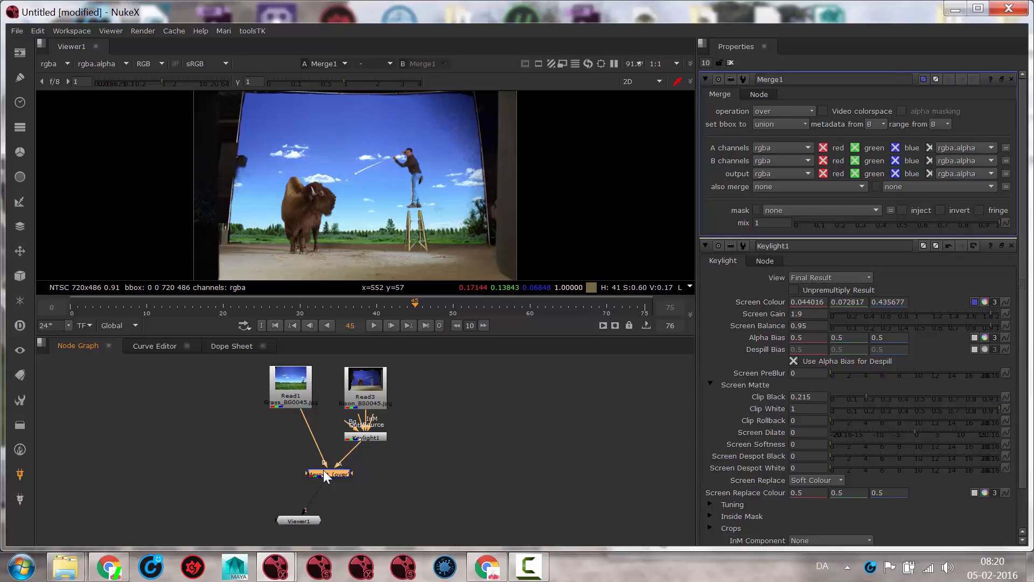
Add a Roto node from Draw, view it and wire its bg input to the bison Read3.
left_click(158, 434)
left_click(20, 80)
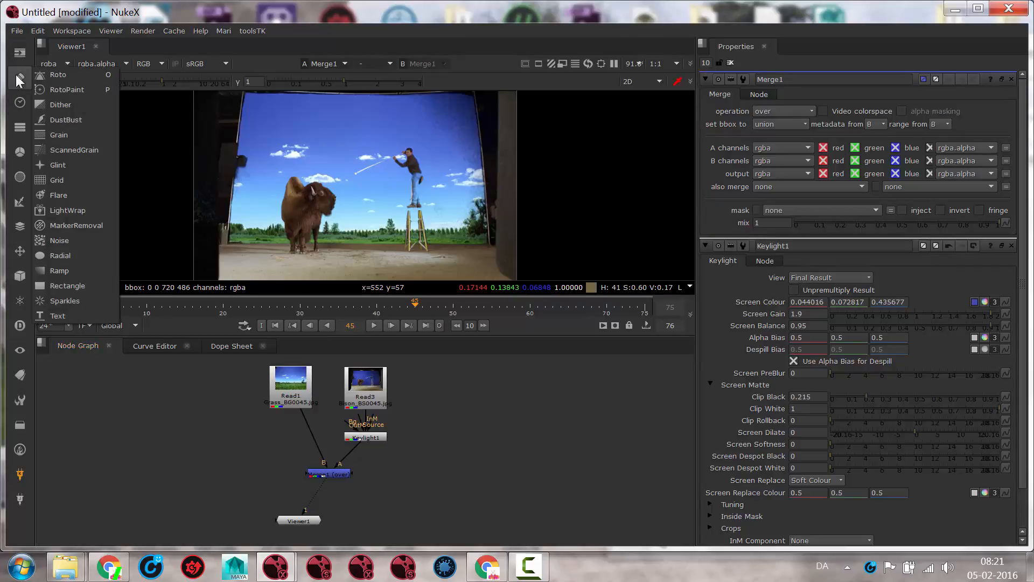
left_click(66, 79)
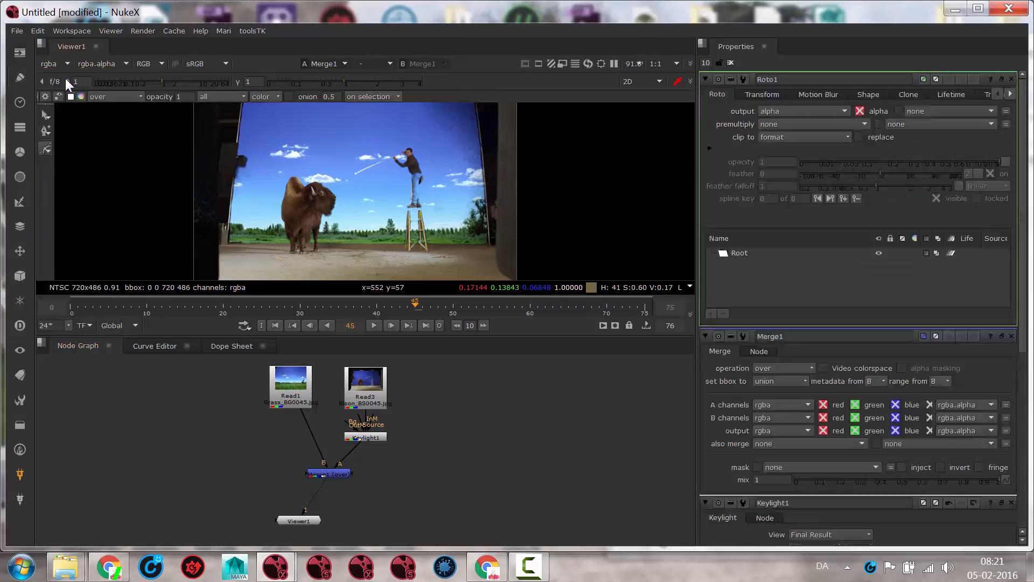
mouse_move(160, 439)
left_mouse_down()
mouse_move(448, 462)
mouse_move(346, 389)
left_mouse_up()
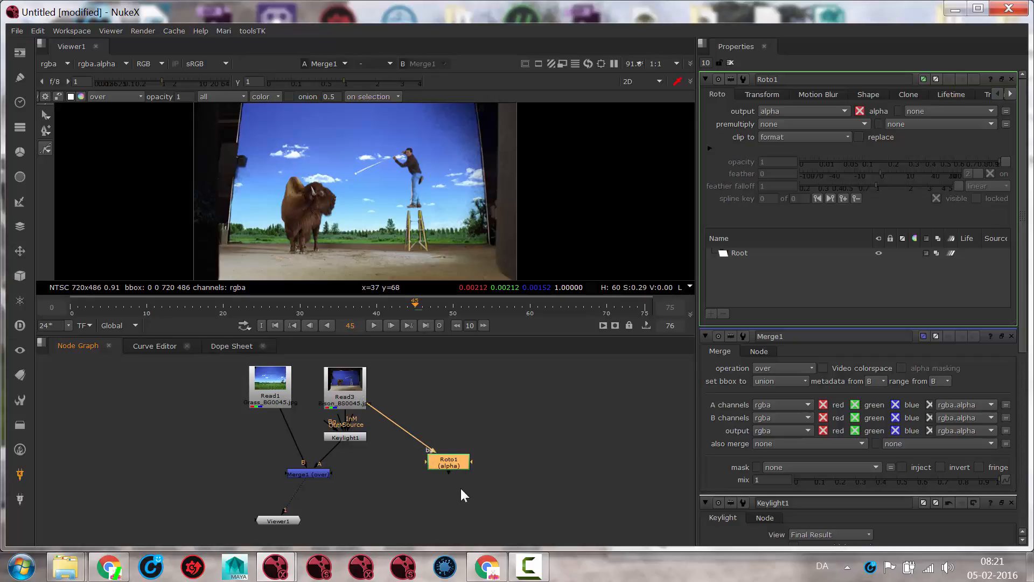
key("1")
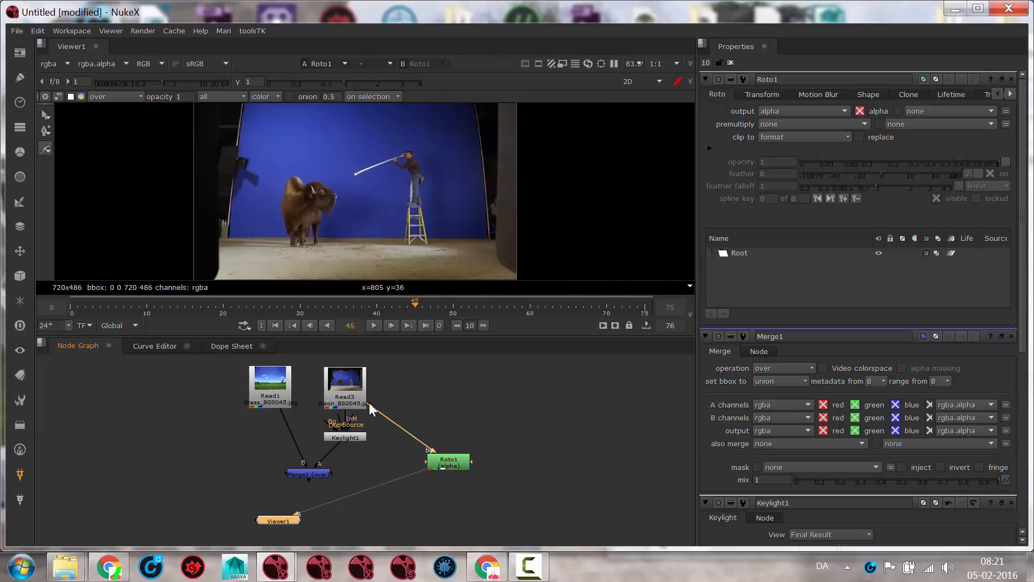
left_click_drag(370, 403, 414, 420)
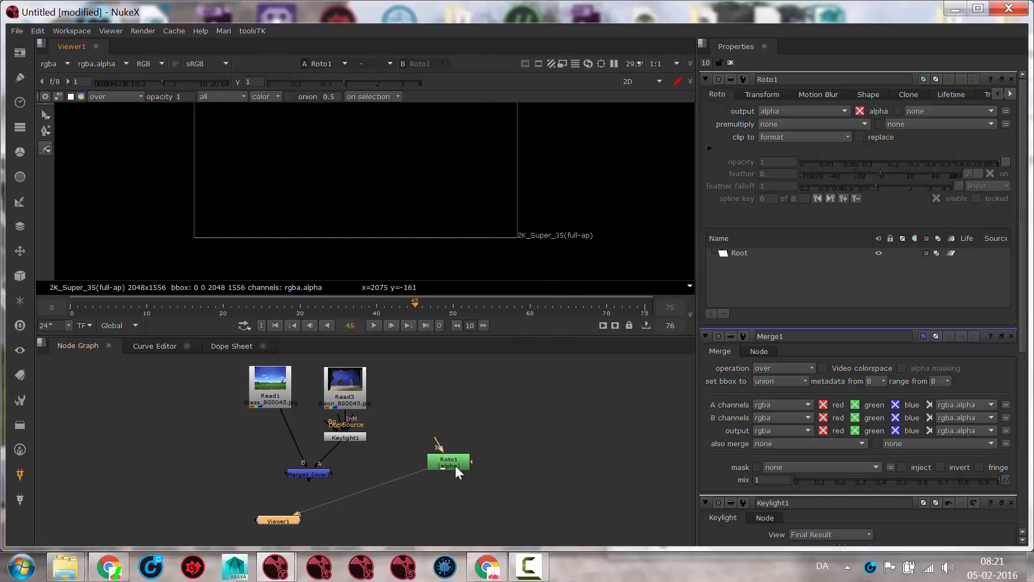
left_click_drag(452, 466, 491, 440)
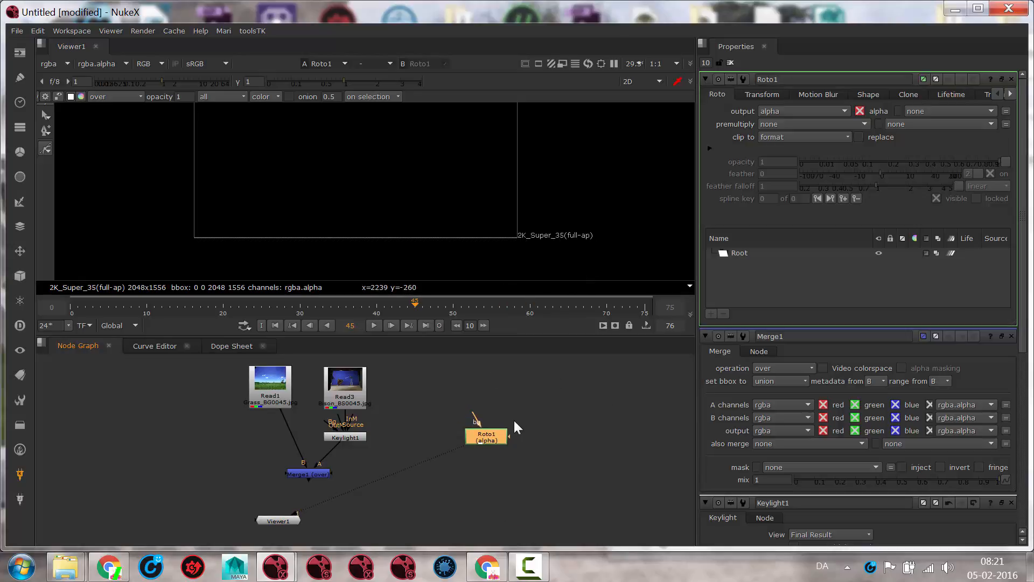
left_click(550, 410)
key("s")
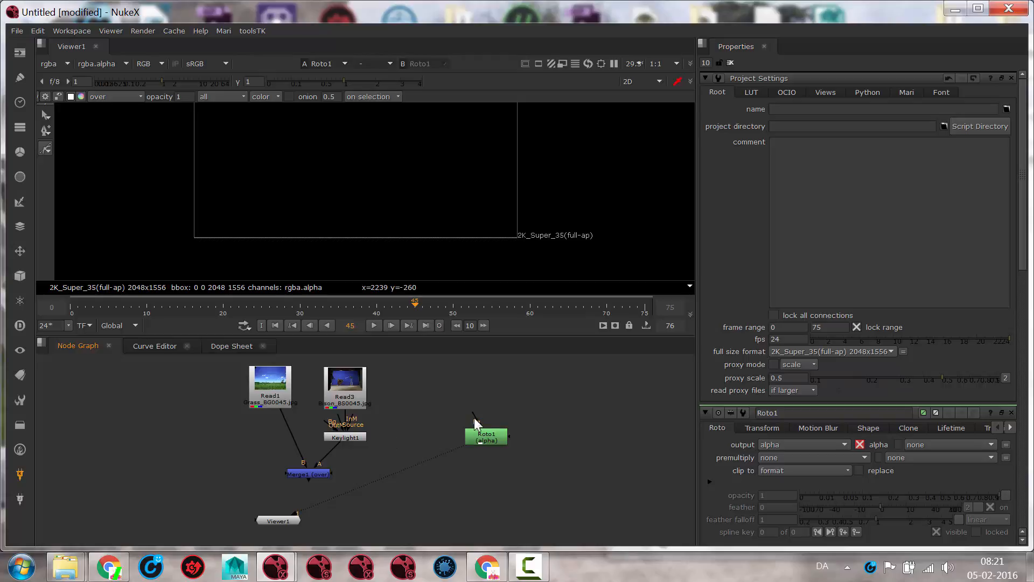
left_click_drag(475, 420, 344, 391)
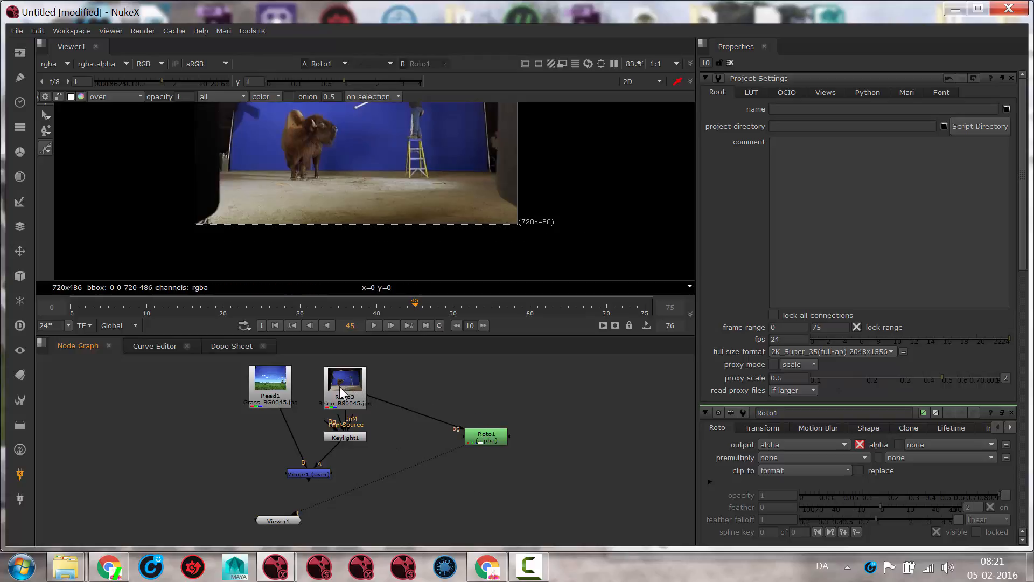
scroll(532, 212, "up", 1)
scroll(552, 196, "down", 1)
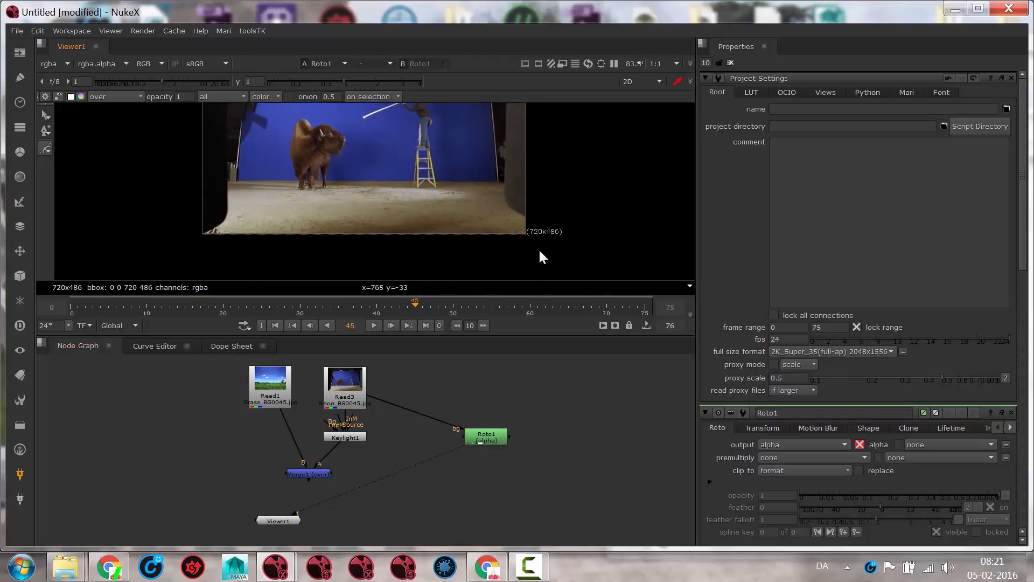
Enlarge the viewer, recentre the bison plate and go to frame 0.
mouse_move(563, 231)
left_mouse_down()
mouse_move(542, 299)
mouse_move(563, 160)
left_mouse_up()
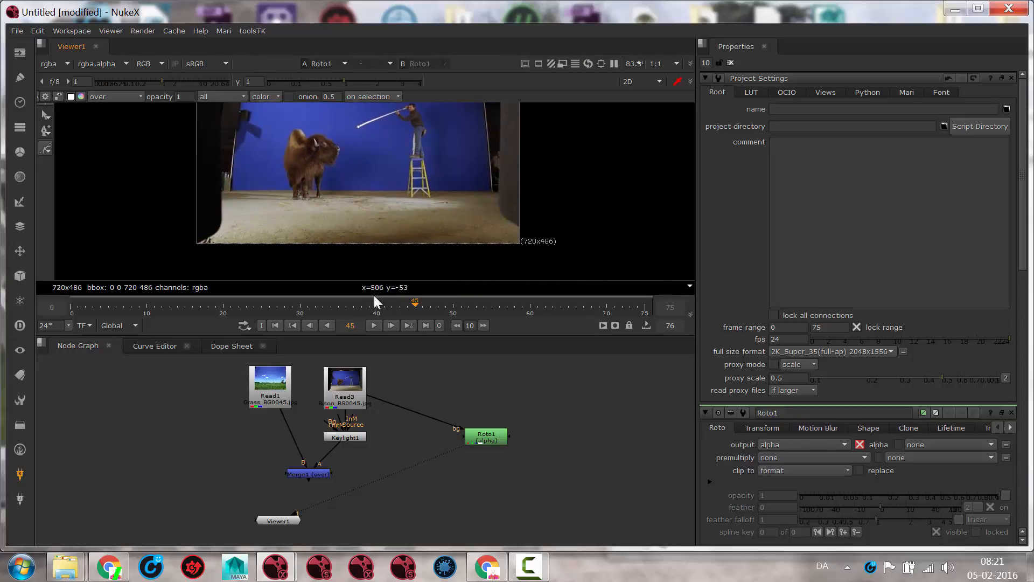
left_click_drag(357, 335, 356, 371)
left_click_drag(437, 188, 475, 195)
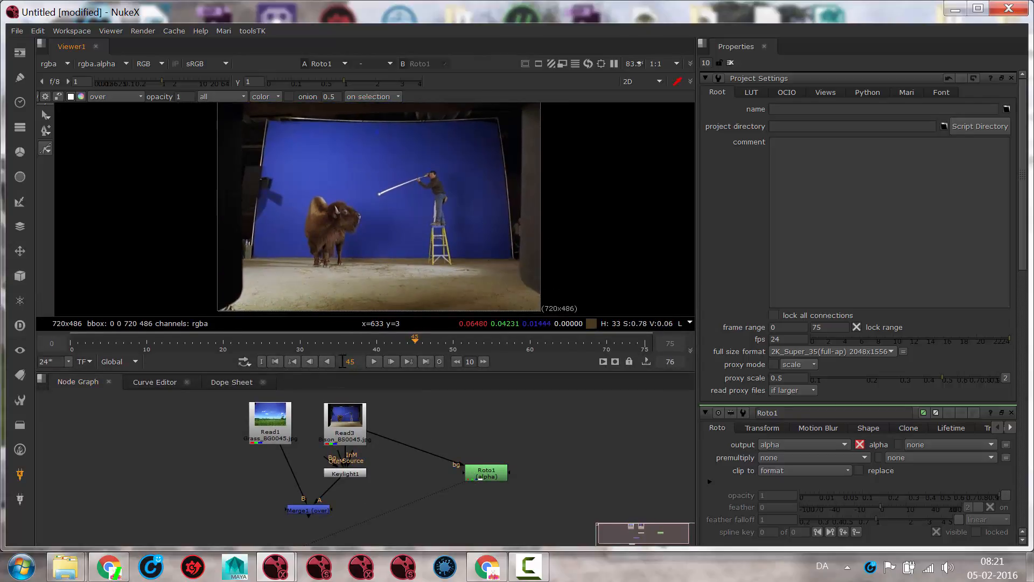
left_click_drag(409, 342, 72, 348)
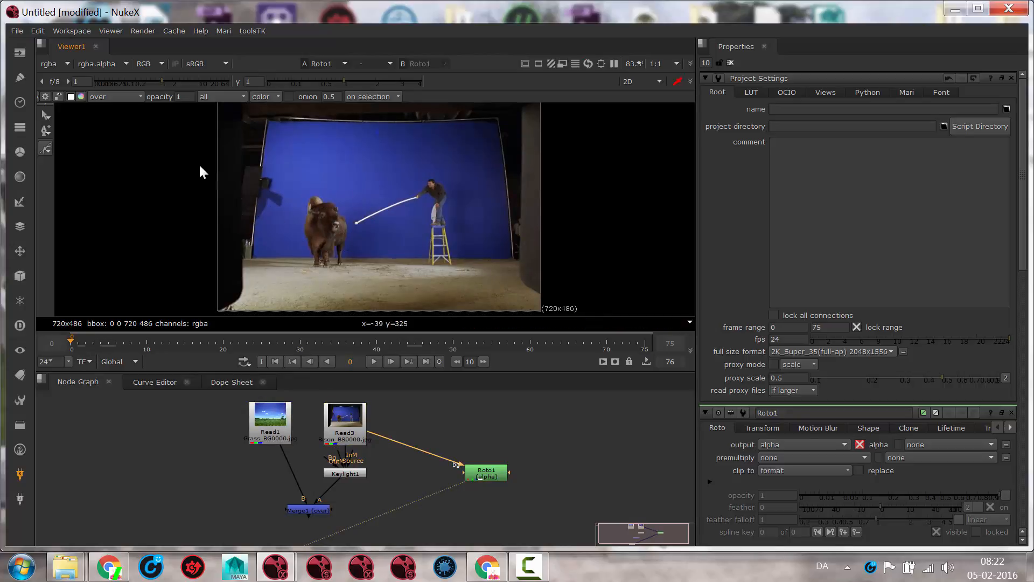
scroll(302, 195, "up", 2)
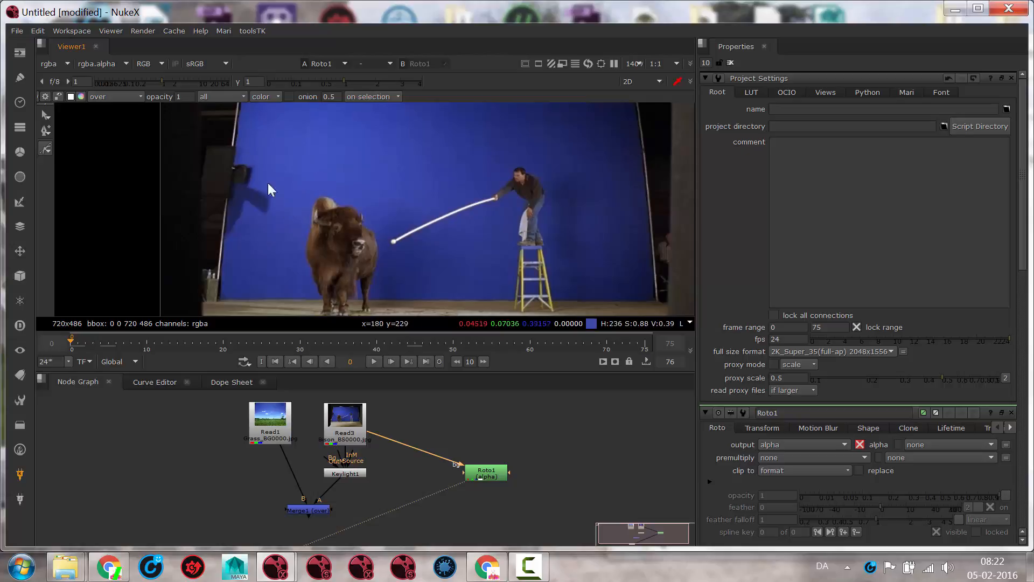
left_click_drag(476, 475, 486, 459)
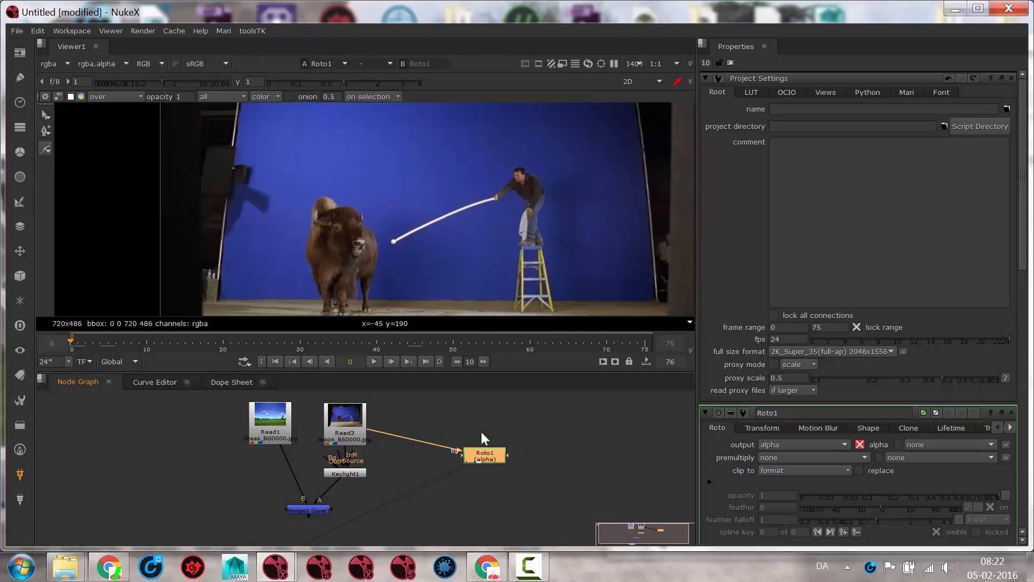
With Roto1's Bezier tool, place points down the bison's left side and along the ground under its front legs.
left_click(729, 62)
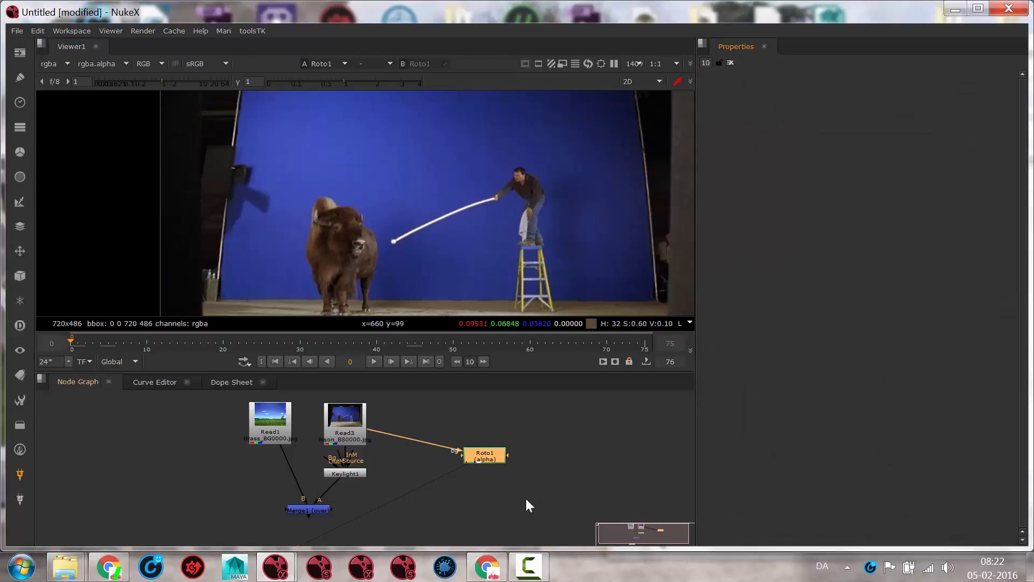
double_click(486, 456)
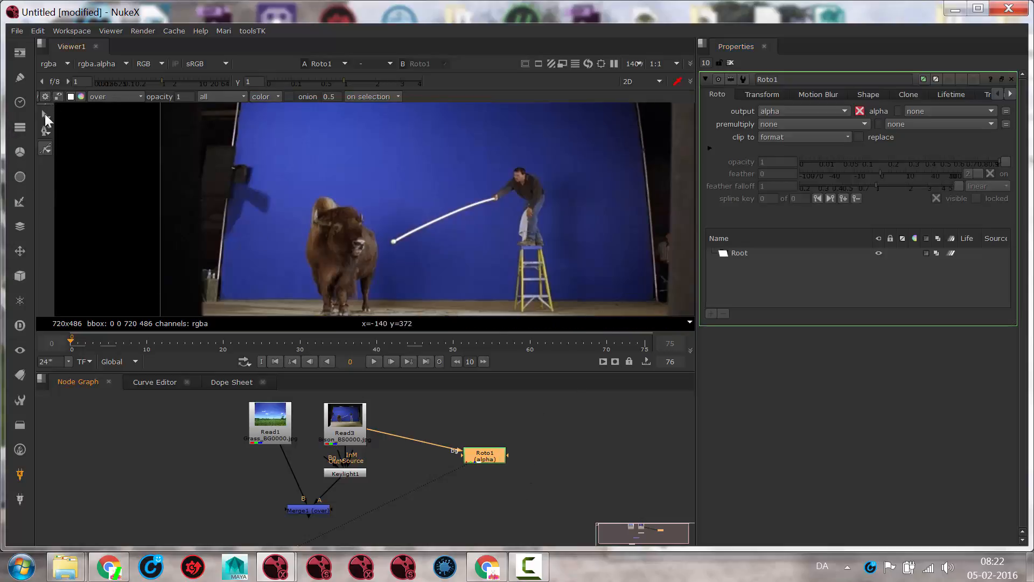
left_click(348, 167)
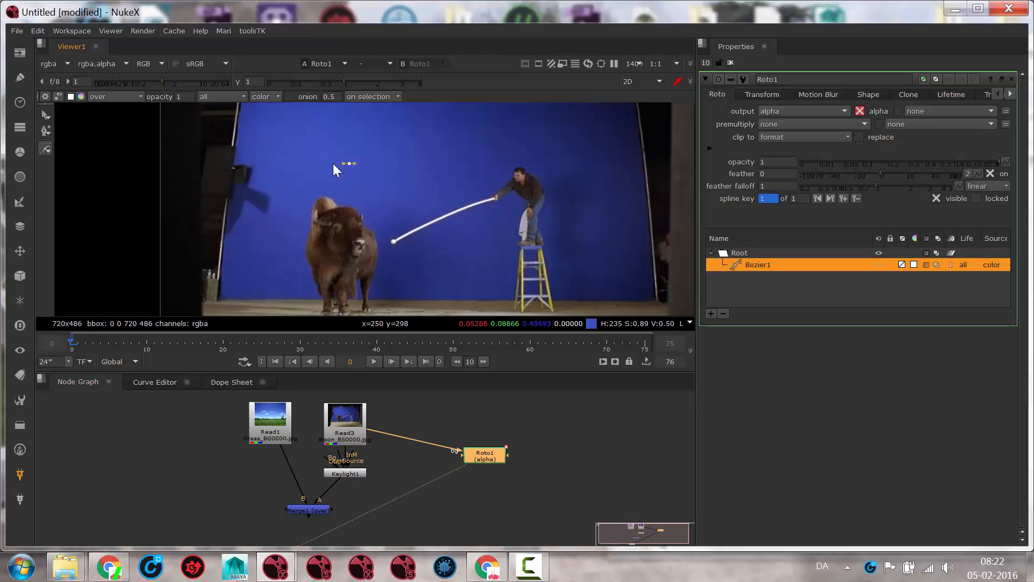
left_click(294, 188)
left_click_drag(308, 298, 363, 165)
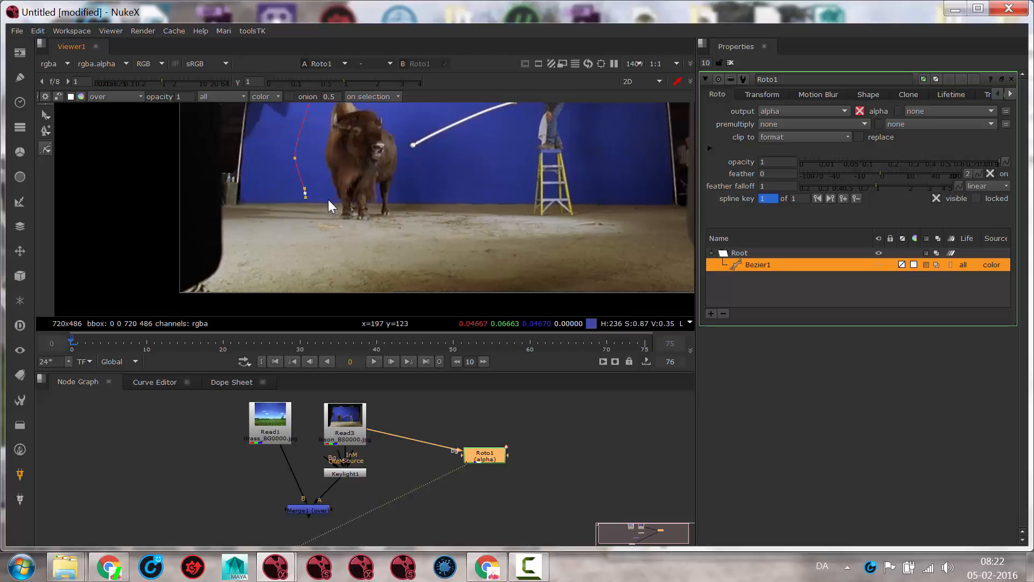
scroll(333, 200, "up", 3)
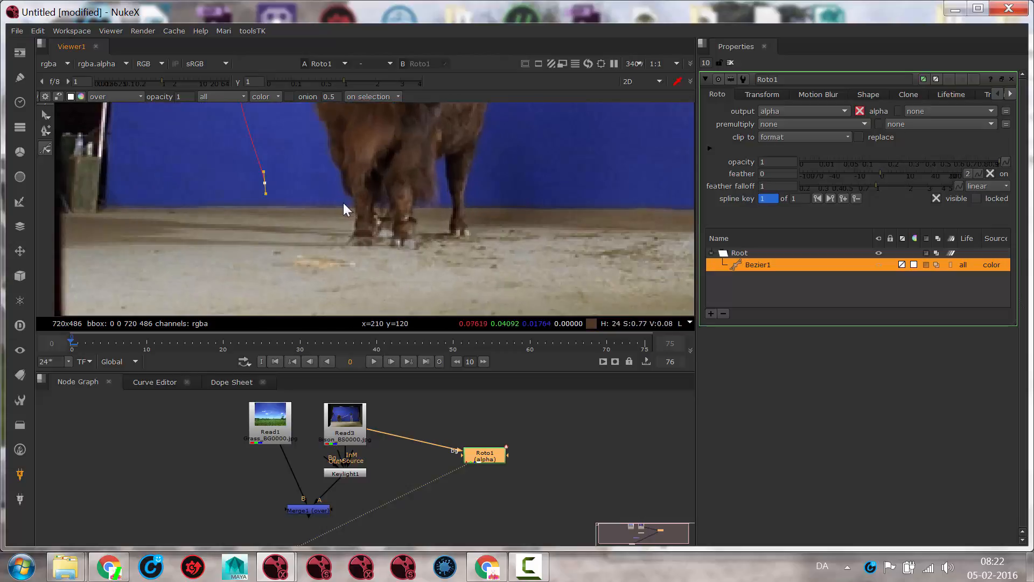
left_click(347, 202)
left_click(355, 225)
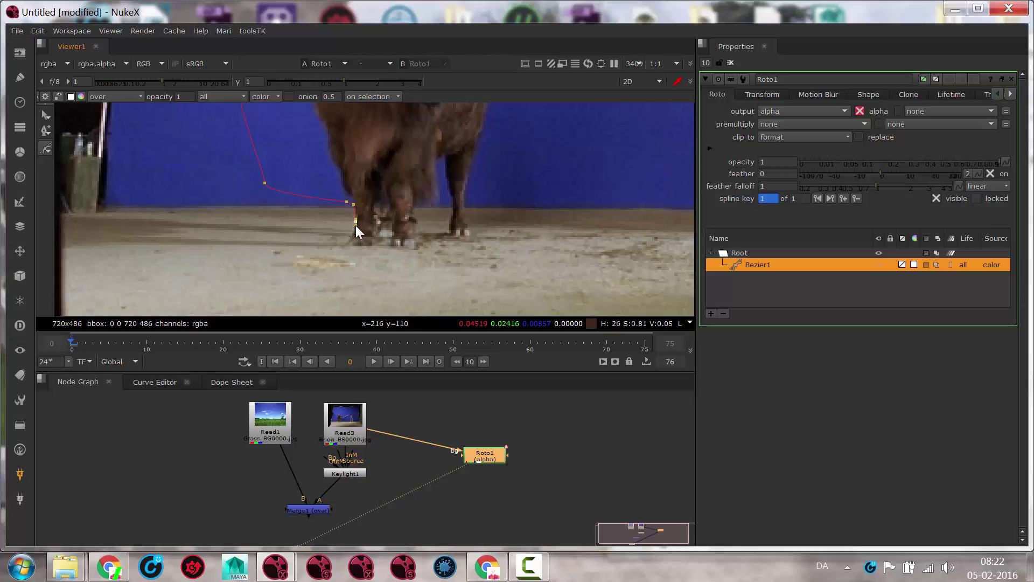
left_click(413, 248)
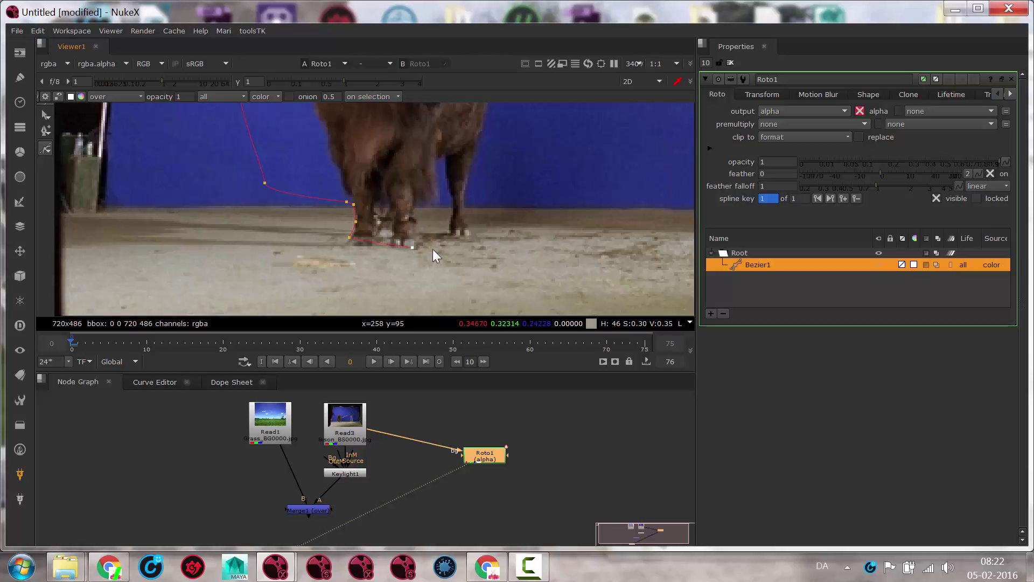
left_click(354, 244)
left_click(375, 244)
left_click(413, 247)
Trace up between the legs, around the back hoof and up the body, closing the shape at the first point.
left_click(416, 220)
left_click(413, 206)
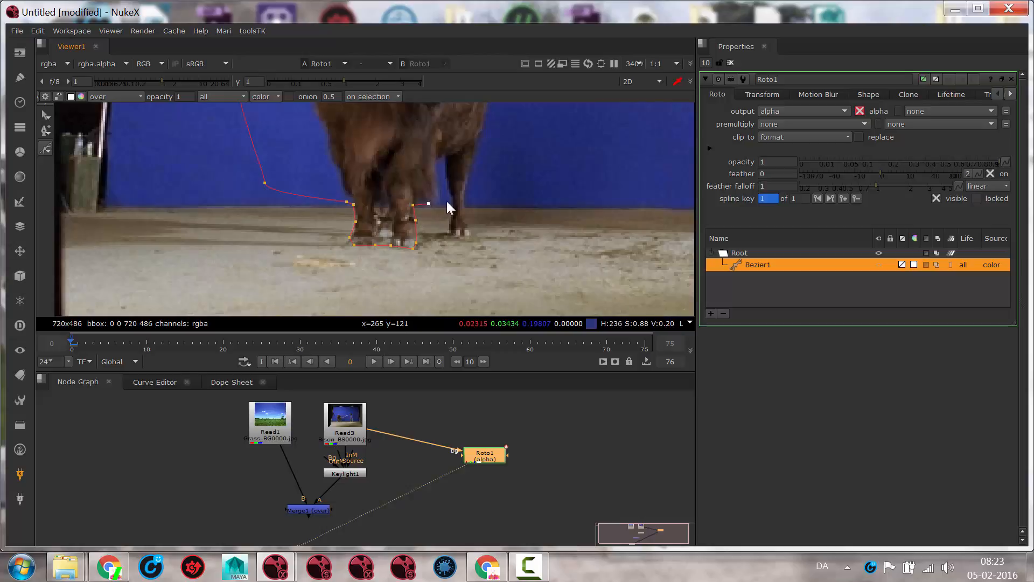
left_click(444, 202)
left_click(451, 205)
left_click(449, 217)
left_click(448, 227)
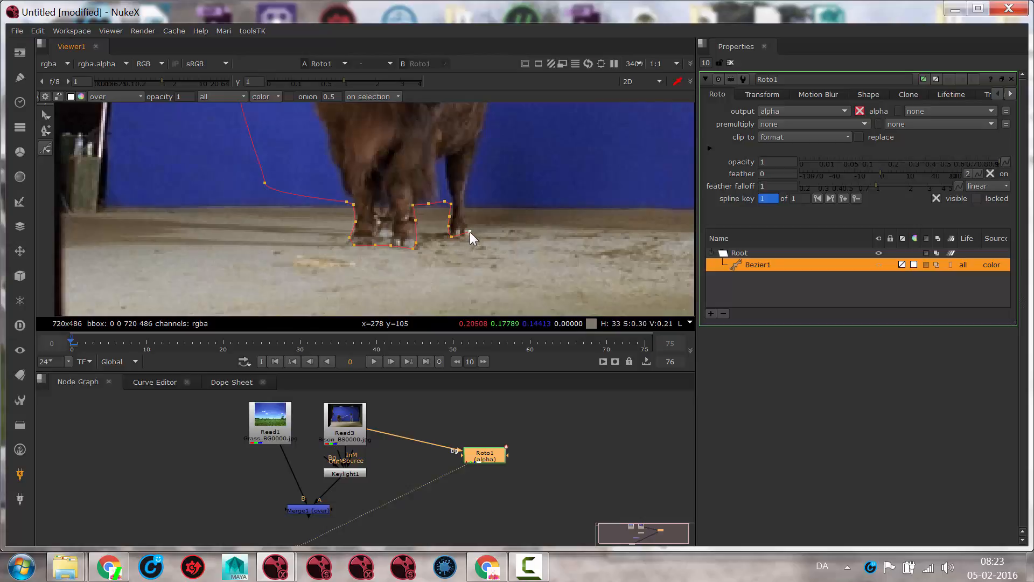
left_click(469, 232)
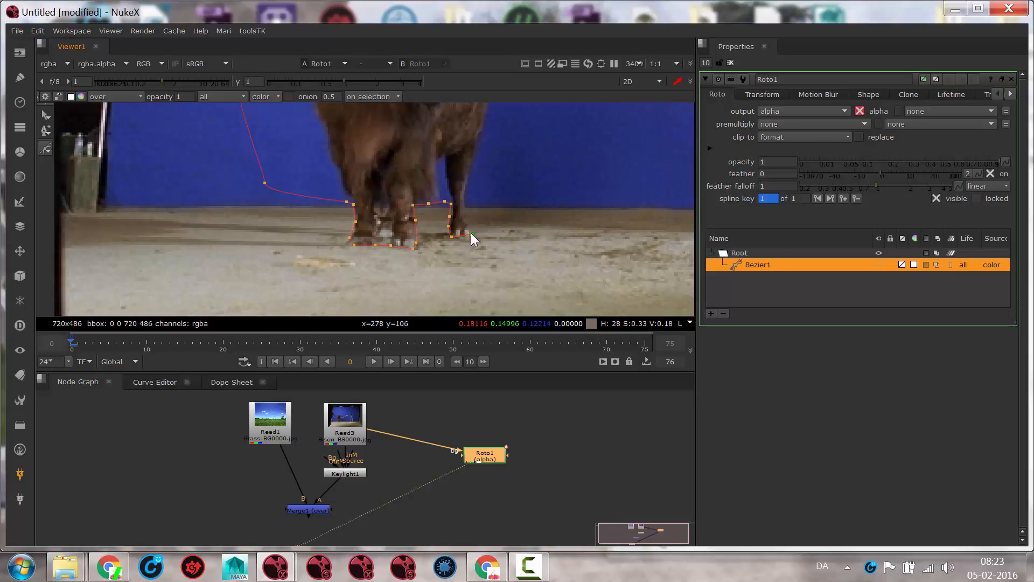
left_click(465, 215)
left_click(465, 196)
scroll(485, 178, "down", 1)
scroll(459, 207, "down", 1)
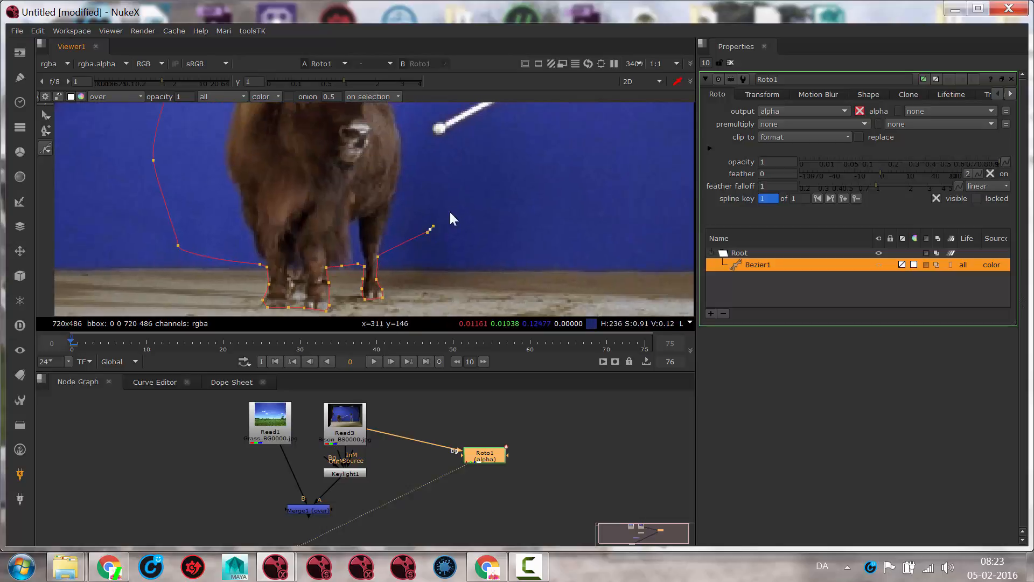
left_click(422, 144)
left_click(418, 107)
left_click_drag(425, 113, 470, 324)
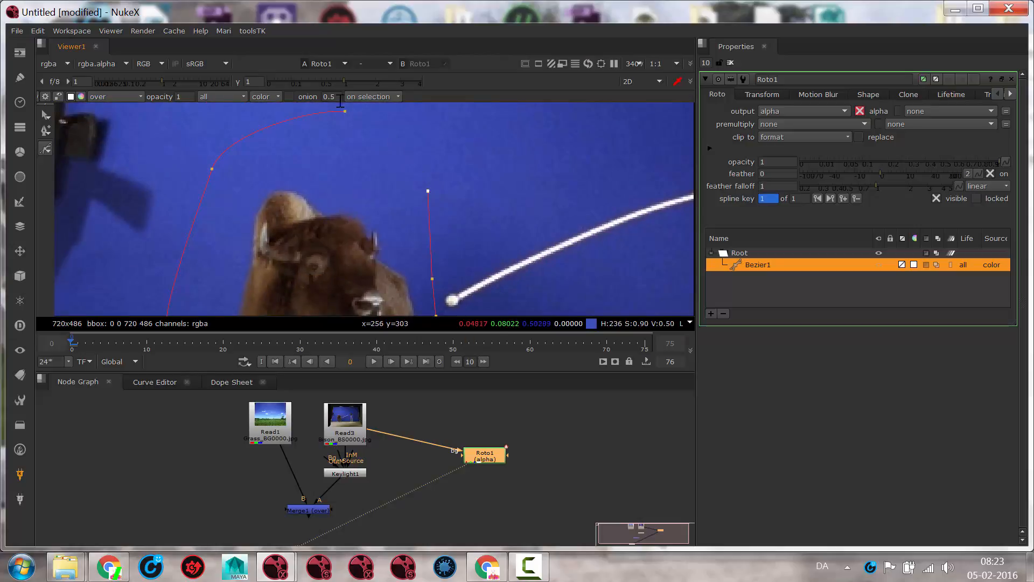
left_click(343, 111)
scroll(440, 204, "down", 1)
scroll(440, 204, "down", 1)
Reframe the shot and check the roto shape's alpha matte.
left_click_drag(437, 214, 433, 182)
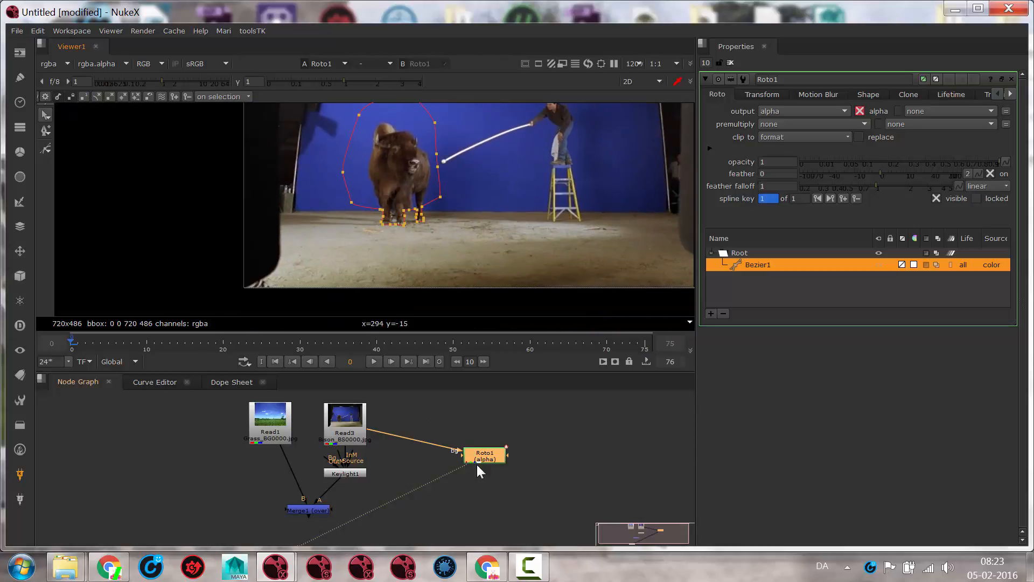
left_click_drag(477, 461, 491, 441)
key("a")
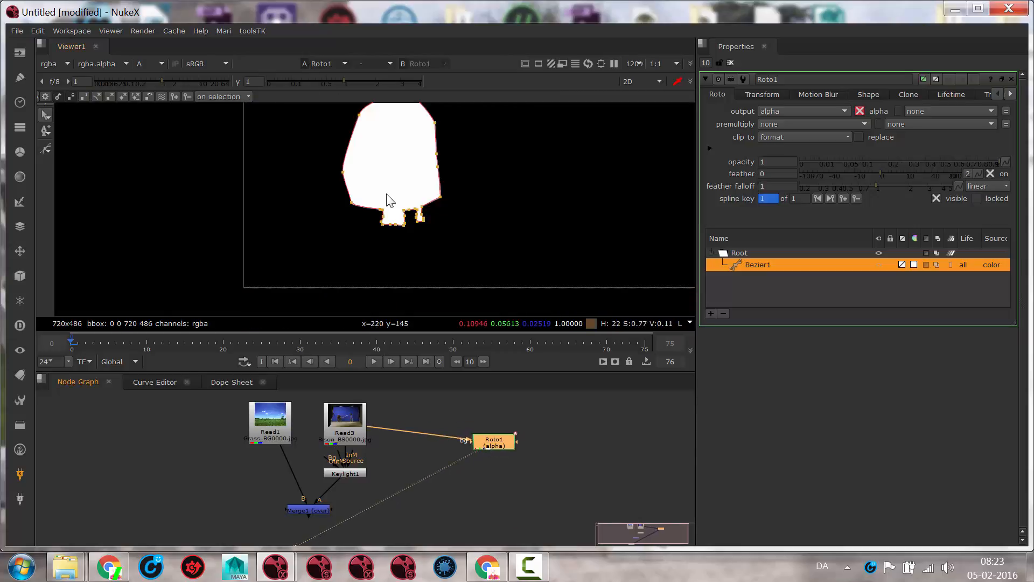
key("a")
key("a")
key("a")
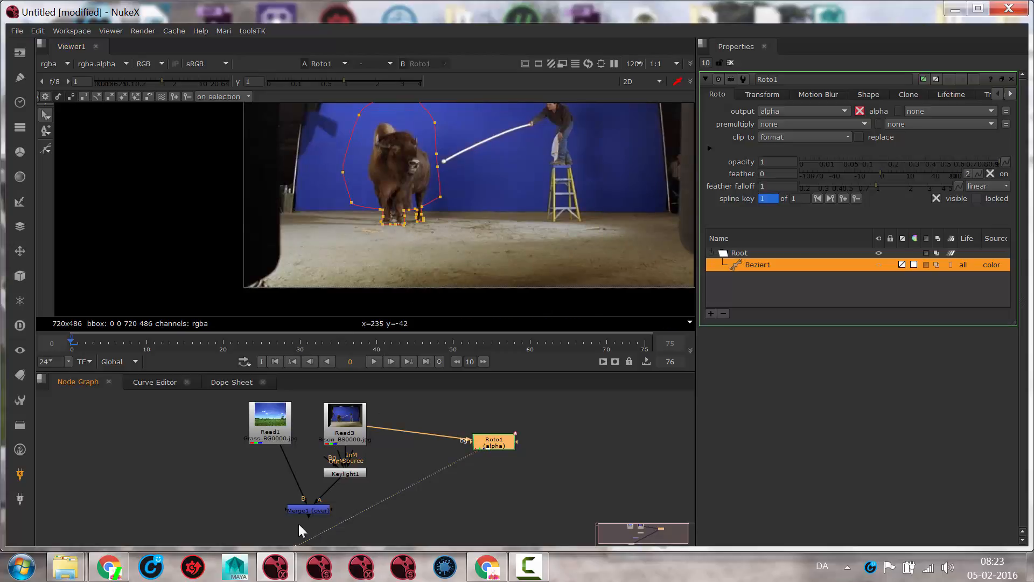
View Merge1 and connect Roto1 to its mask input so only the bison shows over the grass.
middle_click(472, 484)
left_click(377, 502)
key("1")
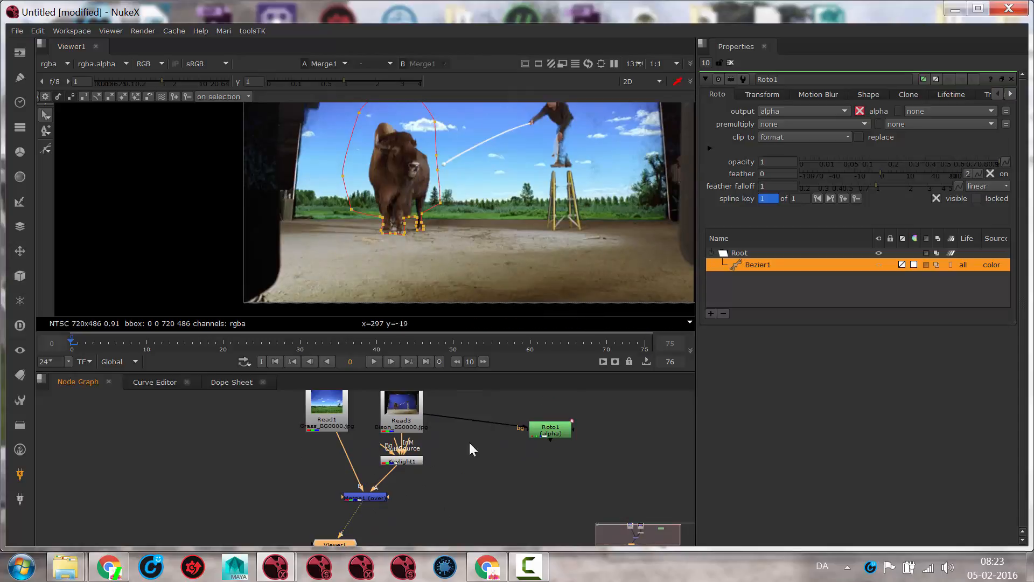
left_click_drag(391, 494, 552, 432)
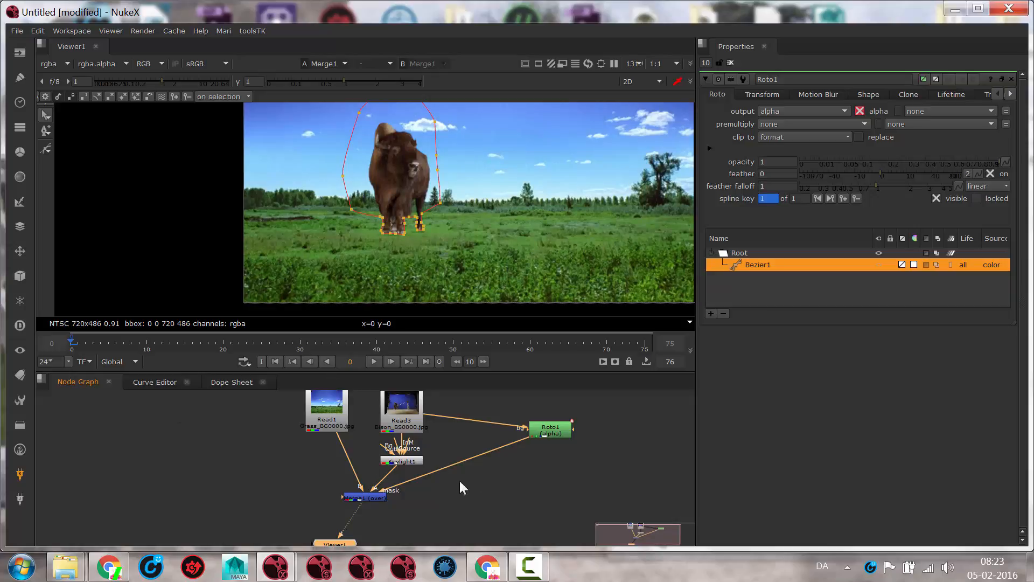
left_click_drag(358, 499, 357, 504)
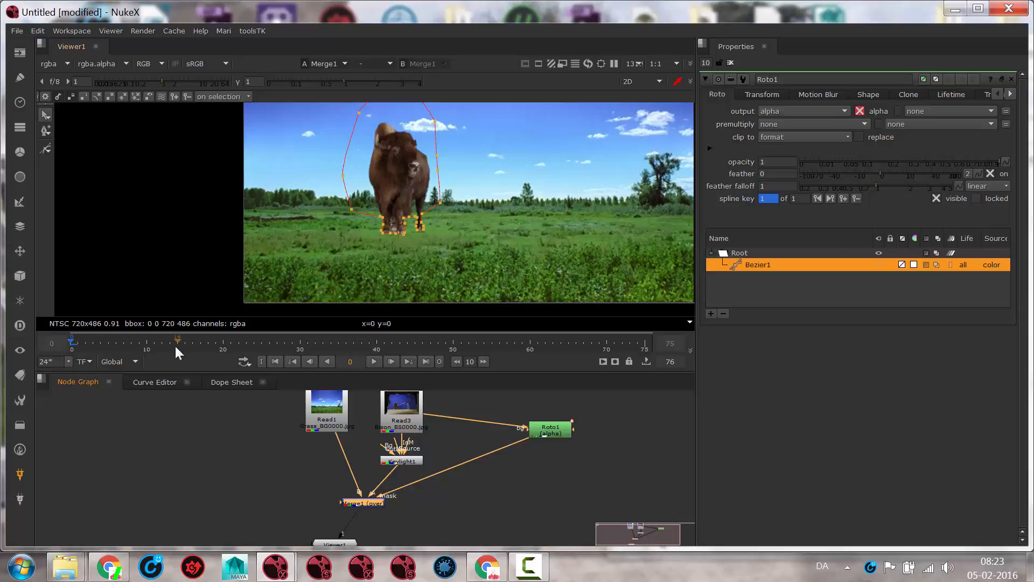
View Roto1 at frame 75 and refit an outline point near the bison's right foot.
left_click(553, 428)
key("ctrl+z")
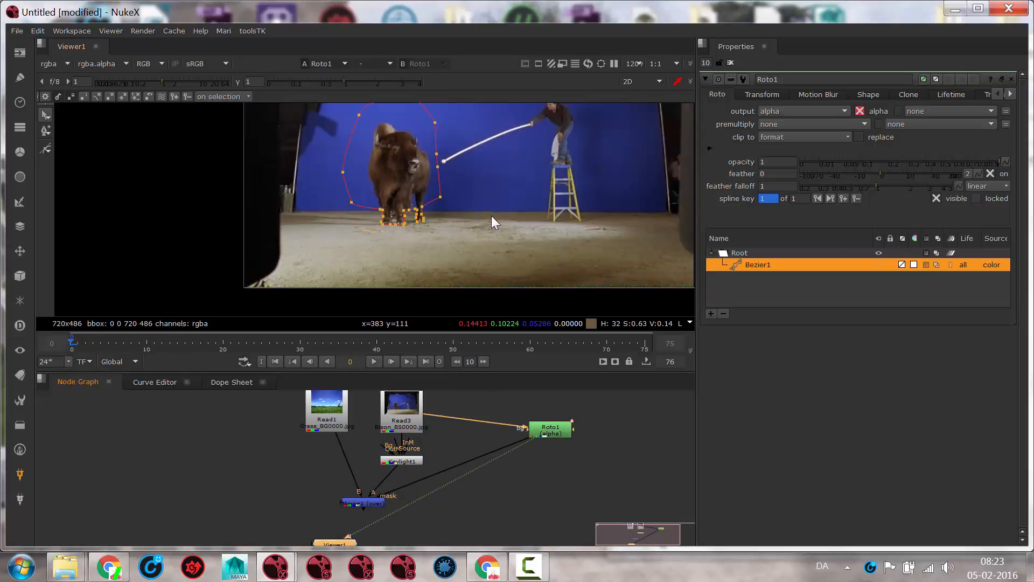
scroll(465, 258, "up", 1)
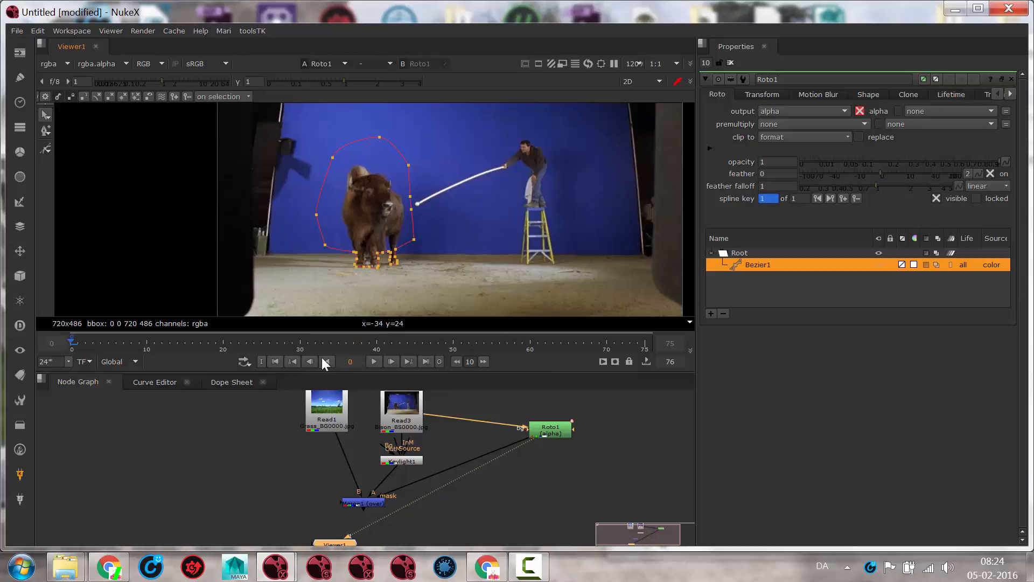
left_click(425, 361)
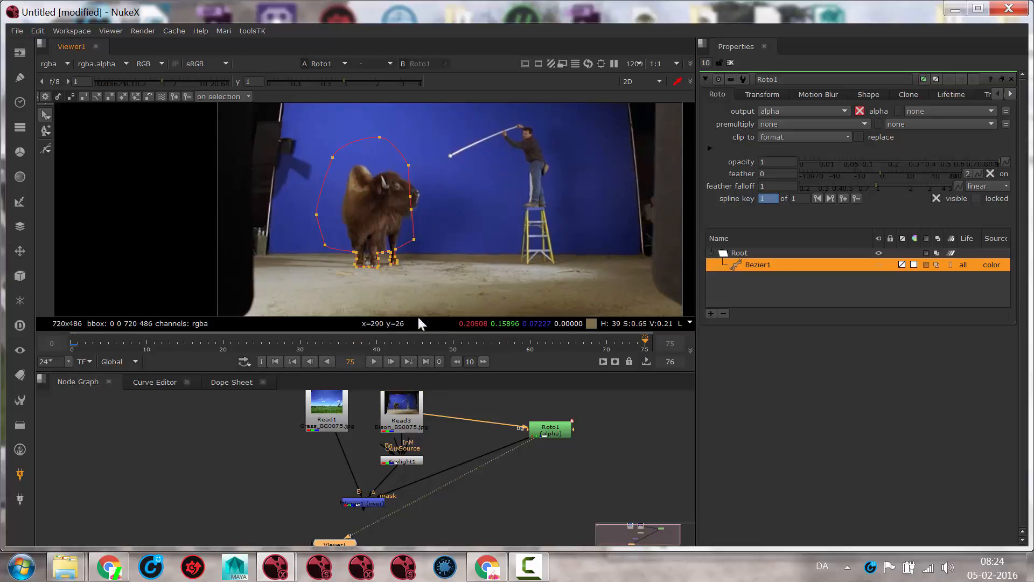
scroll(371, 158, "up", 3)
left_click_drag(371, 242, 420, 49)
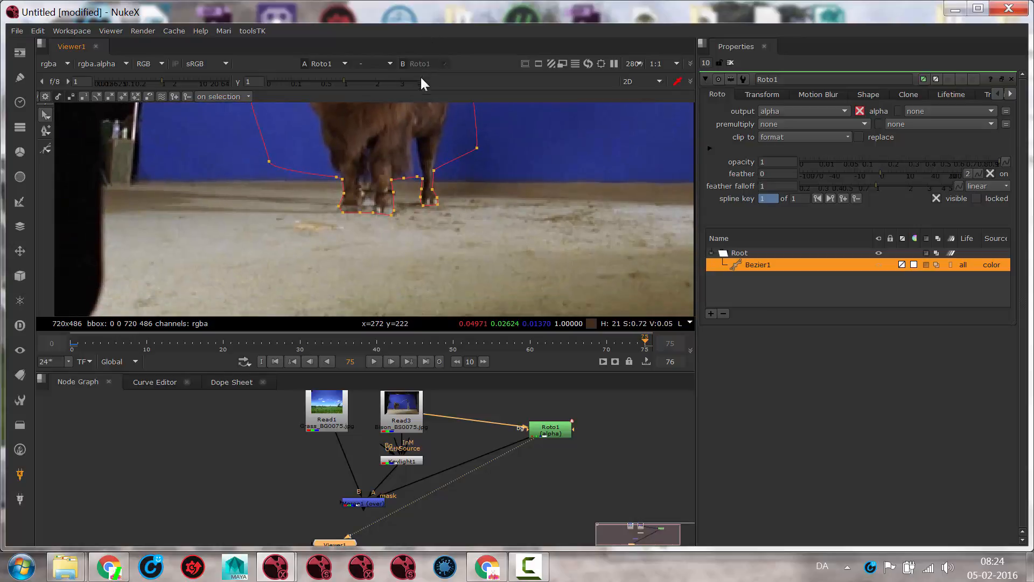
scroll(355, 206, "down", 2)
scroll(372, 242, "down", 1)
left_click_drag(385, 287, 390, 301)
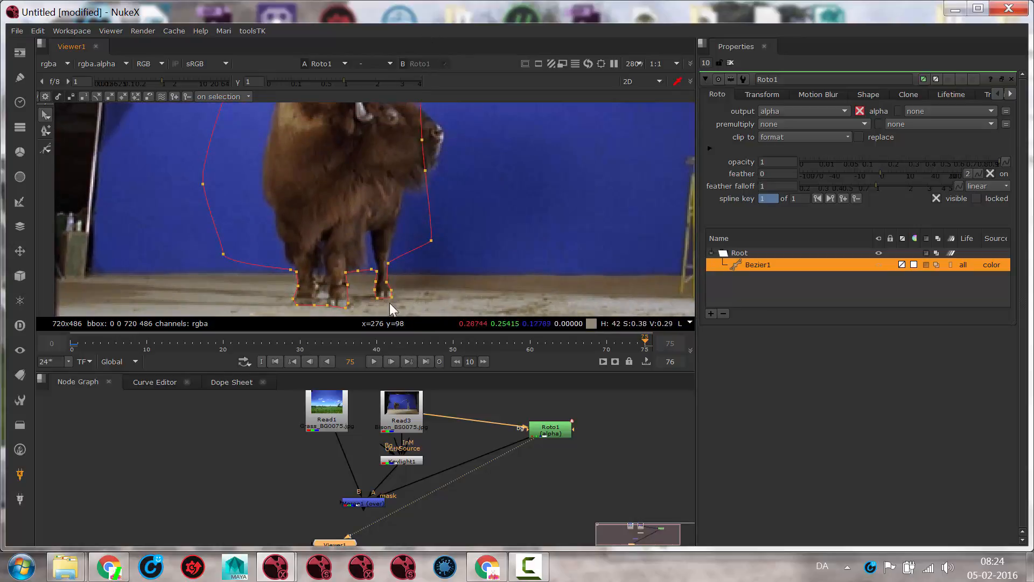
Push the nose and lower front outline points outward to fit the bison's head at frame 75.
left_click_drag(337, 258, 378, 270)
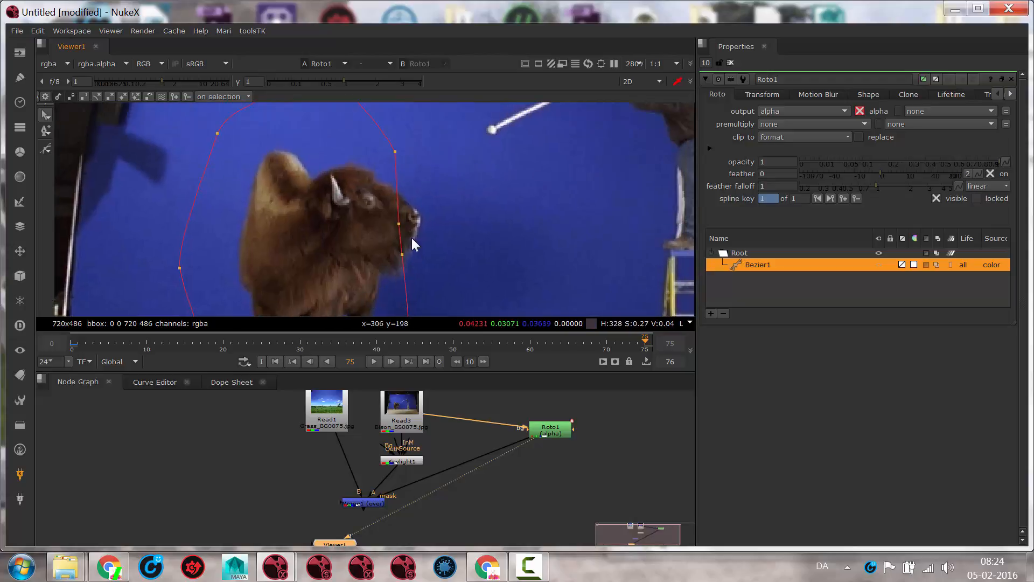
left_click(411, 222)
left_click_drag(412, 223, 453, 217)
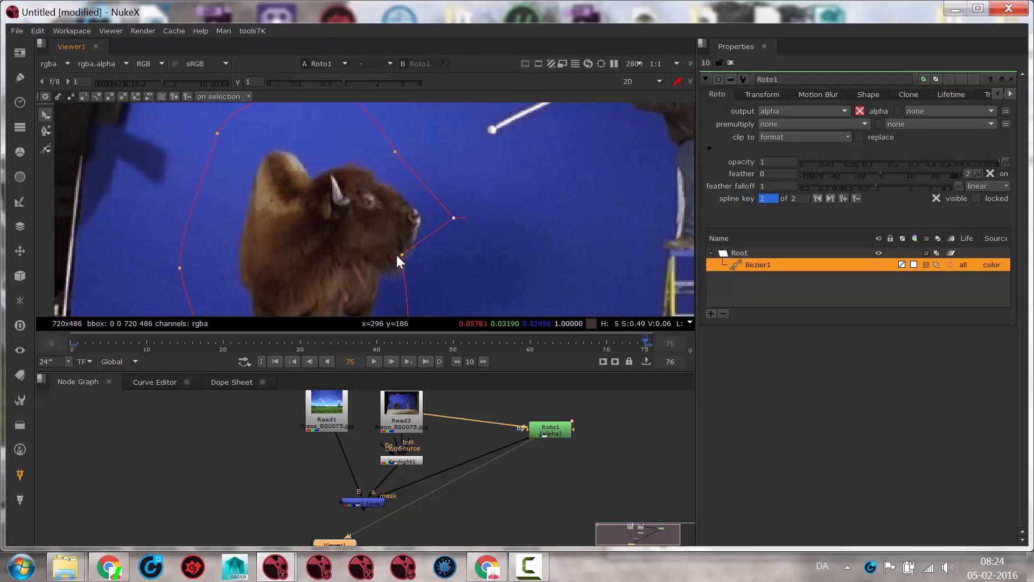
mouse_move(401, 254)
left_mouse_down()
mouse_move(454, 280)
mouse_move(442, 98)
left_mouse_up()
scroll(361, 227, "down", 3)
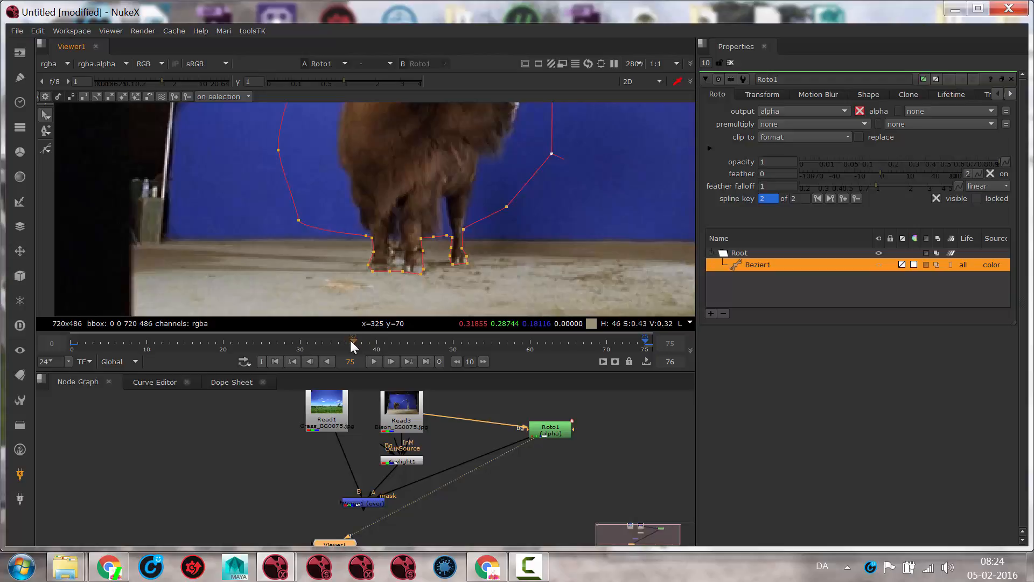
At frame 37, push the head and lower front points outward, then check frame 56.
left_click(352, 343)
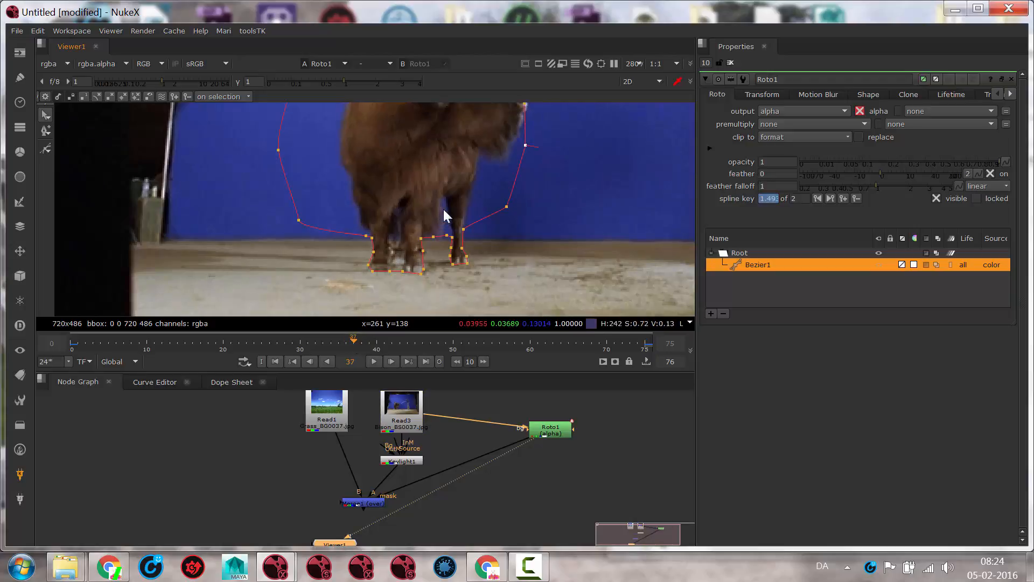
left_click_drag(444, 209, 391, 302)
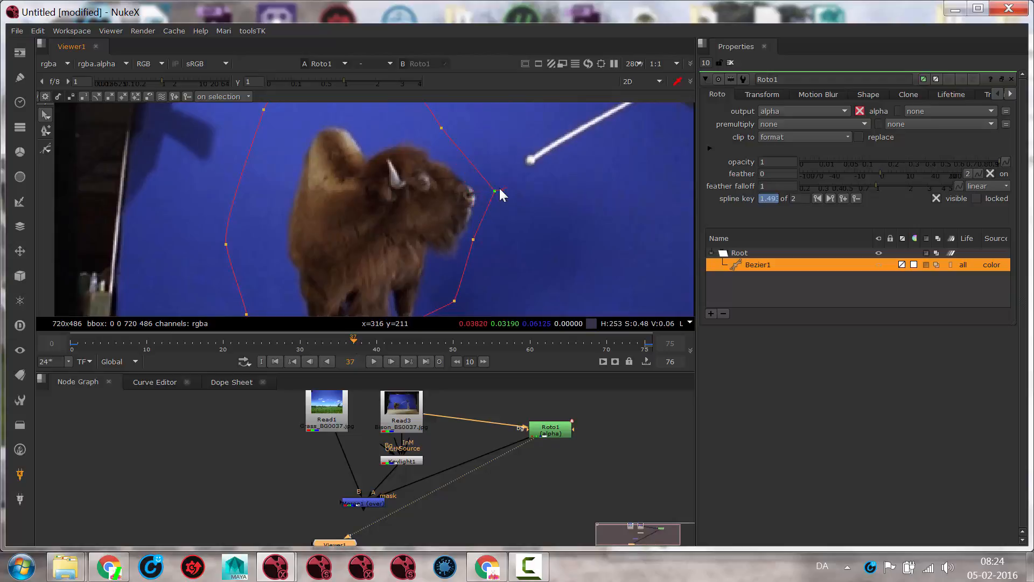
left_click_drag(497, 192, 505, 192)
left_click_drag(473, 239, 493, 244)
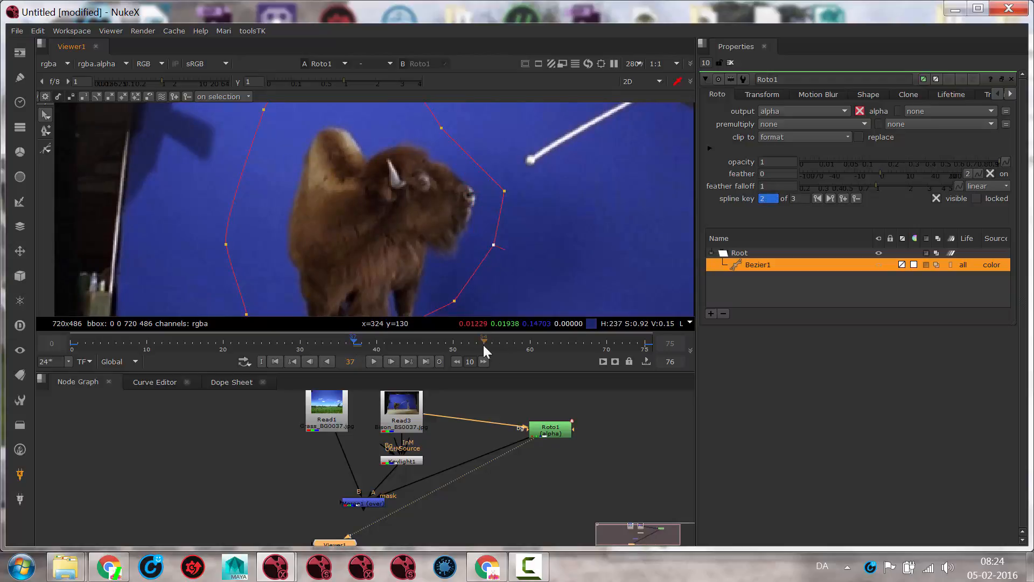
left_click(500, 343)
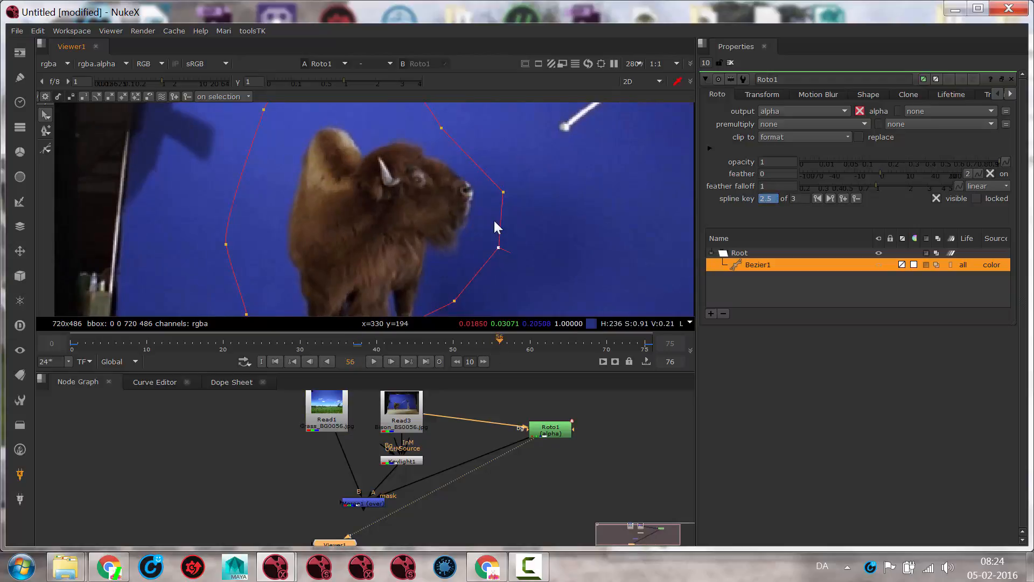
At frame 17, pull the front points in toward the head, chest and leg, keying another shape.
left_click(200, 342)
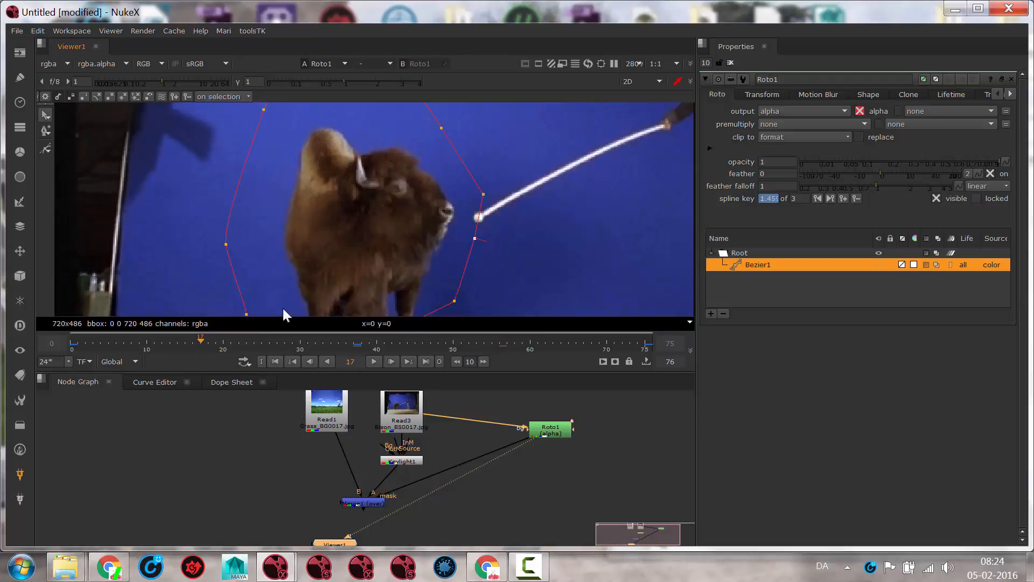
left_click_drag(484, 199, 468, 193)
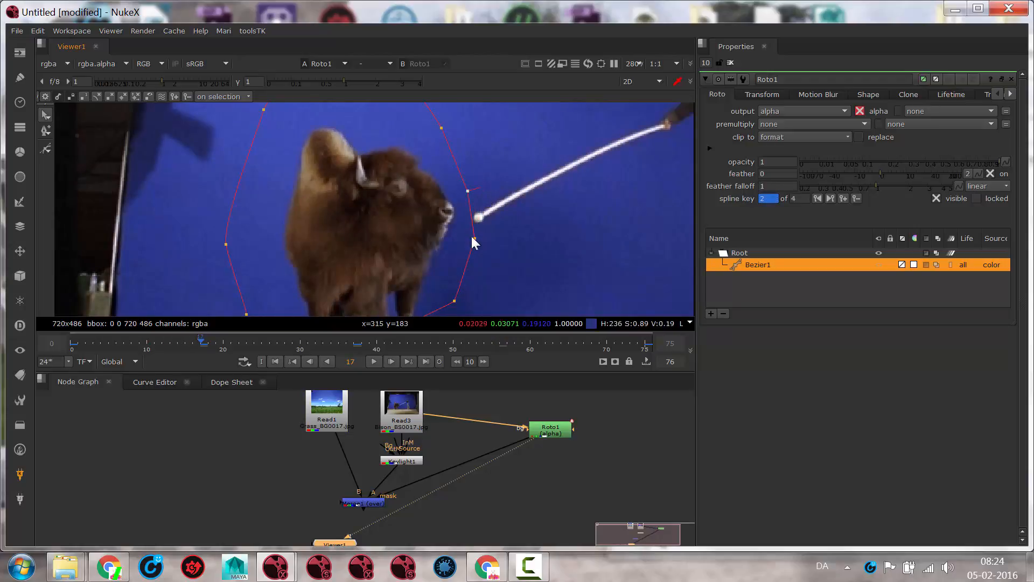
mouse_move(475, 237)
left_mouse_down()
mouse_move(462, 240)
mouse_move(498, 117)
left_mouse_up()
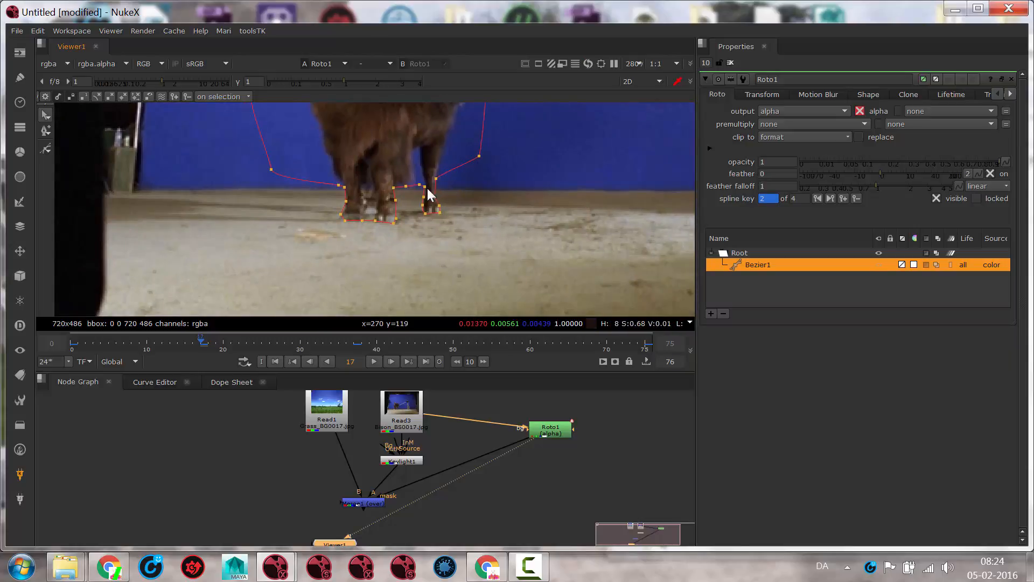
scroll(424, 202, "up", 4)
scroll(426, 189, "up", 4)
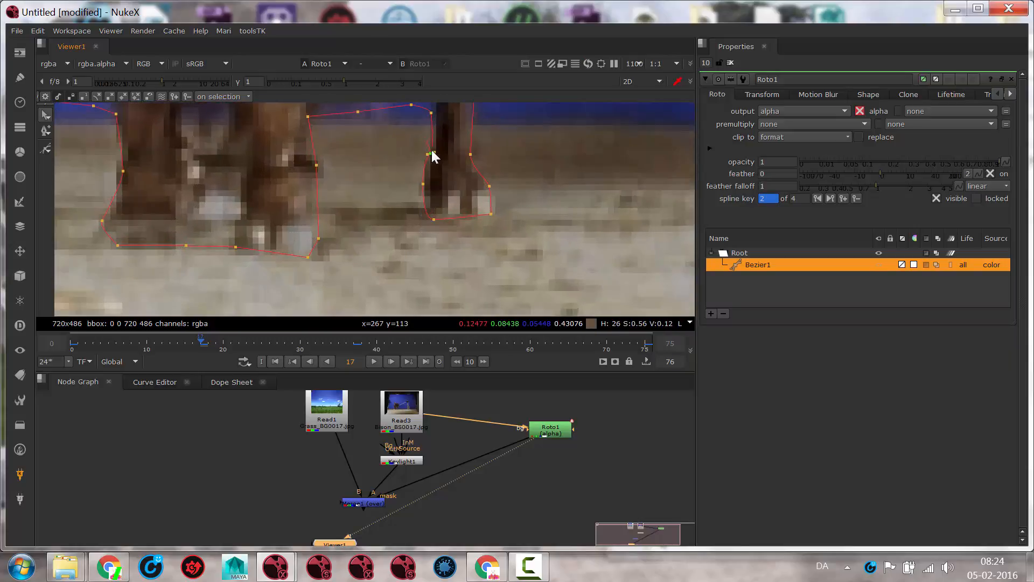
left_click_drag(426, 153, 434, 153)
scroll(422, 292, "down", 4)
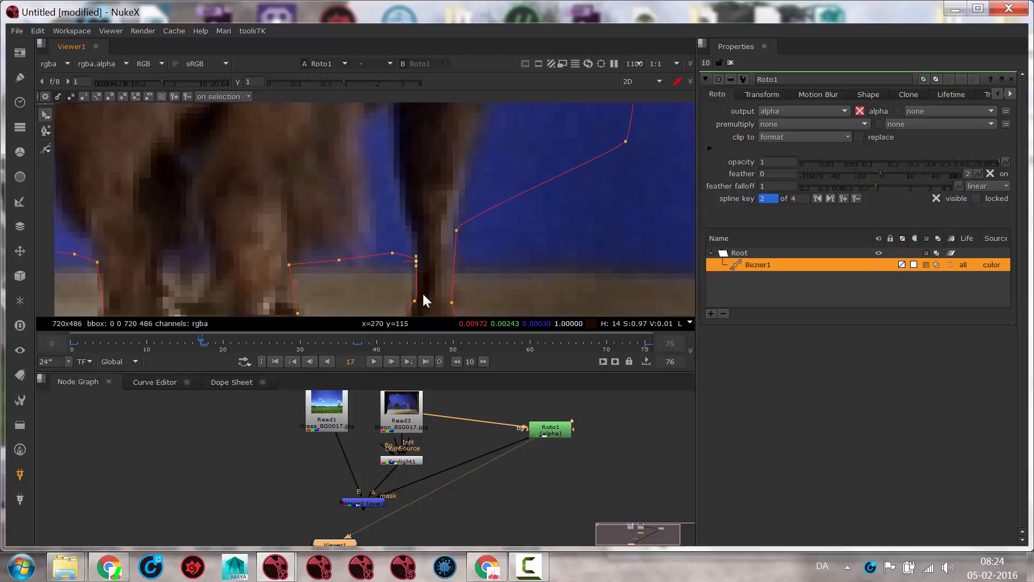
scroll(430, 266, "down", 4)
Scrub forward and back through the shot to check the outline follows the bison.
left_click_drag(456, 186, 394, 333)
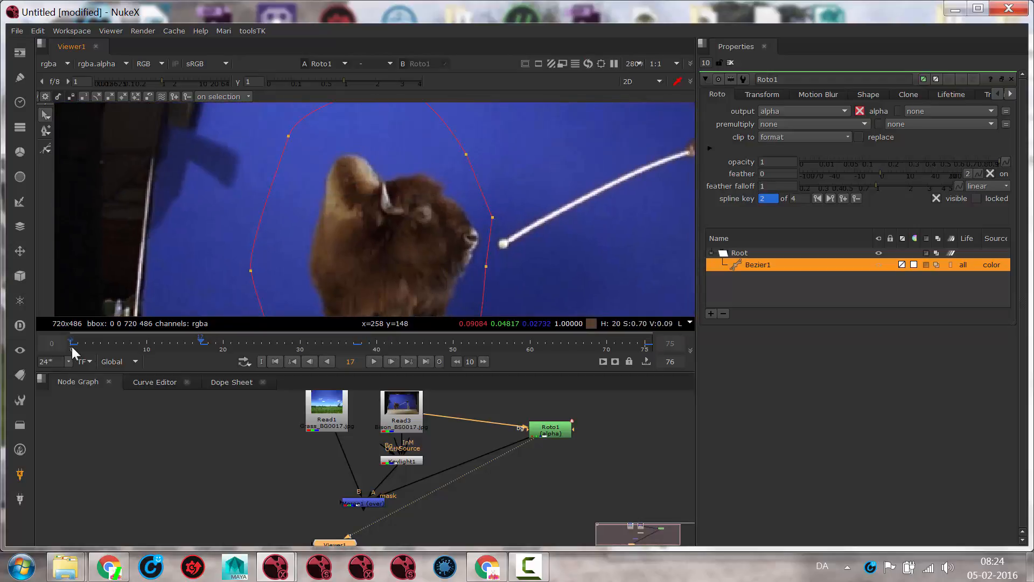
left_click_drag(75, 340, 503, 359)
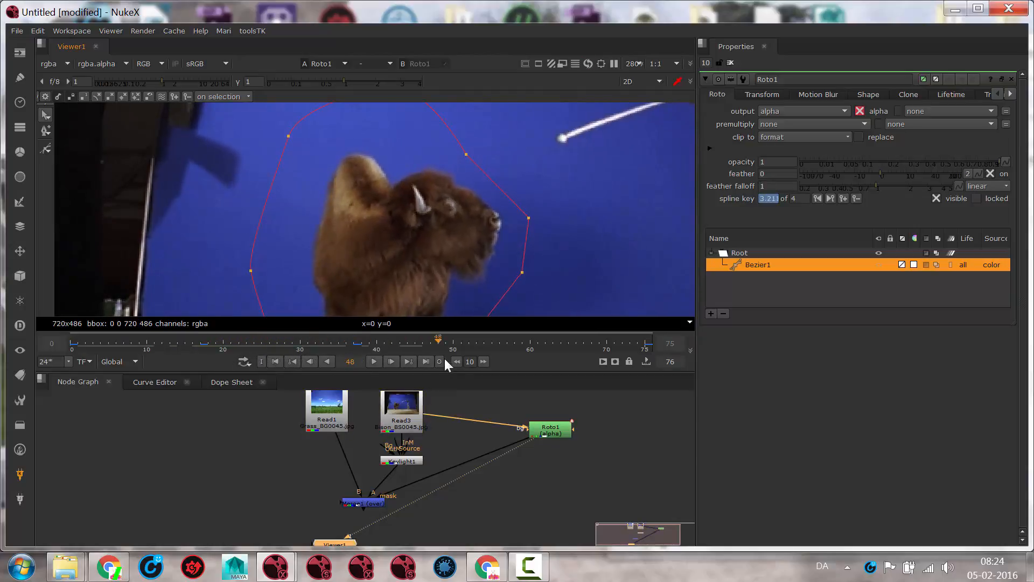
mouse_move(620, 349)
left_mouse_down()
mouse_move(155, 345)
mouse_move(346, 345)
left_mouse_up()
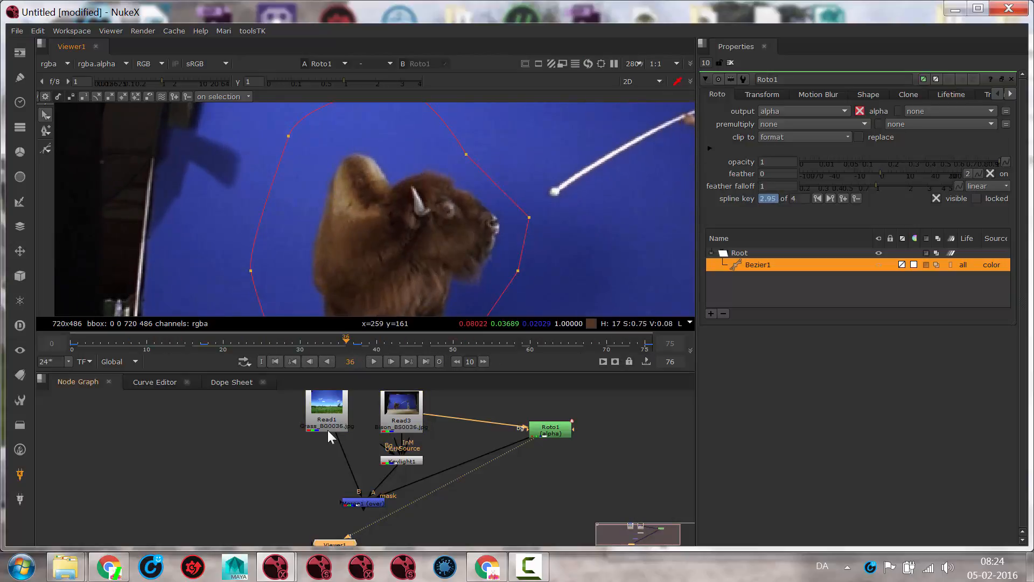
Show Merge1's bison-over-grass composite in the Viewer and start playback.
left_click(366, 502)
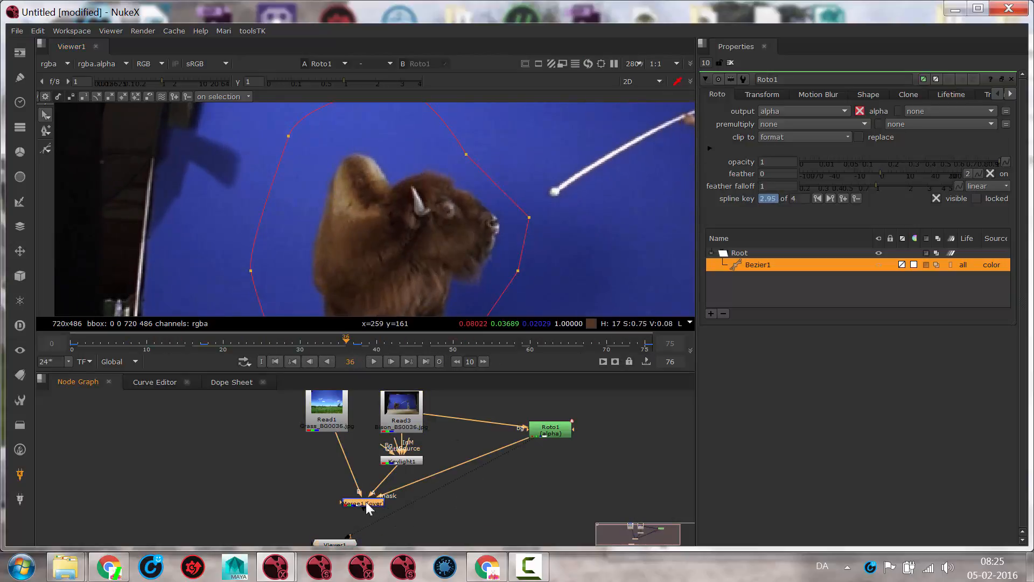
key("1")
scroll(365, 247, "down", 1)
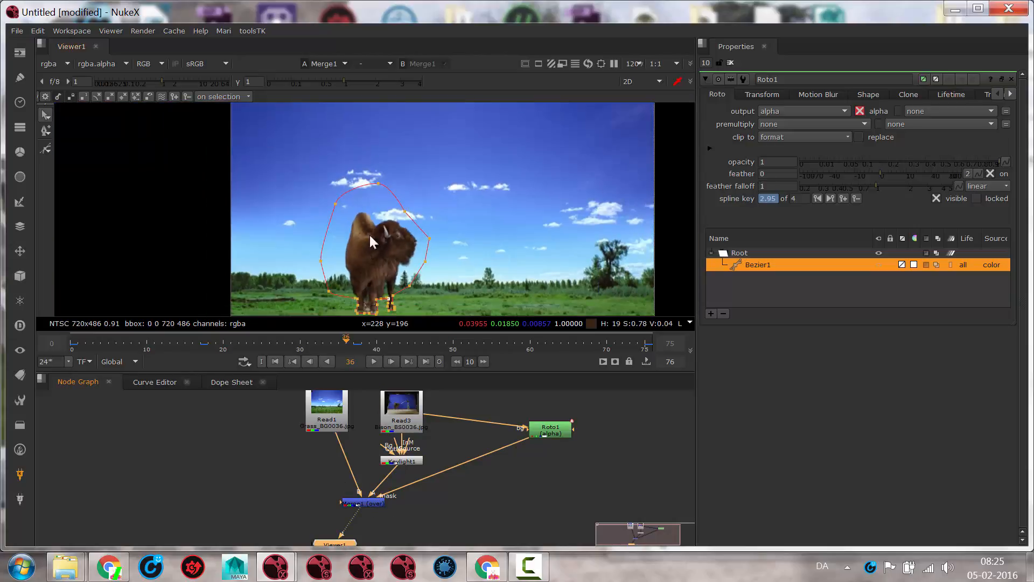
scroll(372, 202, "down", 1)
scroll(376, 226, "down", 2)
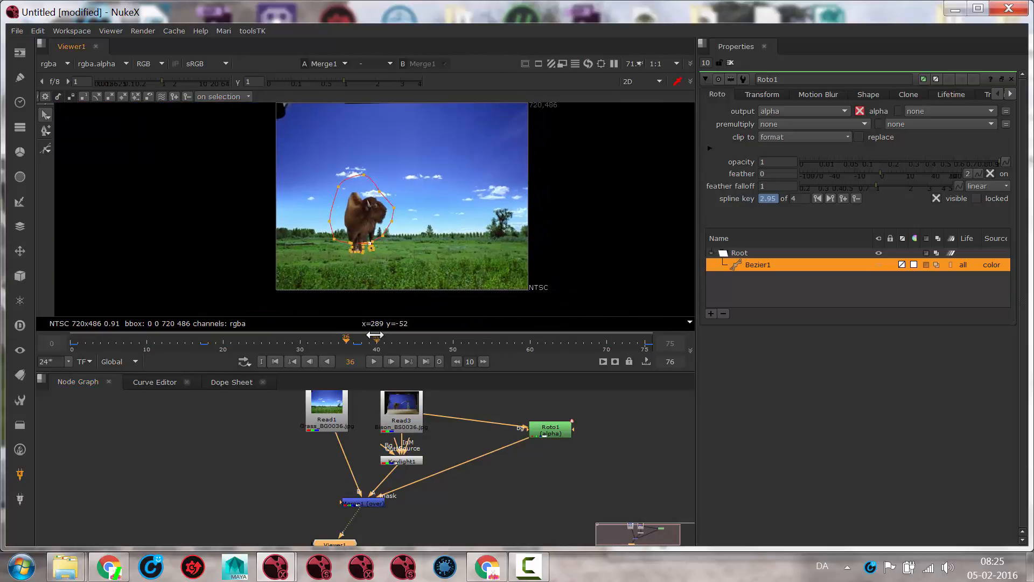
left_click(372, 361)
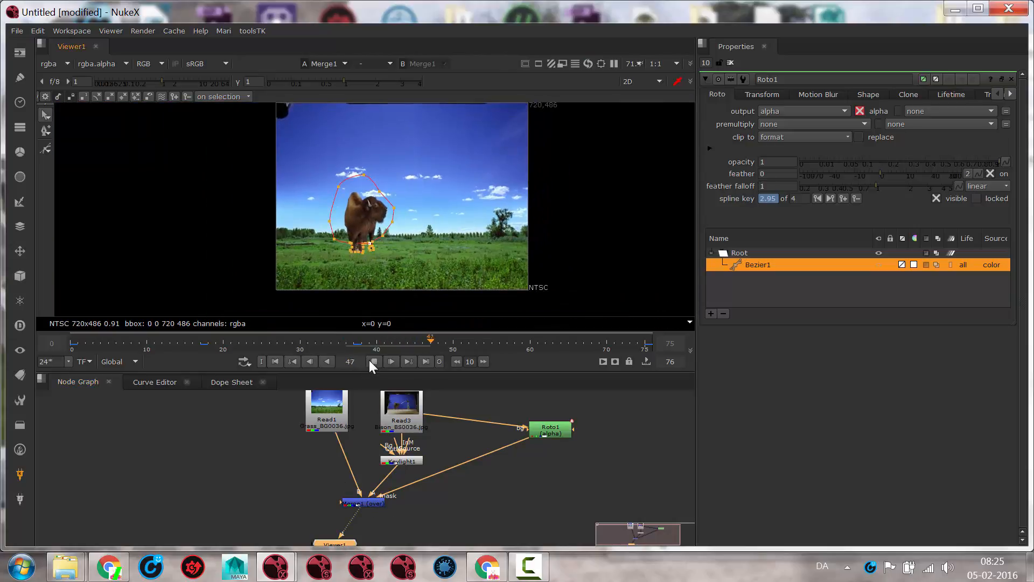
left_click(370, 360)
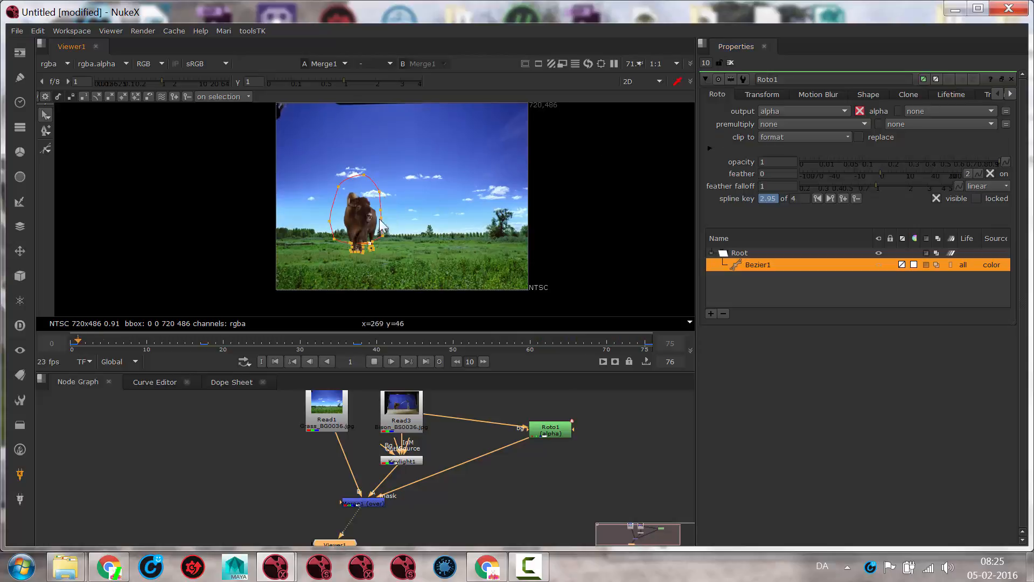
Hide the Roto1 overlay by closing its properties and stop playback at frame 56.
left_click(730, 62)
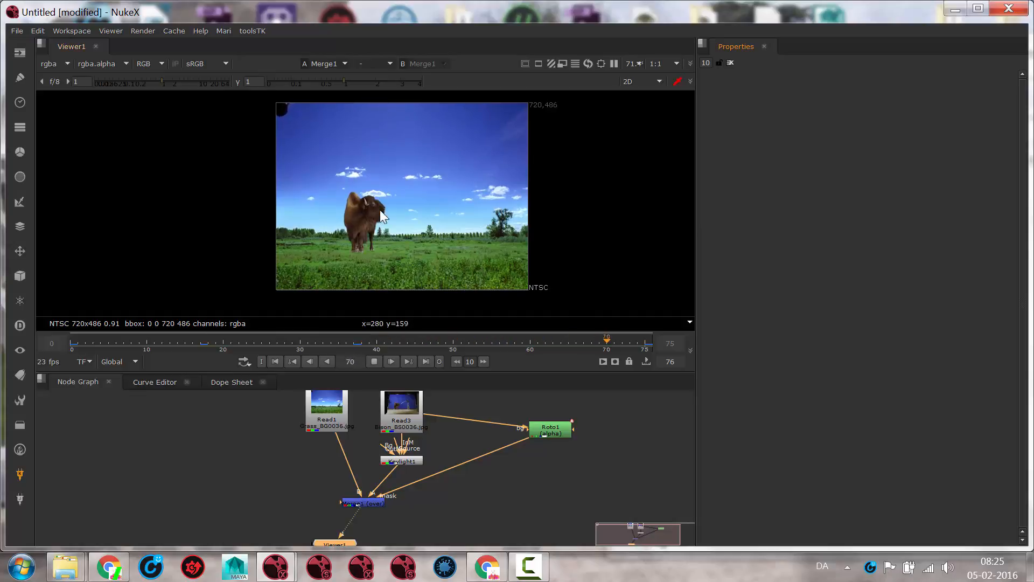
left_click_drag(403, 485, 507, 496)
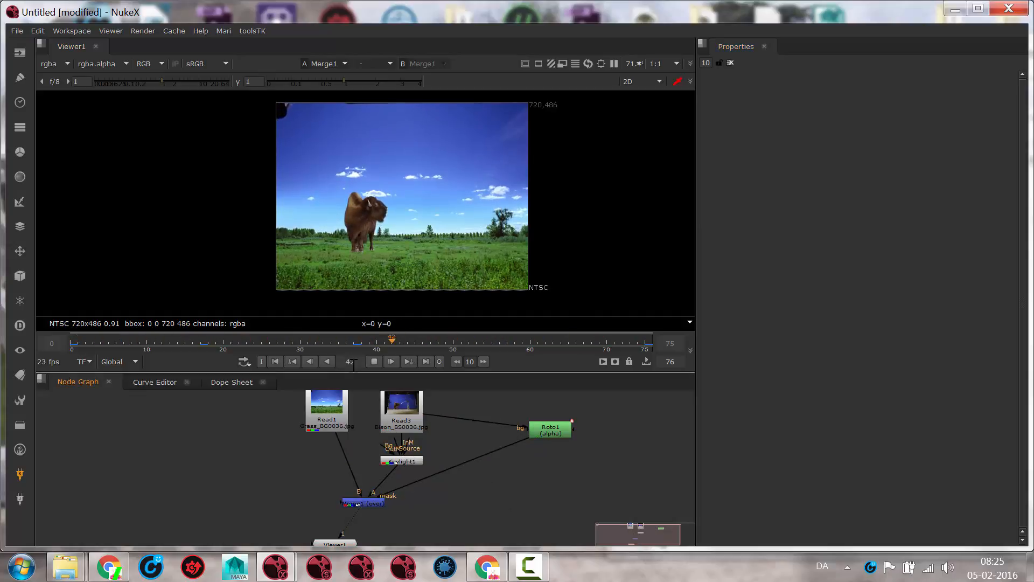
left_click(373, 362)
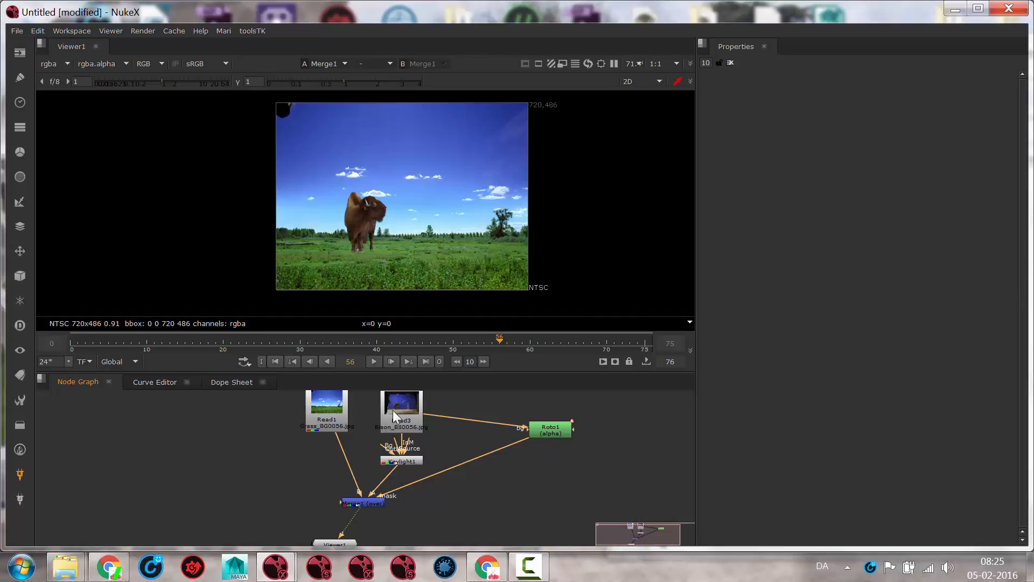
Tidy the node graph by repositioning Roto1, Keylight1 and Read3.
left_click_drag(539, 432, 502, 431)
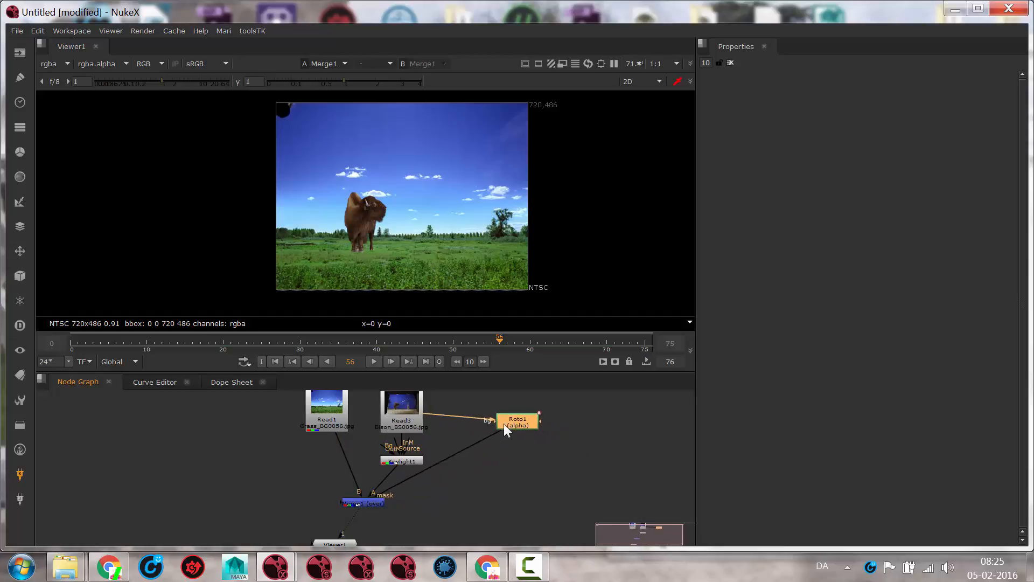
left_click(398, 457)
left_click_drag(398, 456, 394, 453)
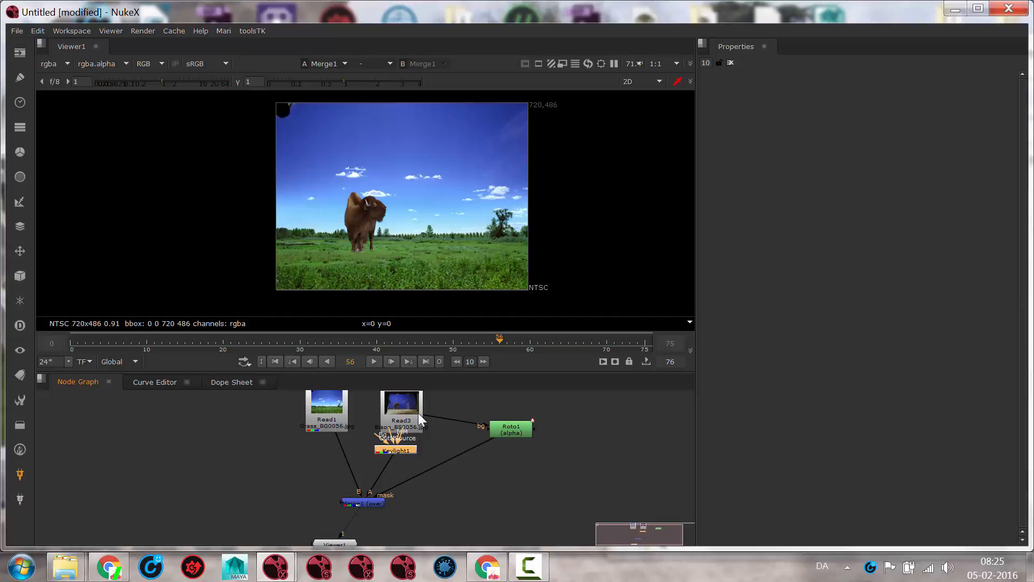
left_click_drag(418, 412, 412, 397)
left_click(398, 452)
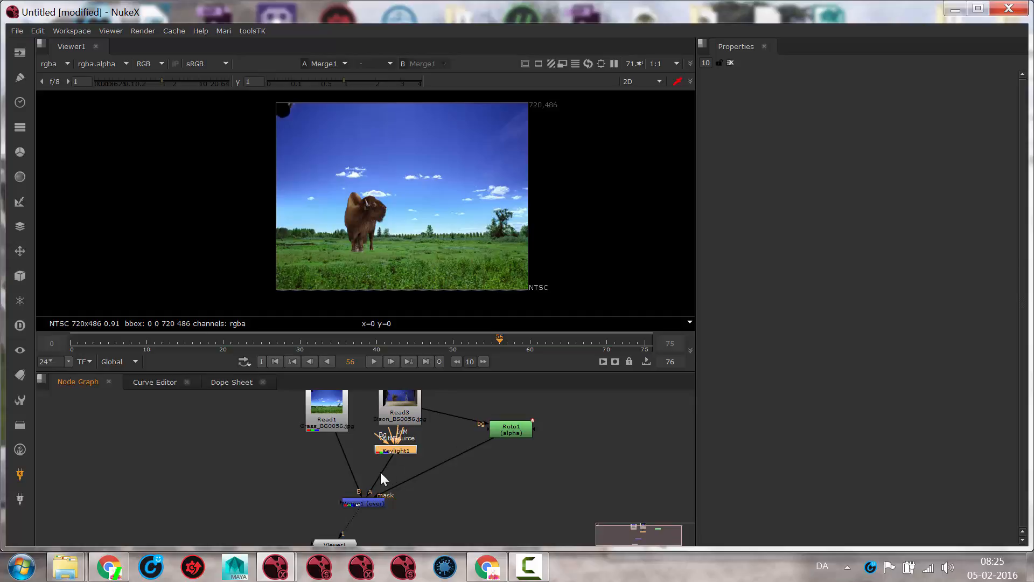
Add Transform1 after Keylight1 and scale the bison down to about 0.42 with the viewer handle.
key("t")
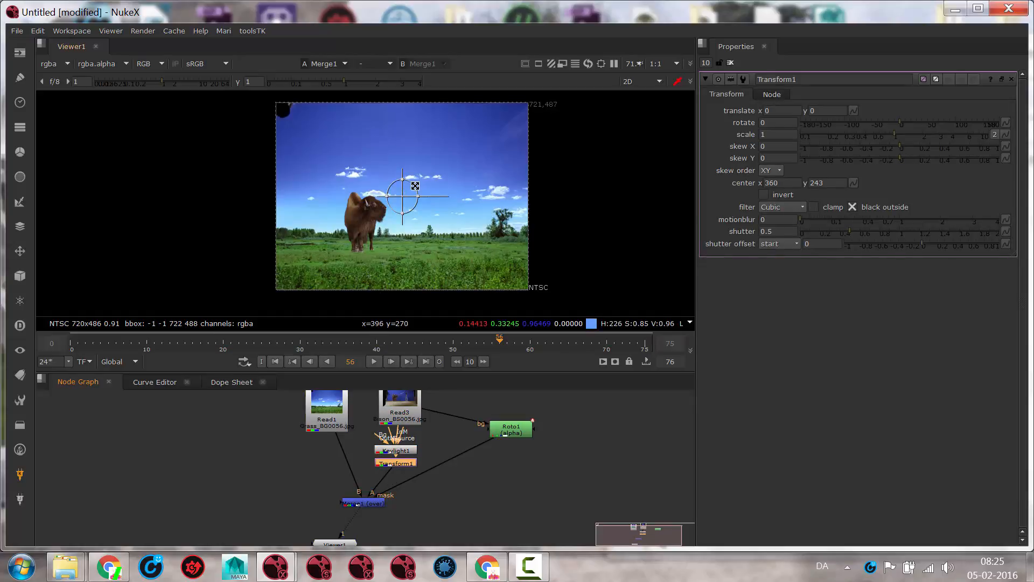
left_click_drag(415, 187, 378, 220)
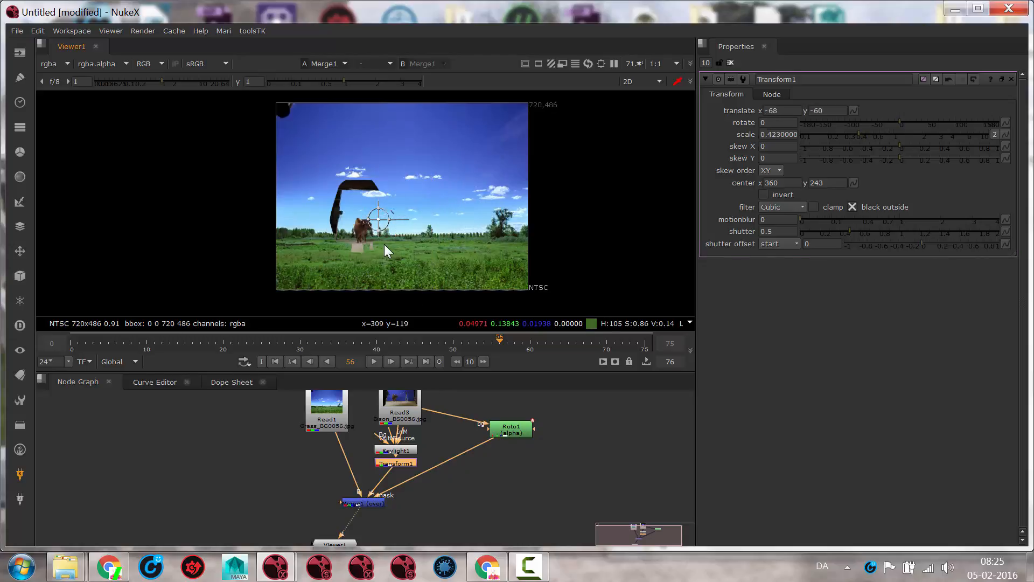
scroll(384, 245, "up", 2)
scroll(384, 244, "up", 1)
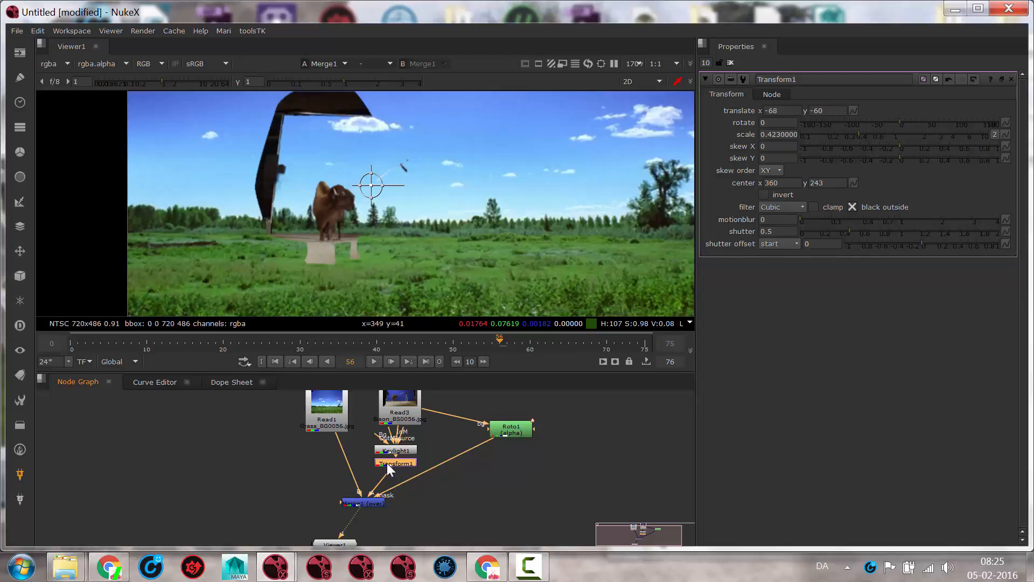
key("t")
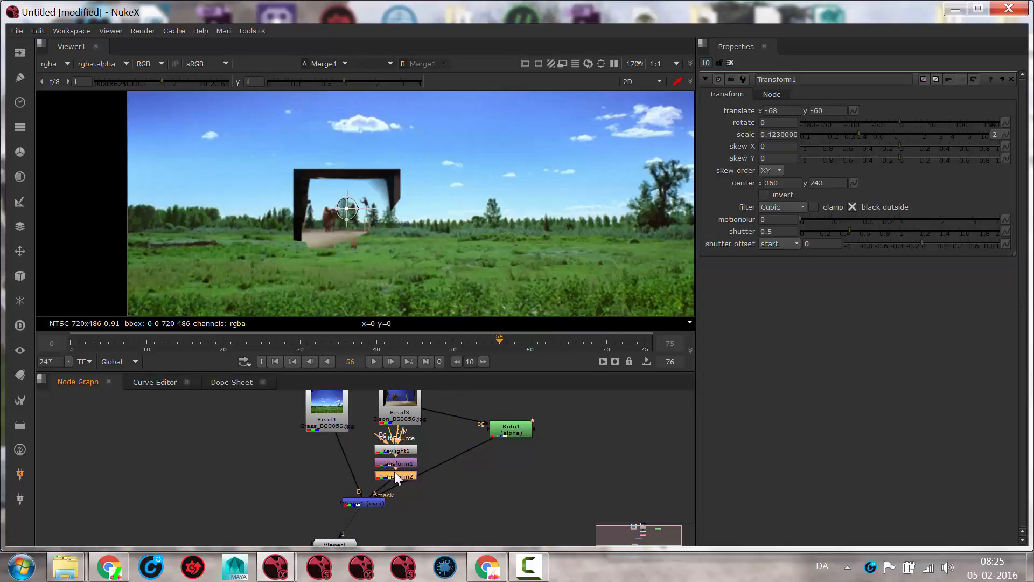
left_click_drag(395, 471, 468, 485)
scroll(476, 487, "up", 1)
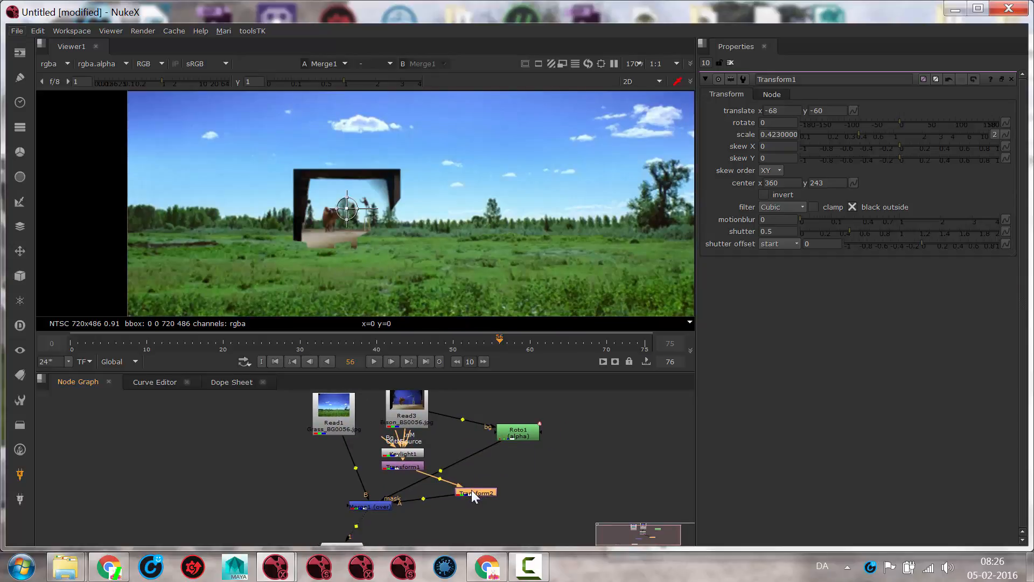
left_click(472, 490, "ctrl")
left_click(502, 485)
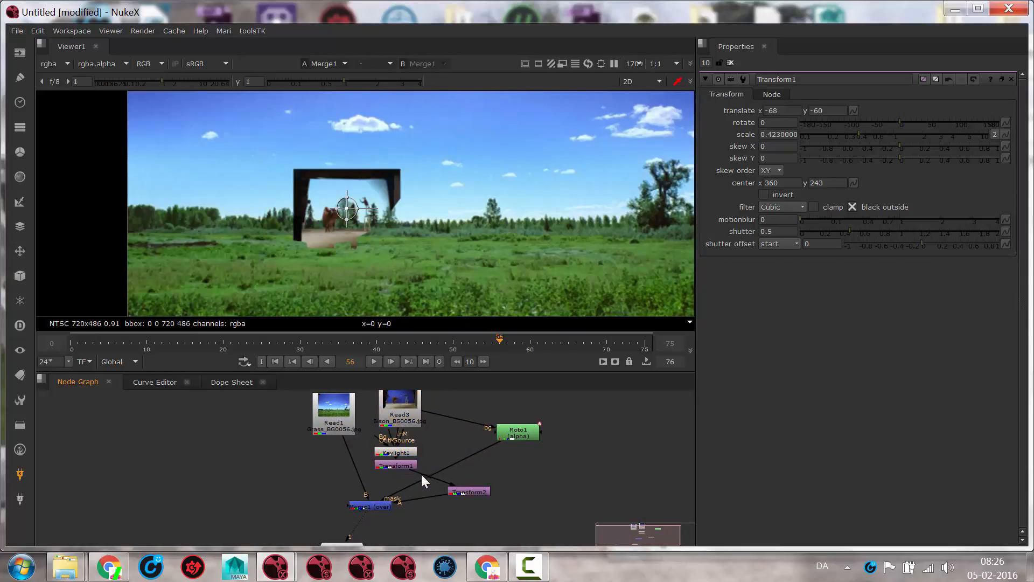
left_click_drag(396, 497, 397, 469)
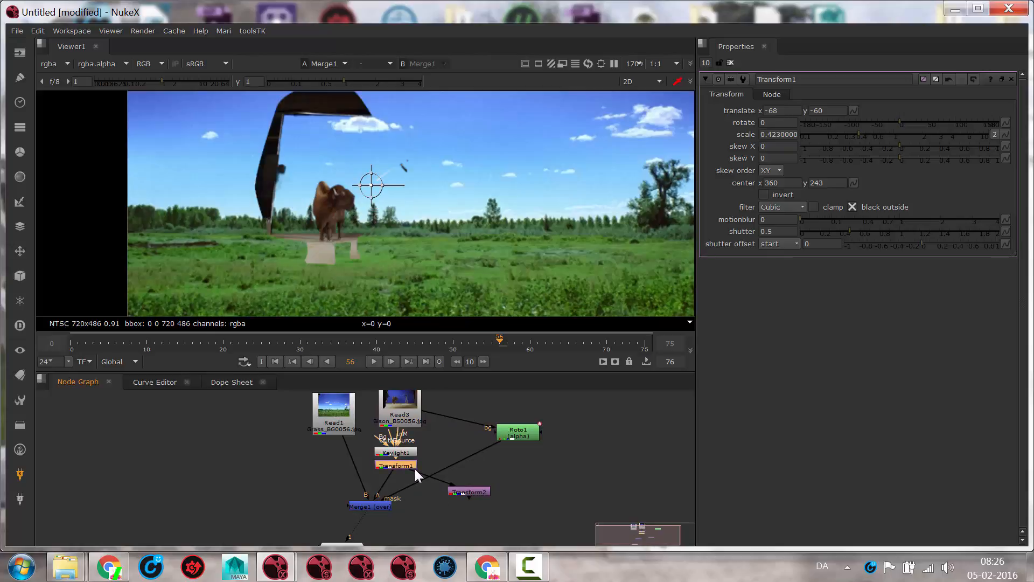
left_click(419, 472)
left_click_drag(464, 492, 446, 467)
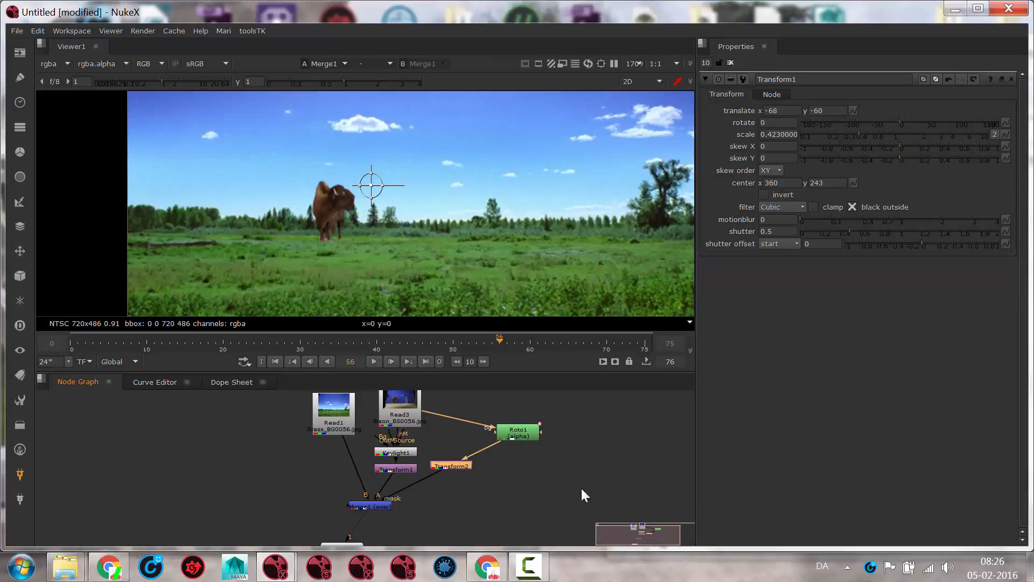
left_click_drag(449, 467, 467, 472)
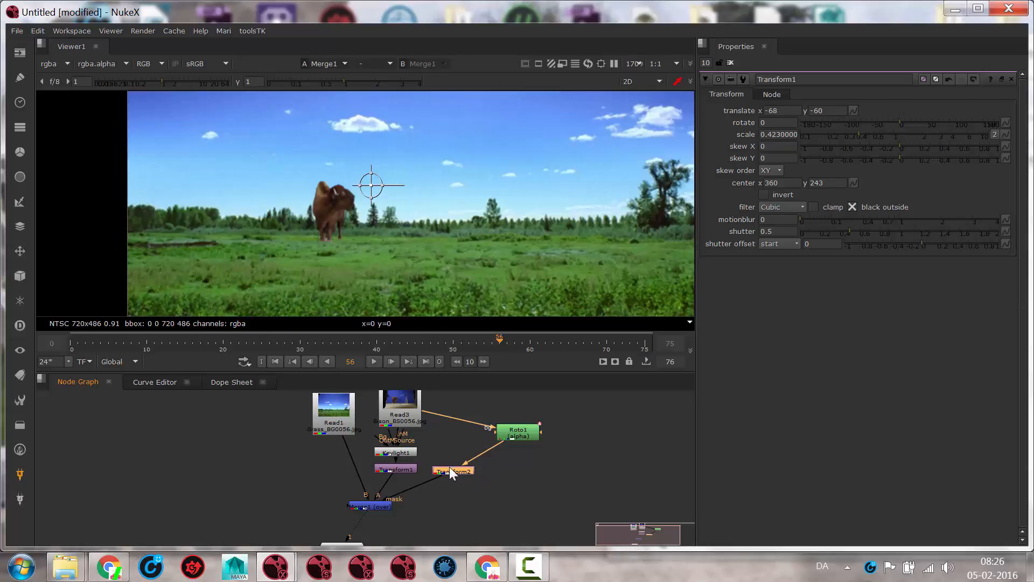
left_click_drag(449, 467, 447, 475)
key("Delete")
left_click(395, 467)
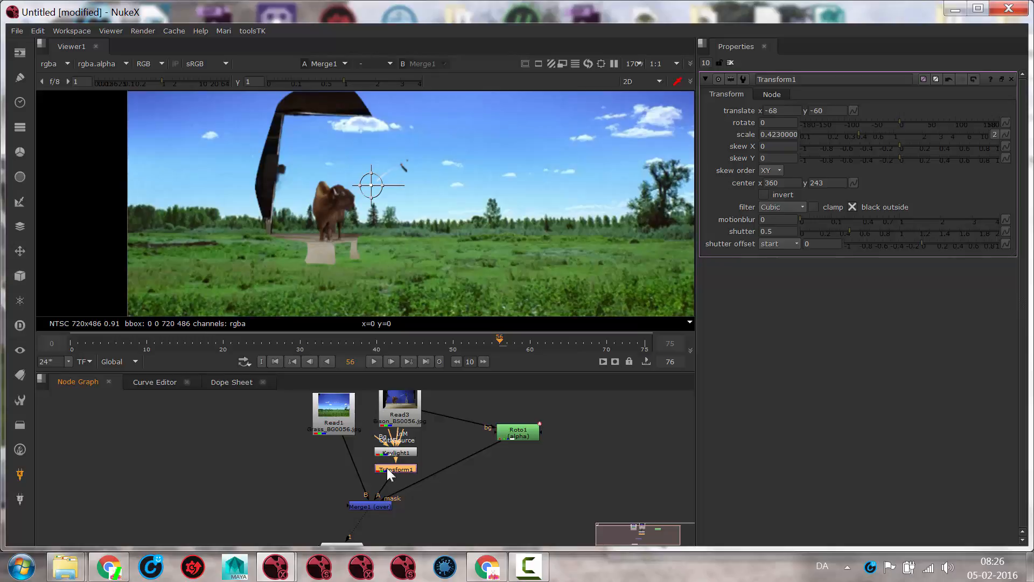
Set Roto1's output to a new layer 'masking' using the mask.a channel.
double_click(506, 429)
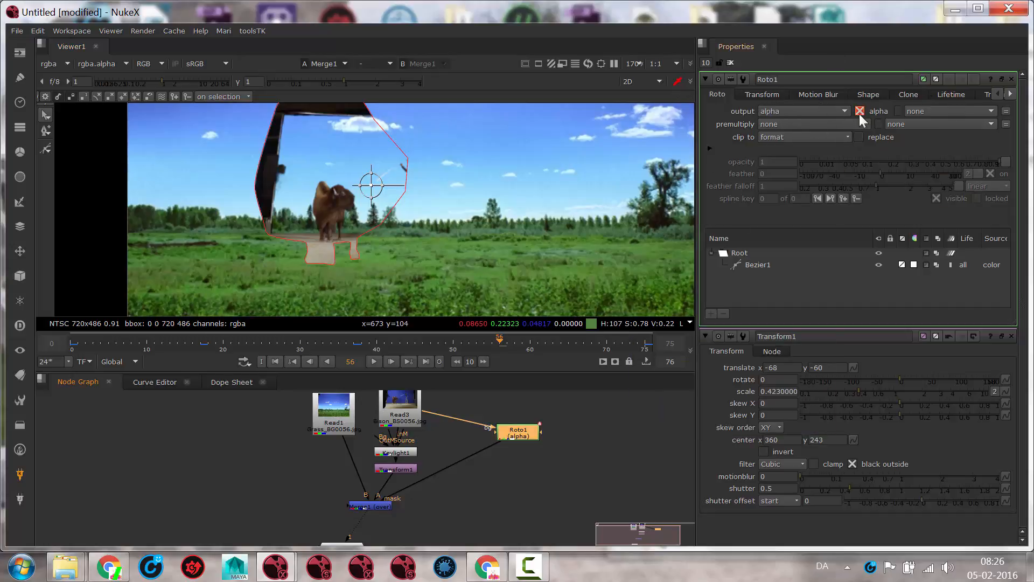
left_click(818, 110)
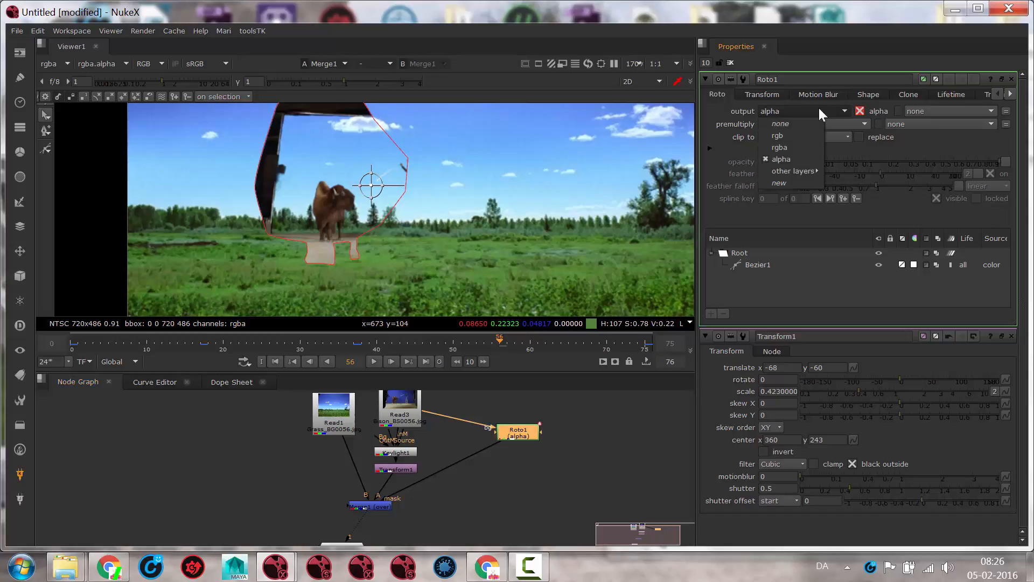
left_click(791, 182)
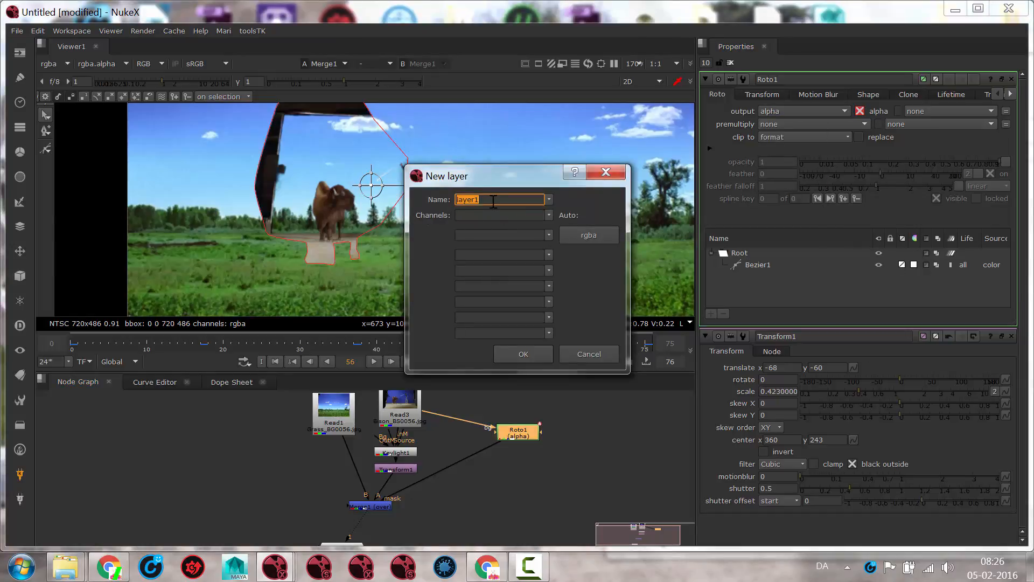
type("masking")
left_click(547, 236)
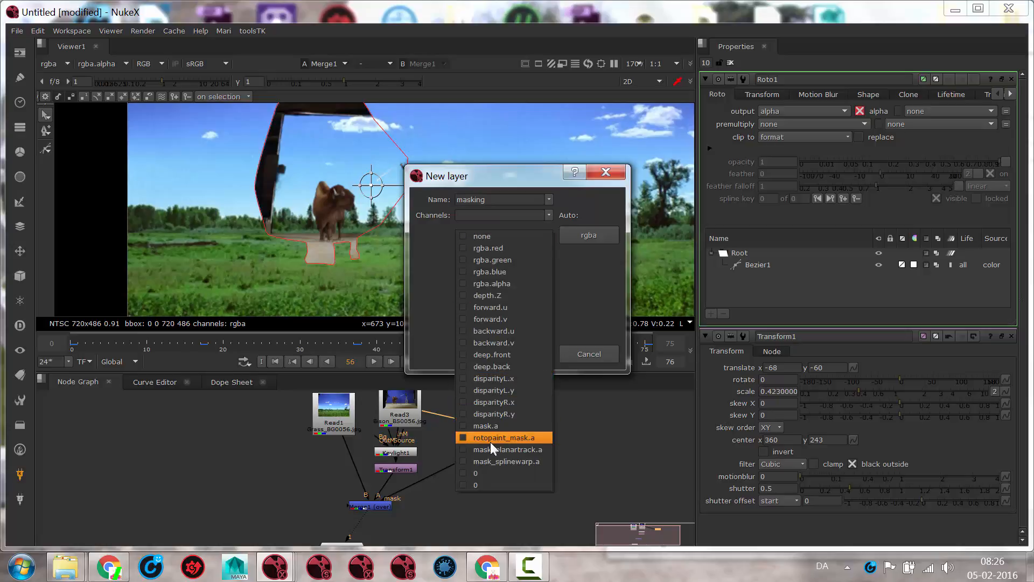
left_click(489, 426)
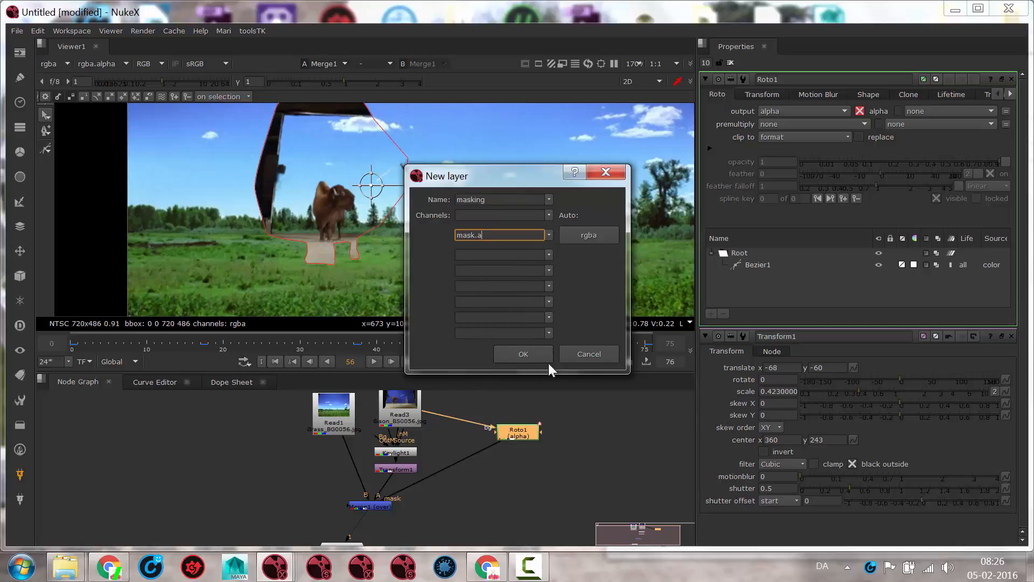
left_click(521, 356)
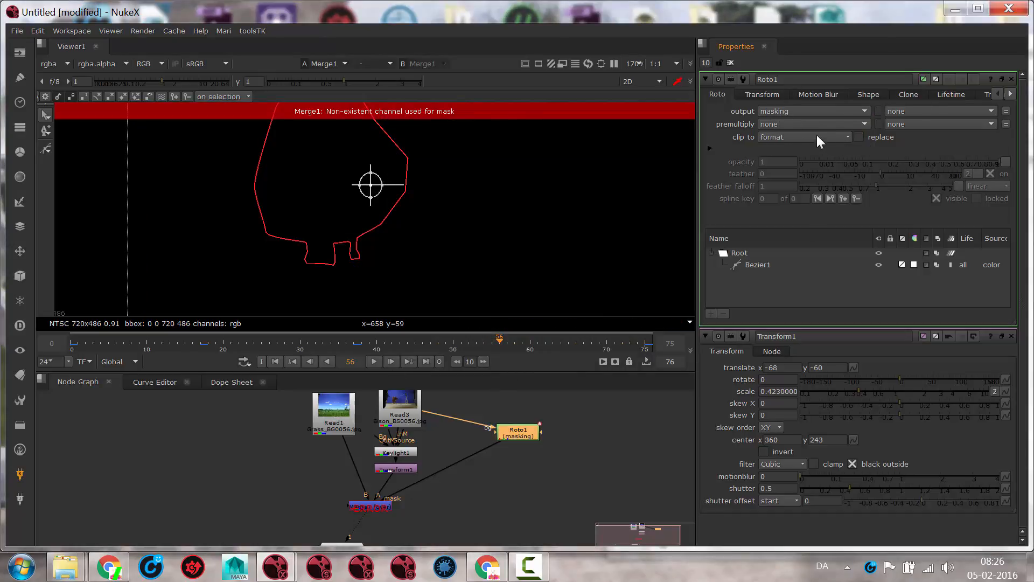
Check Roto1's output layer choices and reselect Merge1.
left_click(829, 110)
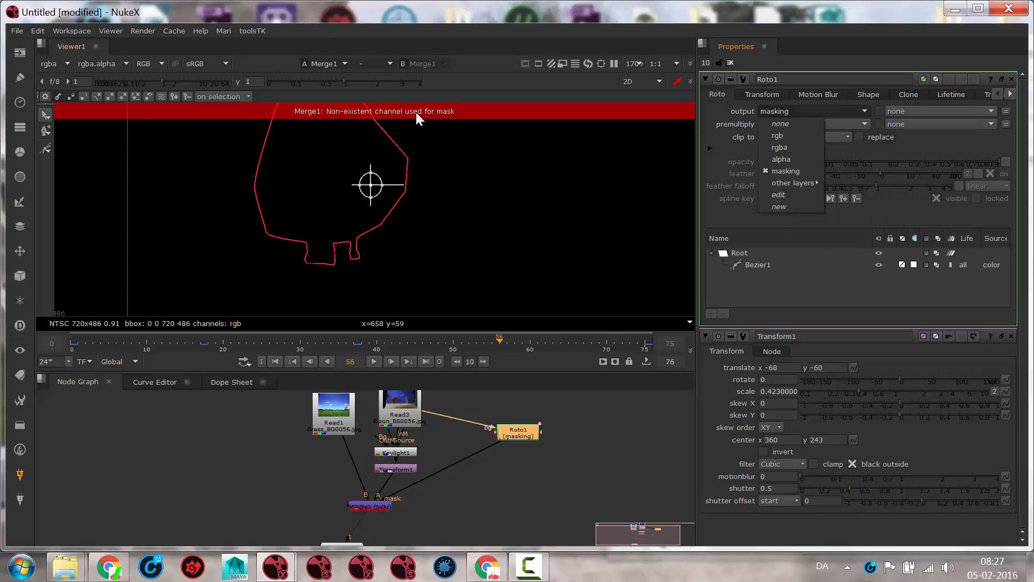
left_click(378, 506)
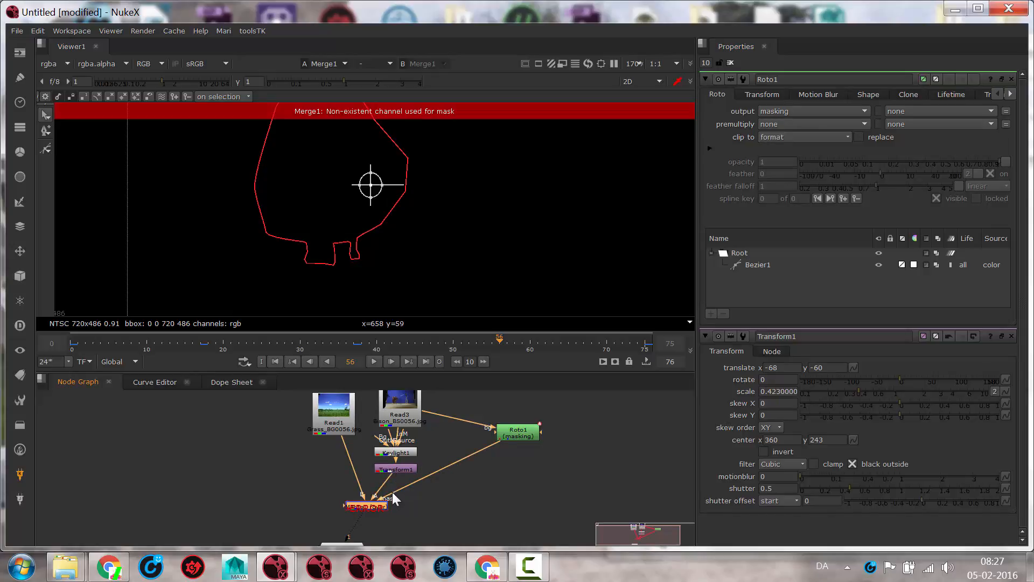
left_click_drag(392, 492, 376, 506)
Detach Roto1's bg input and place it inline between Read3 and Keylight1.
left_click_drag(419, 413, 413, 365)
left_click_drag(444, 423, 439, 423)
left_click_drag(518, 463, 403, 442)
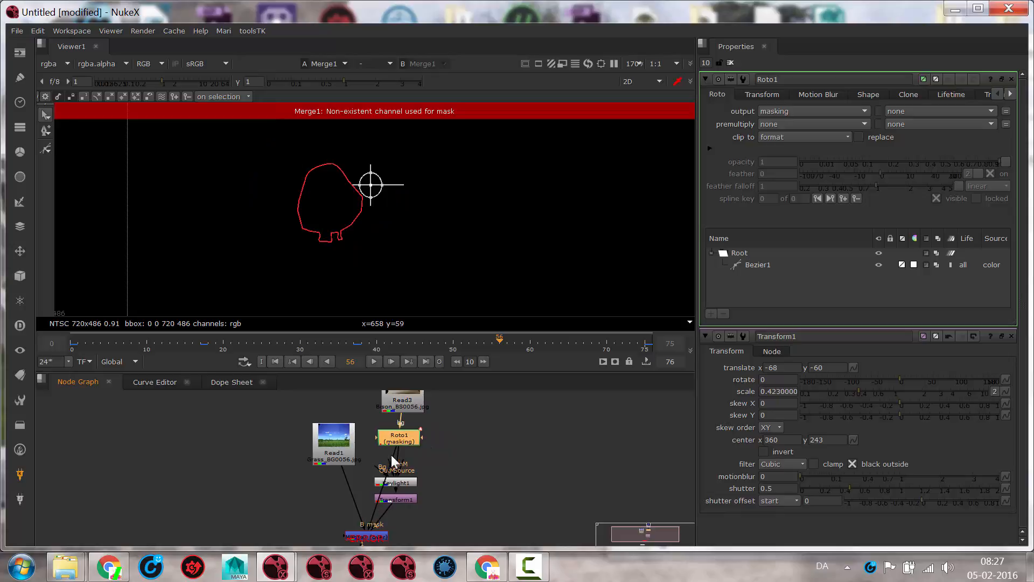
scroll(387, 132, "up", 1)
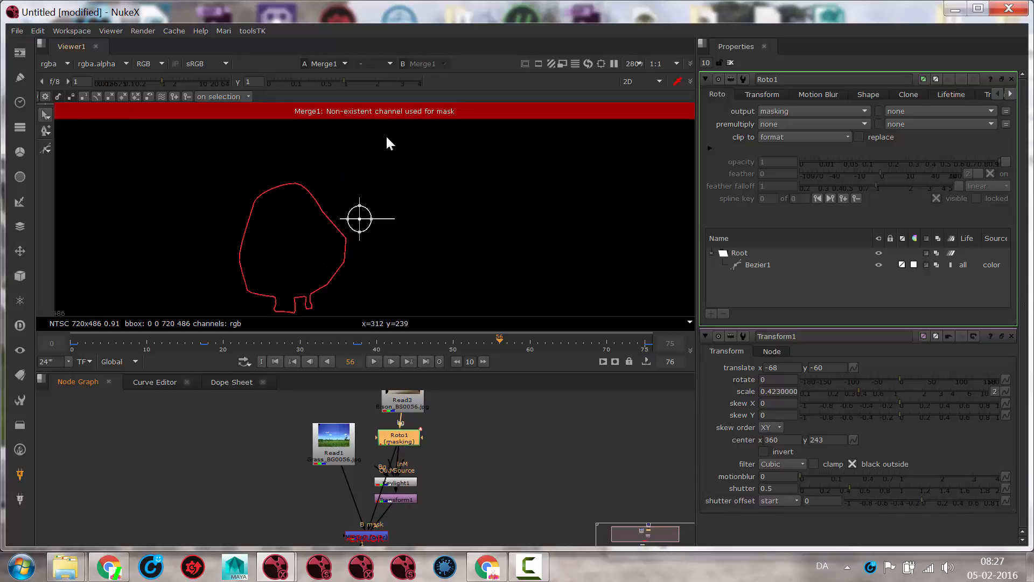
scroll(423, 154, "up", 1)
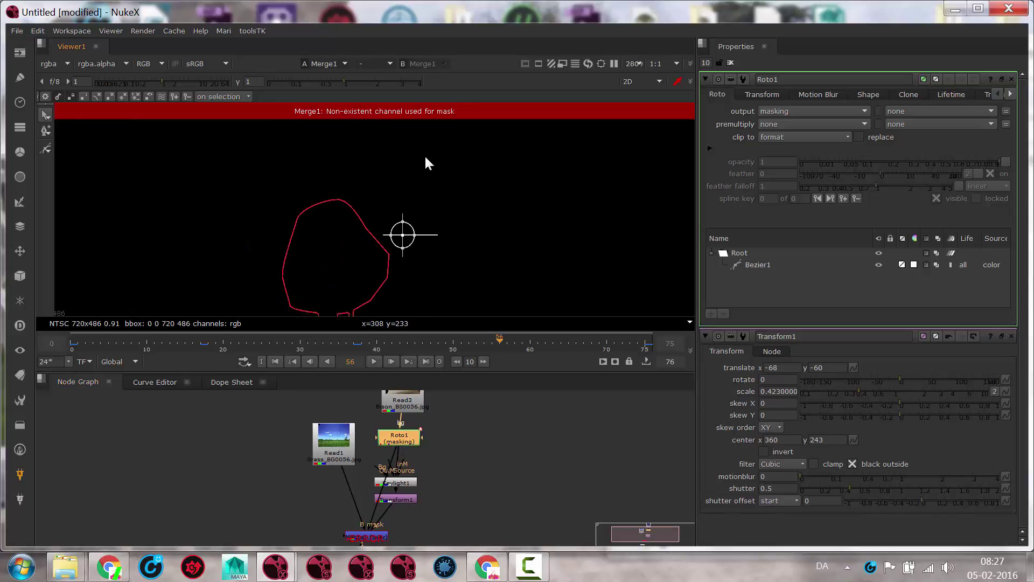
Set Merge1's mask channel to mask.a and move Keylight1 aside to the right.
double_click(365, 534)
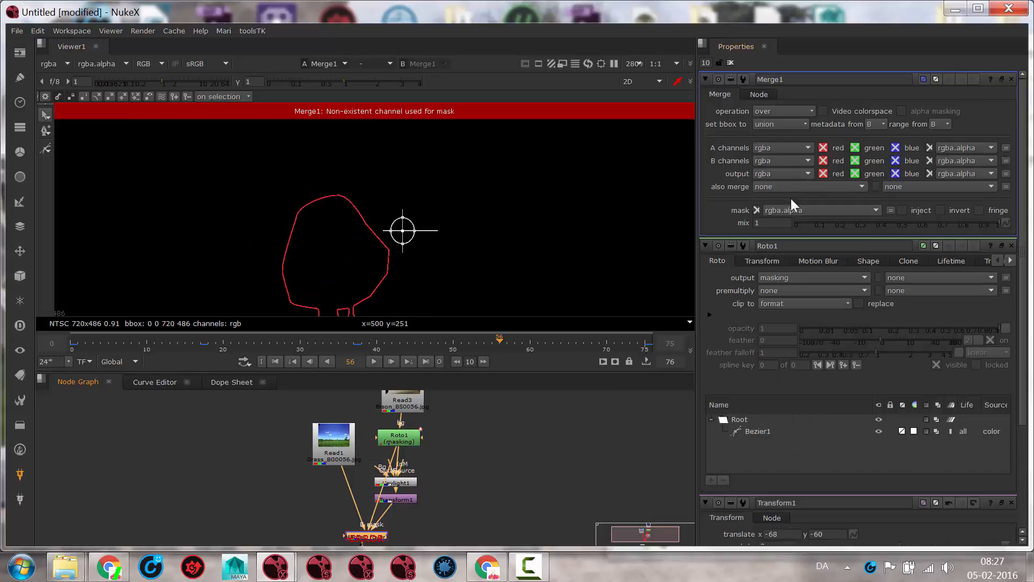
left_click(793, 211)
mouse_move(804, 282)
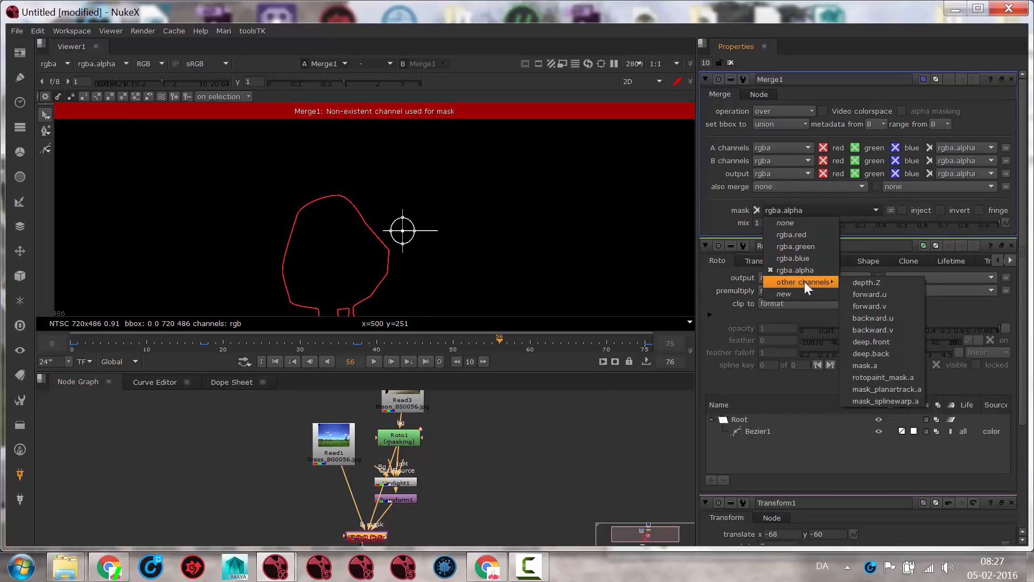
left_click(885, 363)
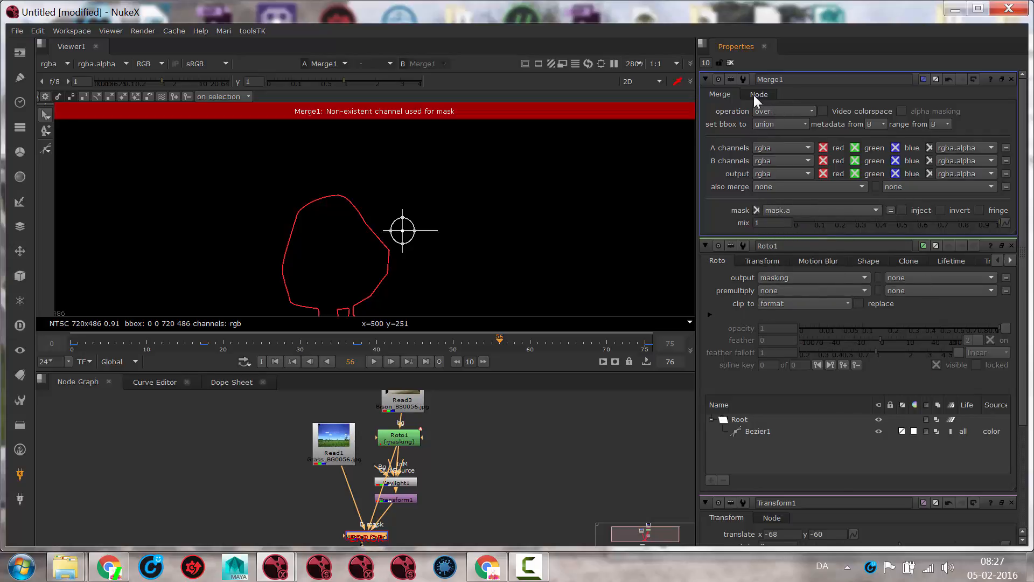
scroll(407, 442, "down", 2)
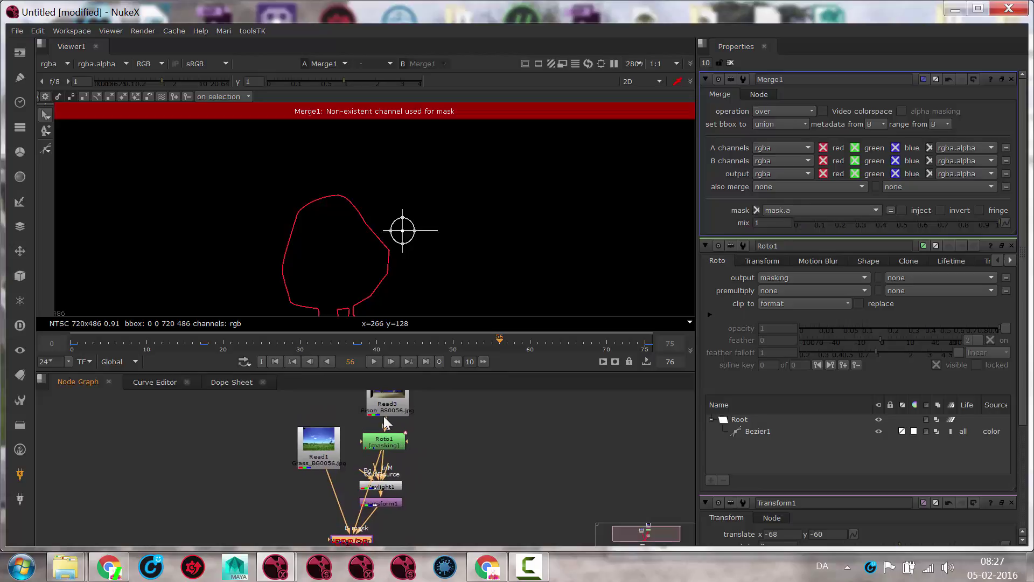
left_click(385, 447)
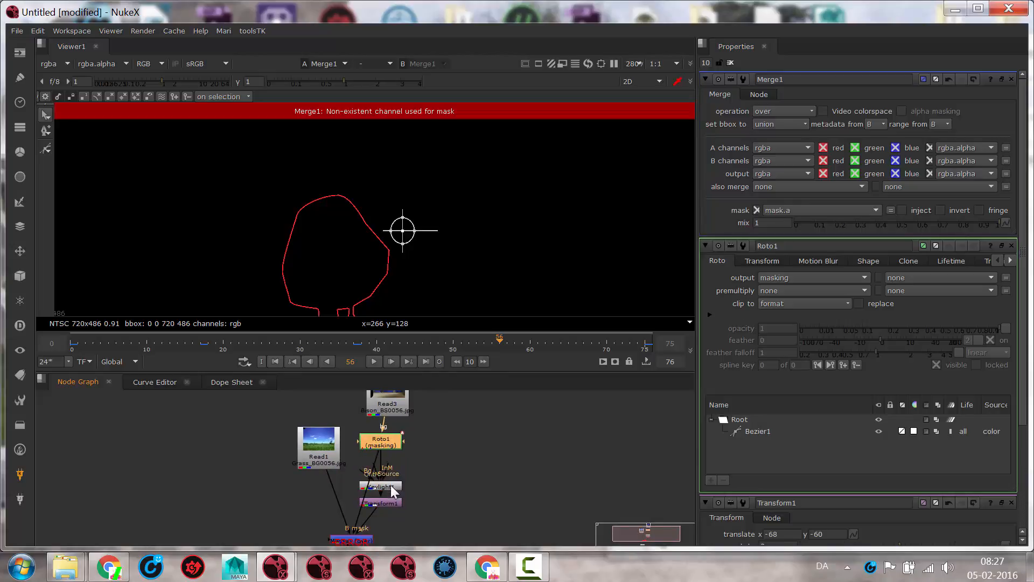
left_click_drag(390, 487, 434, 480)
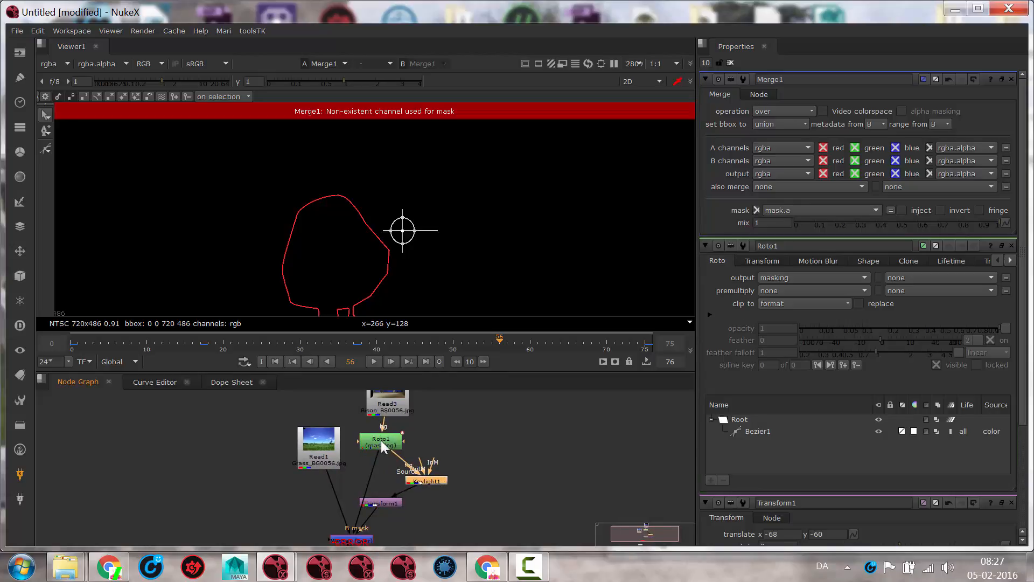
View Roto1's output and inspect its mask.a channel in the Viewer, then clear it.
key("1")
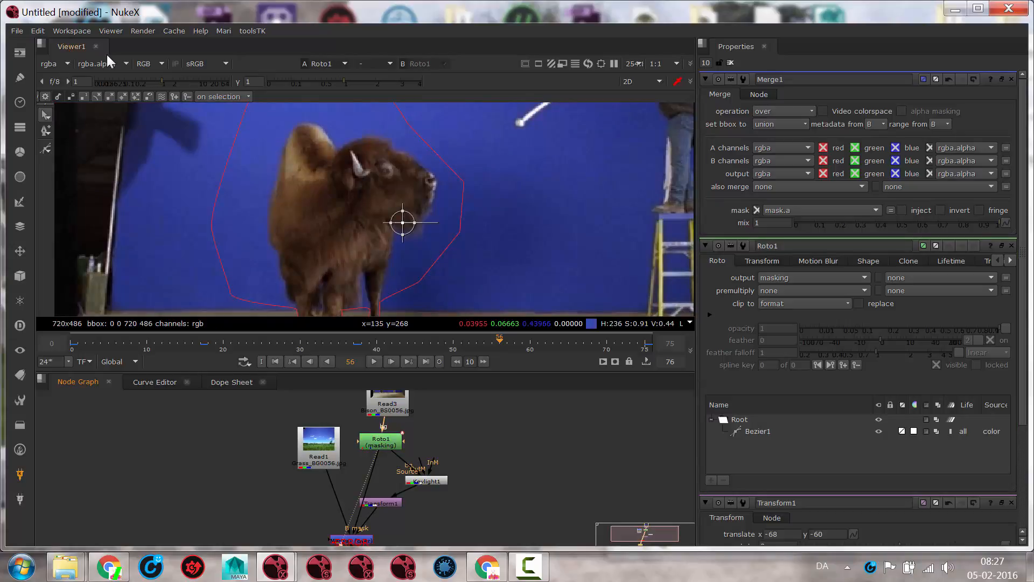
left_click(117, 64)
mouse_move(116, 135)
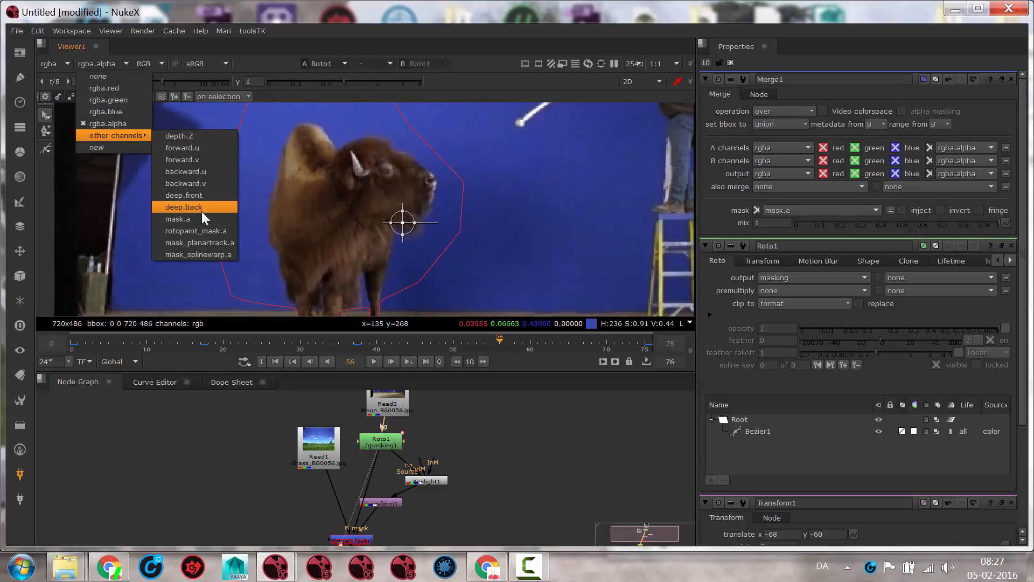
left_click(186, 217)
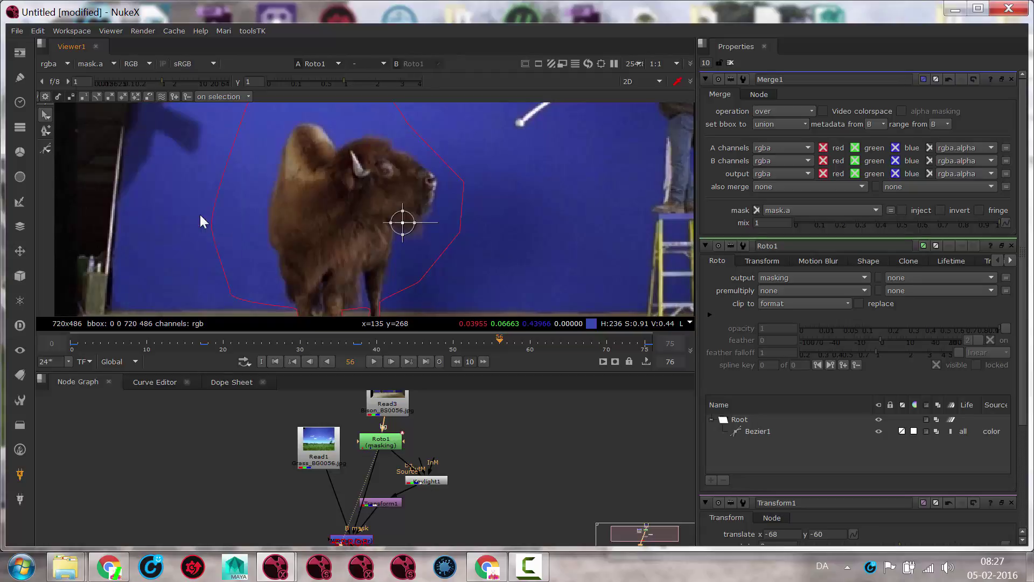
left_click(105, 61)
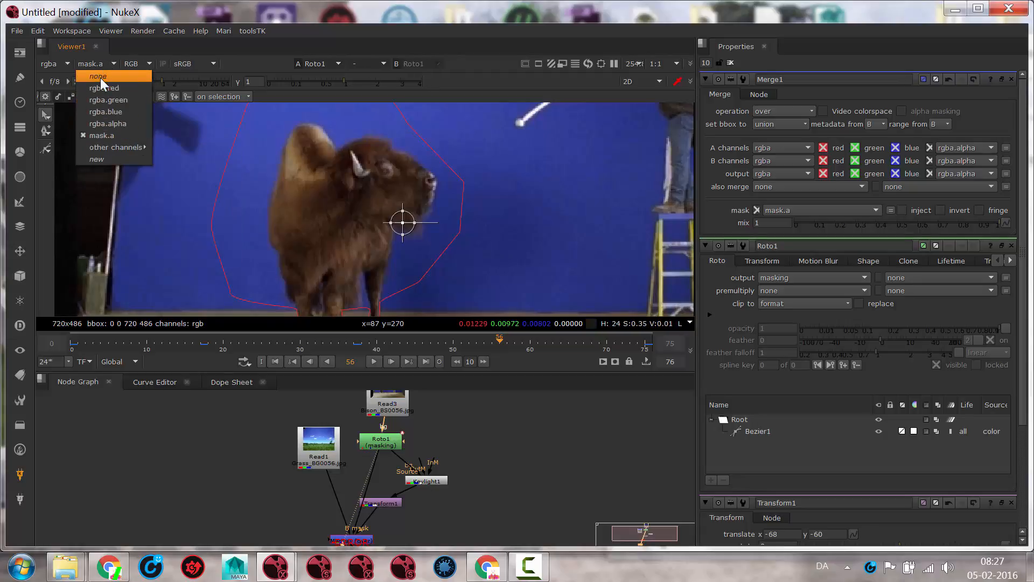
left_click(100, 77)
Check the mask layer in the Viewer, which shows black, and return to the rgba image.
left_click(63, 64)
mouse_move(74, 124)
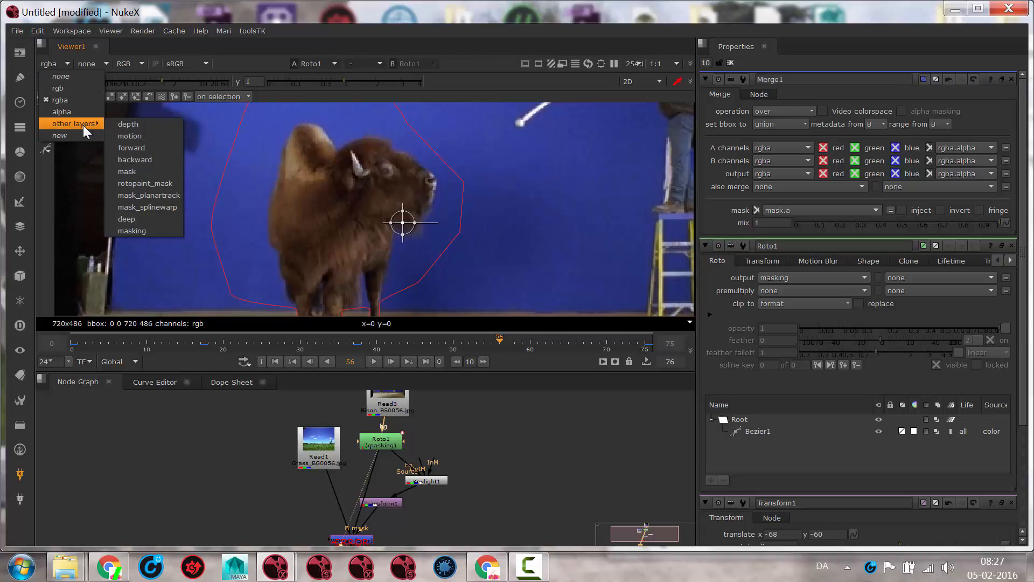
left_click(155, 169)
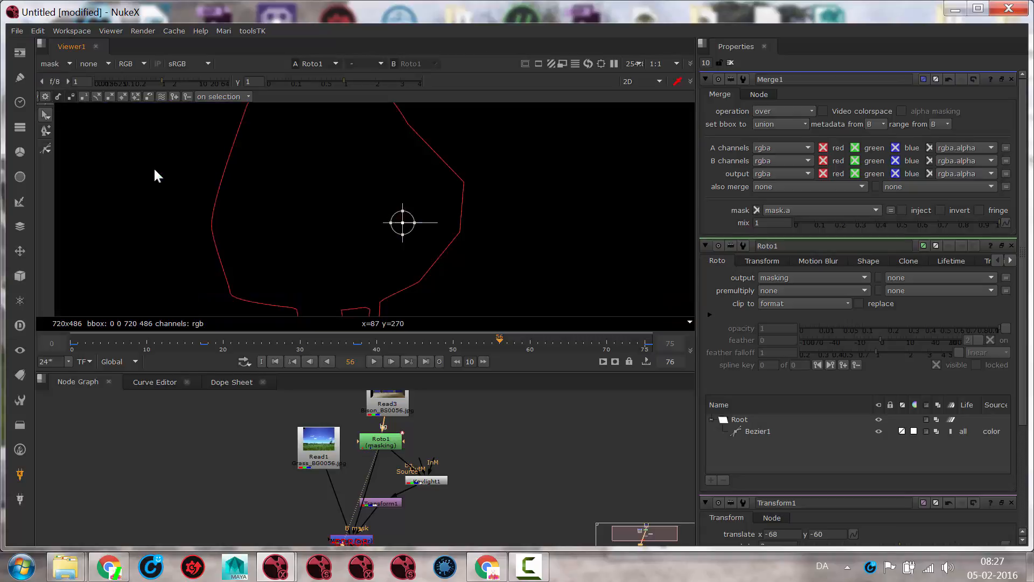
left_click(56, 64)
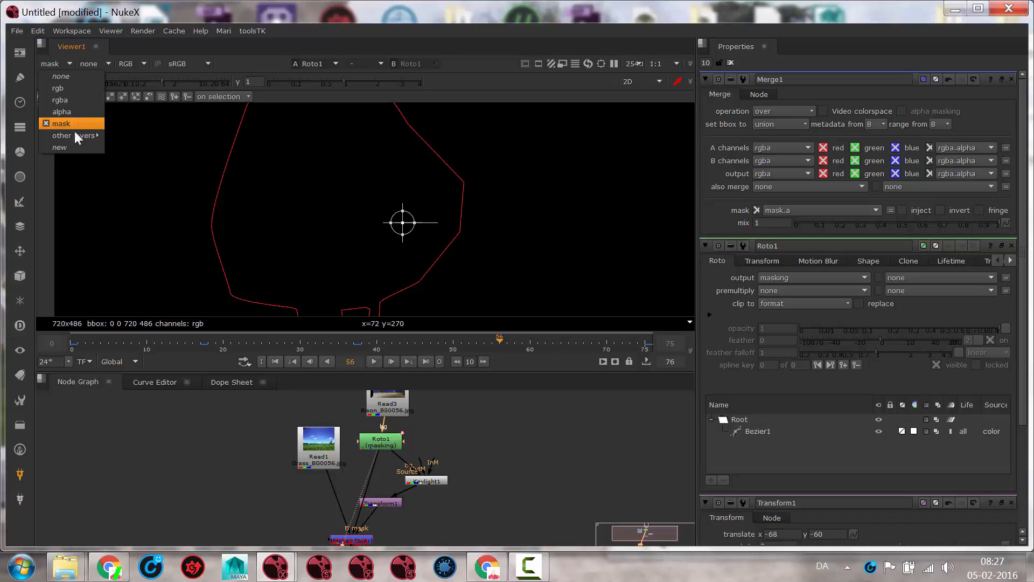
left_click(182, 63)
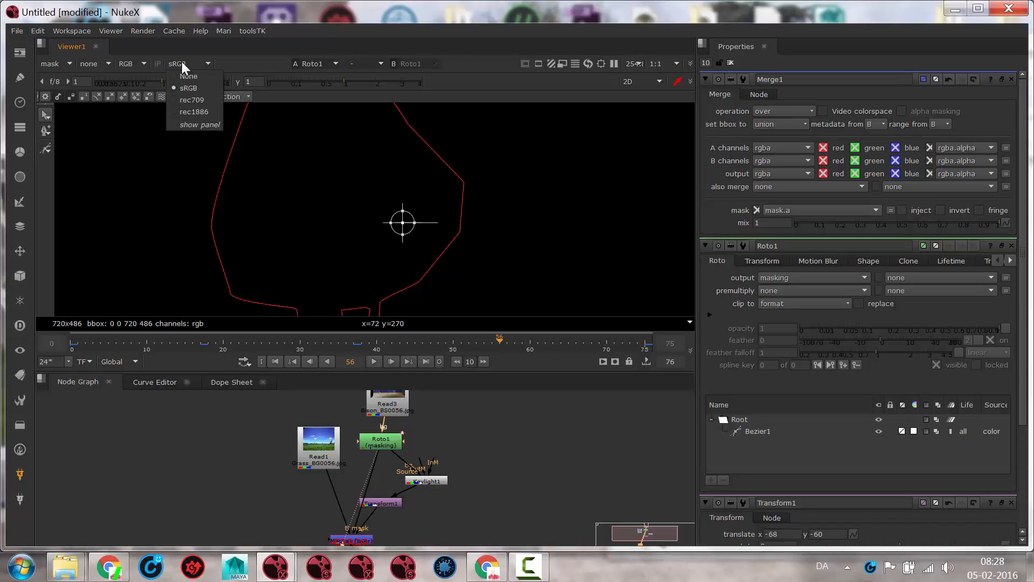
left_click(53, 63)
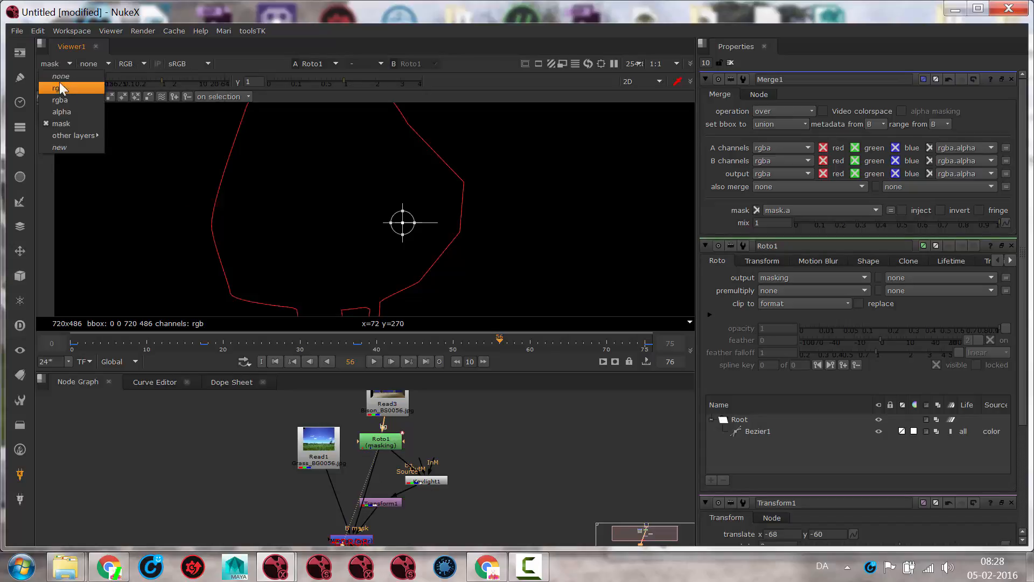
left_click(57, 104)
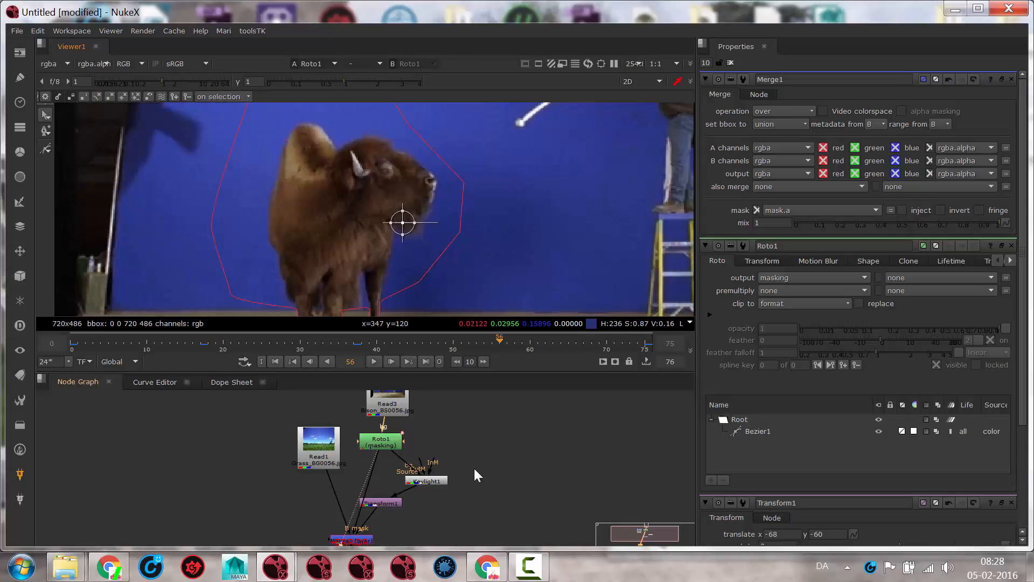
scroll(496, 458, "up", 2)
Move Roto1 aside, reconnect Keylight1's source to the bison image and view Merge1.
left_click_drag(421, 428, 548, 450)
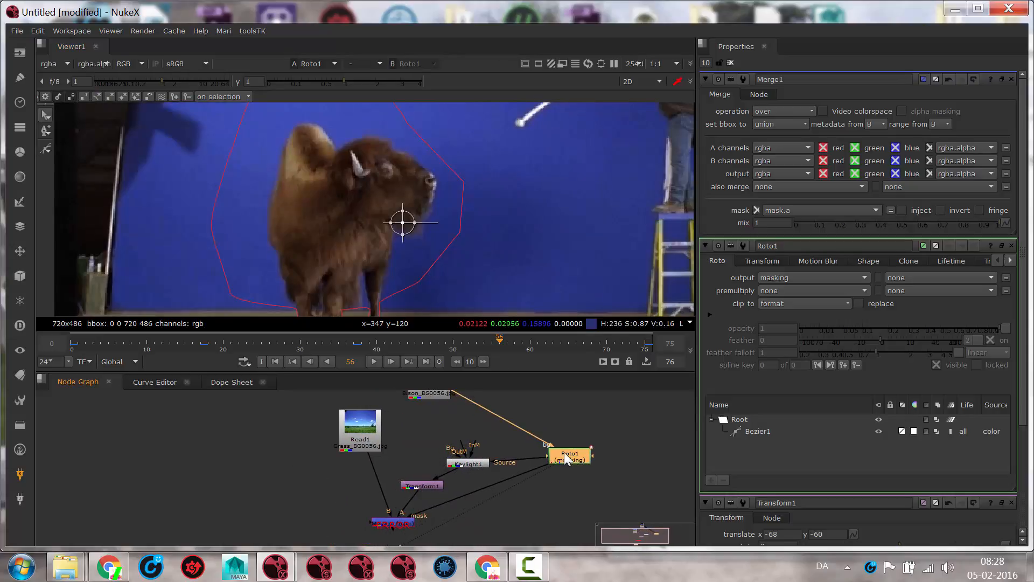
left_click_drag(468, 463, 429, 456)
mouse_move(535, 455)
left_mouse_down()
mouse_move(444, 403)
mouse_move(418, 512)
left_mouse_up()
scroll(471, 430, "up", 1)
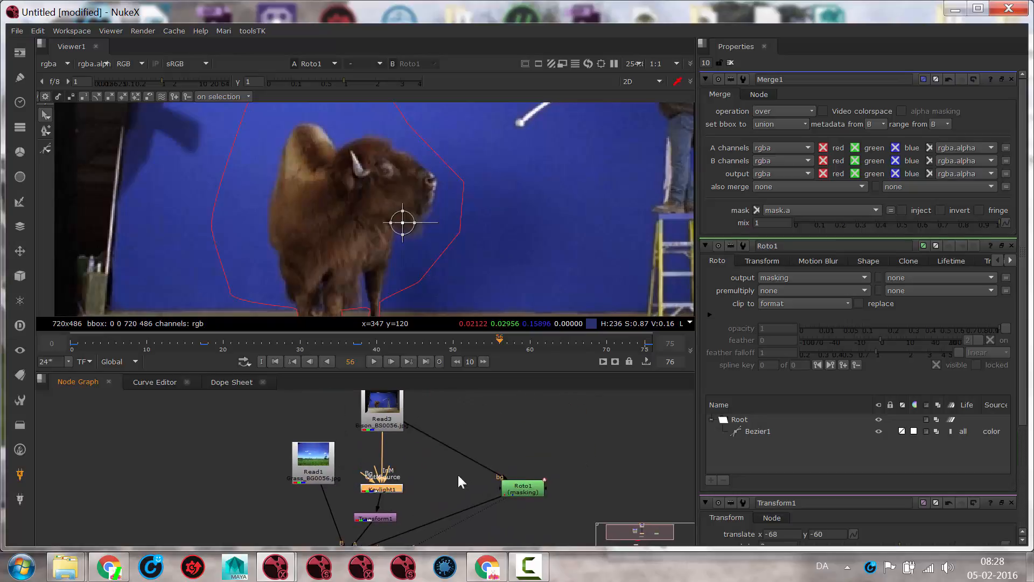
scroll(371, 277, "down", 2)
scroll(371, 242, "down", 1)
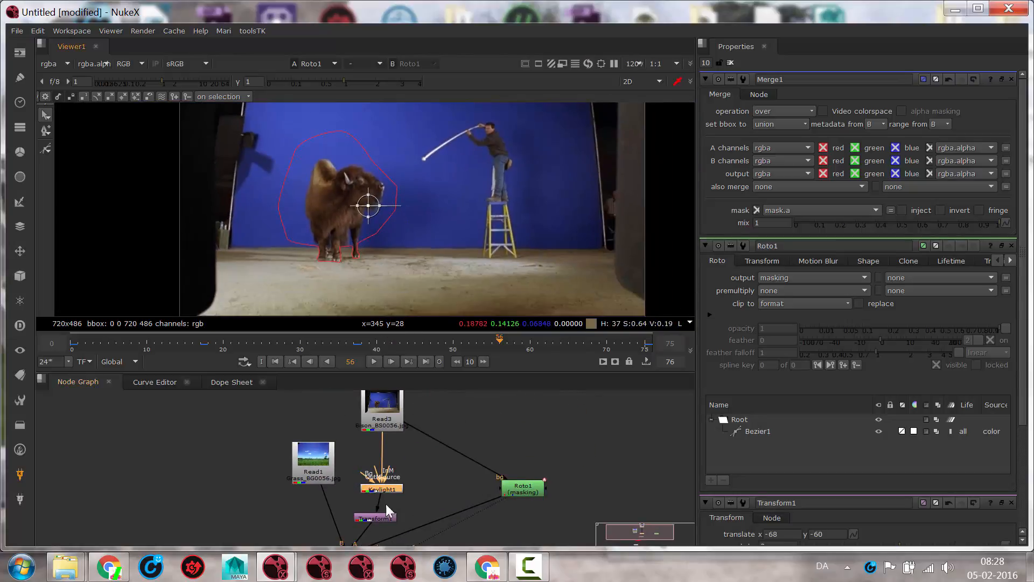
left_click_drag(377, 488, 379, 469)
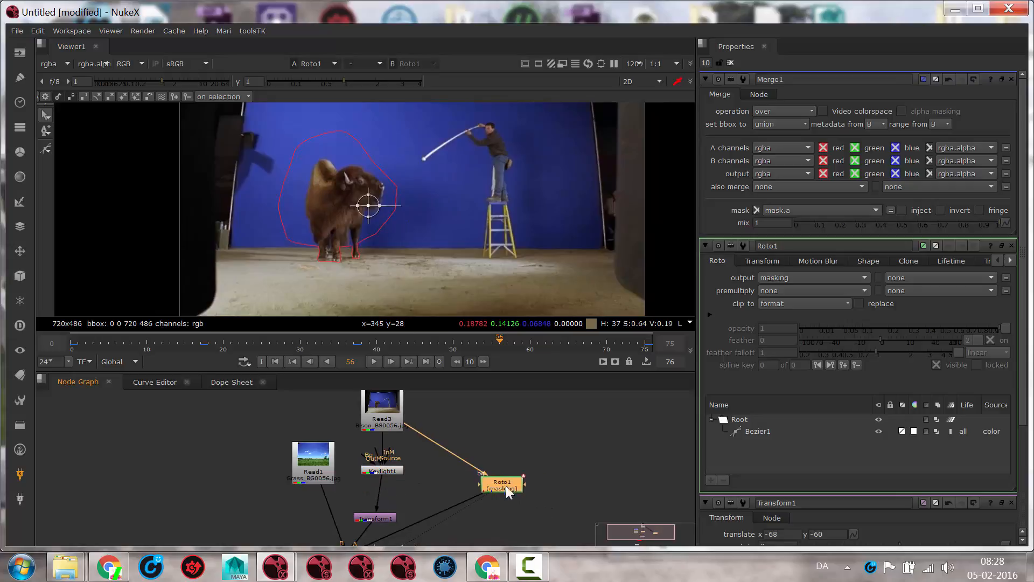
left_click_drag(499, 486, 454, 421, "alt")
left_click(397, 500)
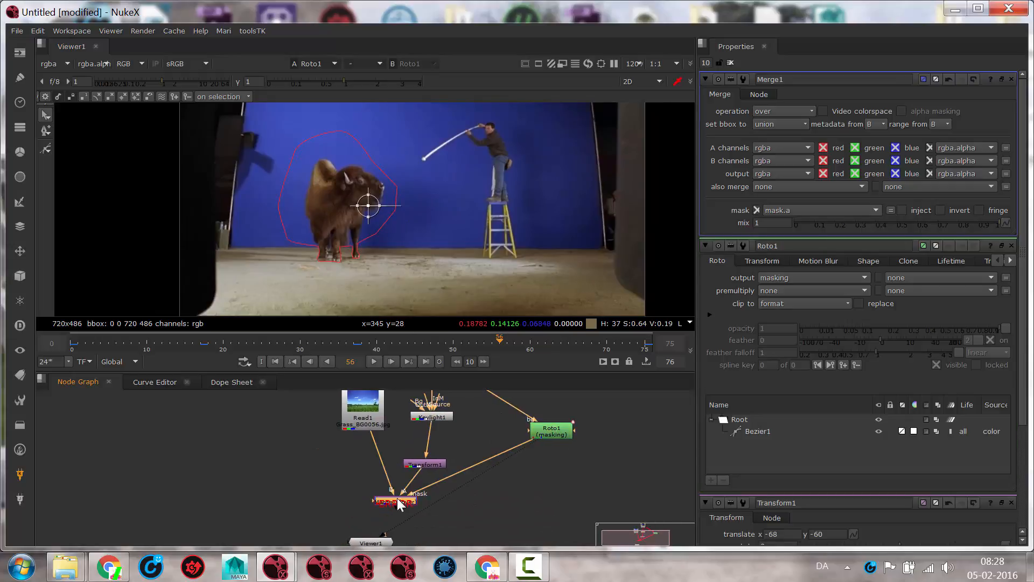
key("1")
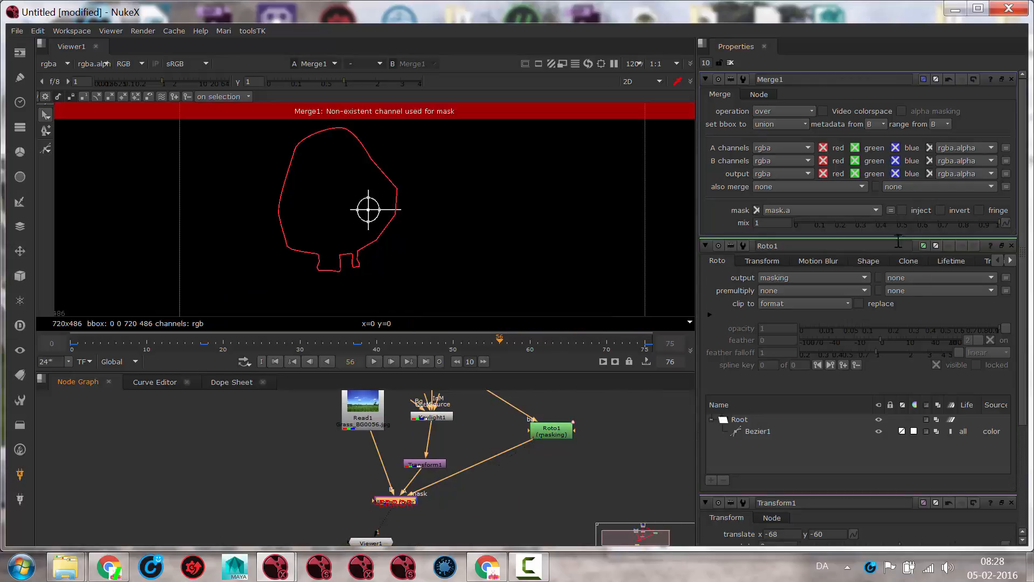
Set Roto1's output to alpha and Merge1's mask channel to rgba.alpha.
double_click(557, 428)
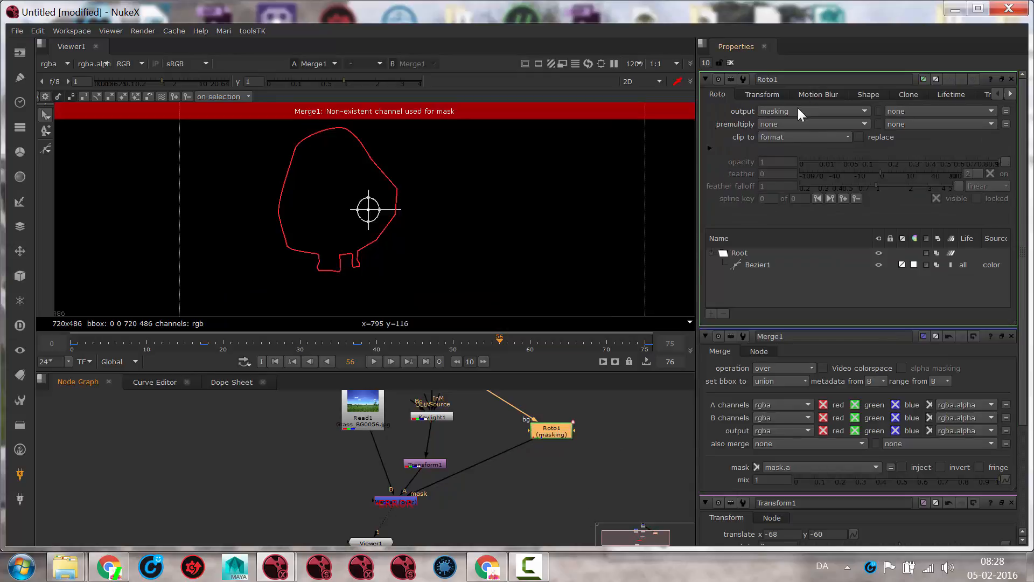
left_click(798, 110)
left_click(796, 155)
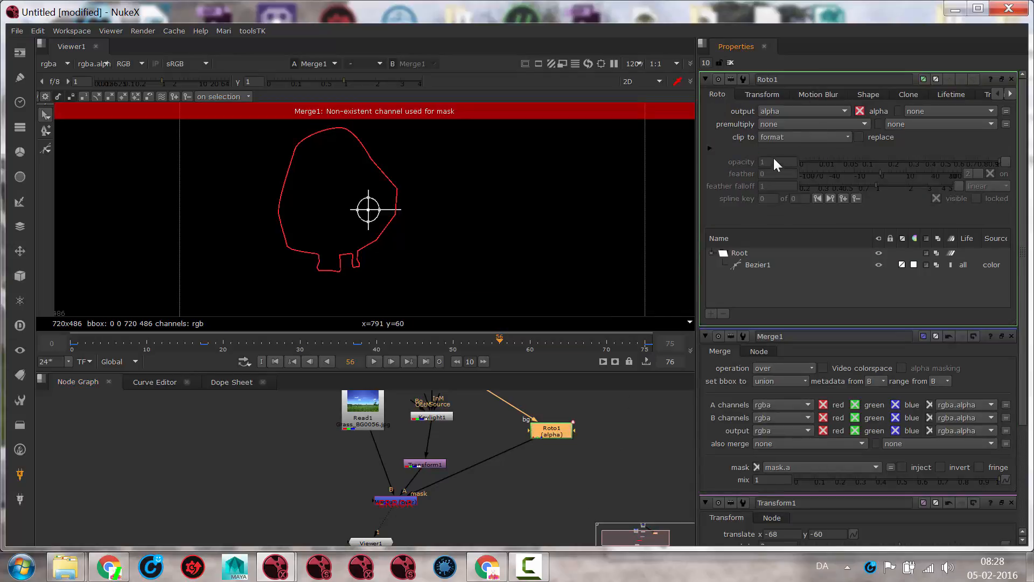
double_click(401, 501)
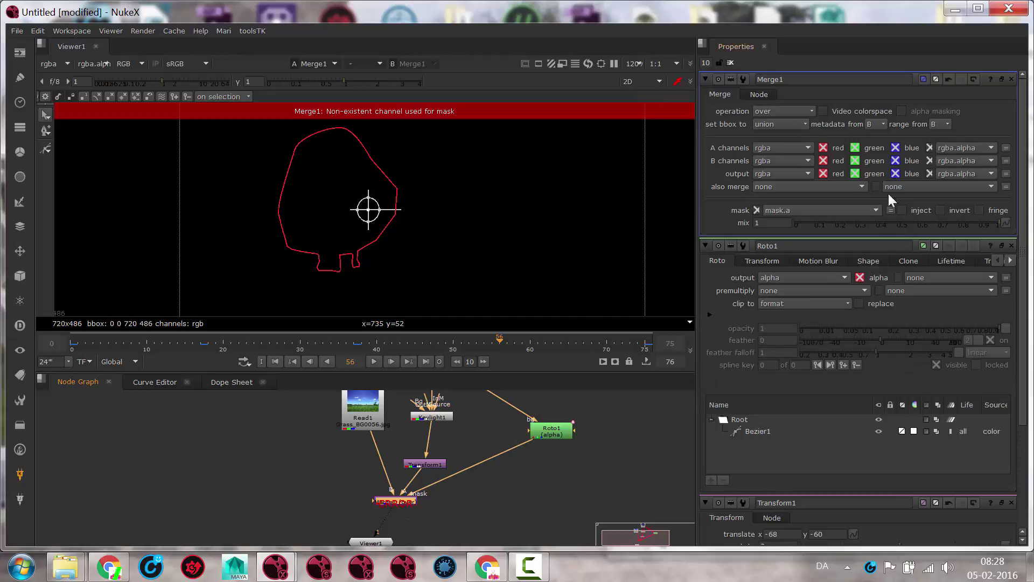
left_click(800, 210)
left_click(800, 266)
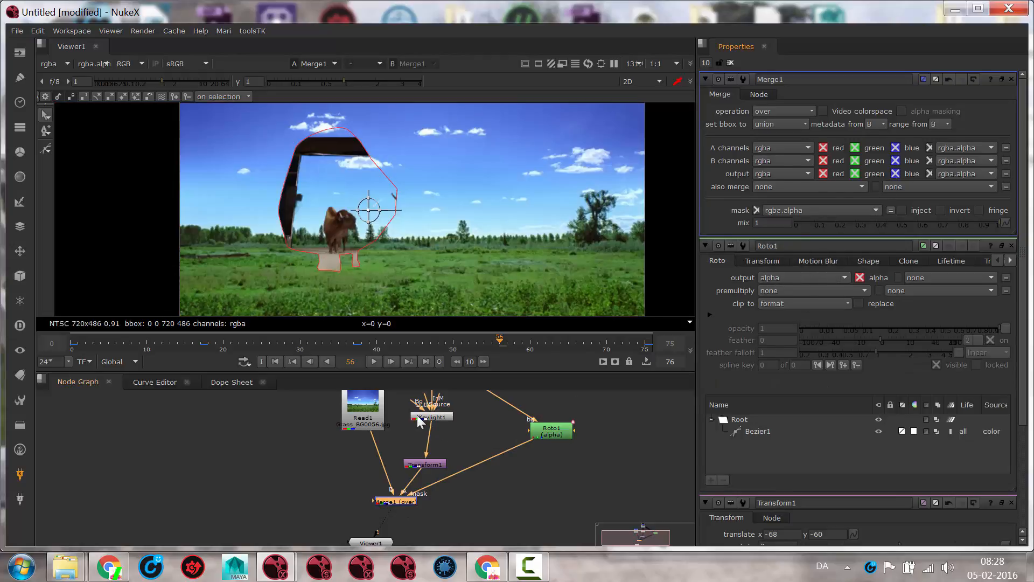
Clone Transform1 via Edit > Clone and insert the clone on Roto1's mask pipe into Merge1.
left_click(432, 464)
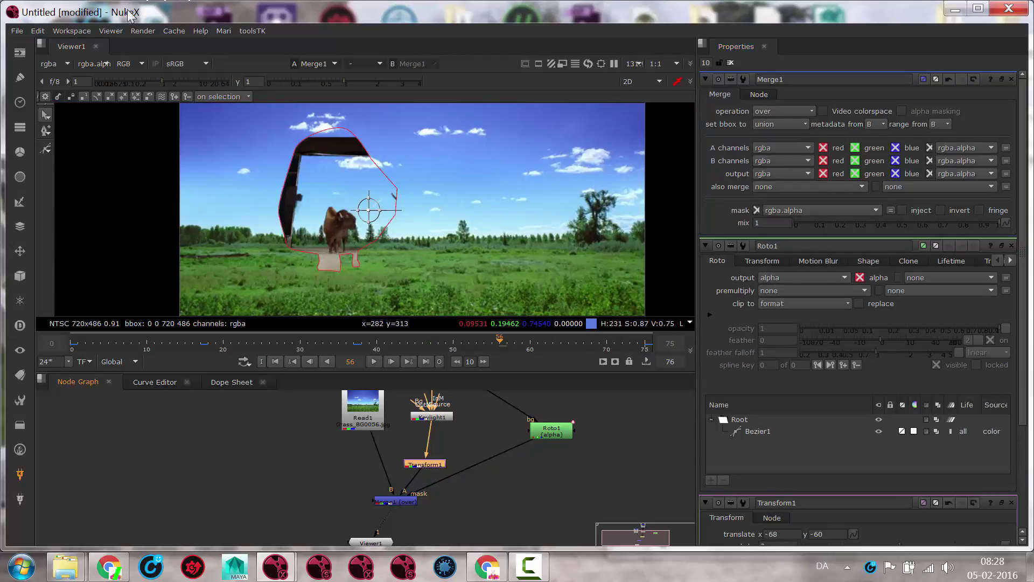
left_click(37, 31)
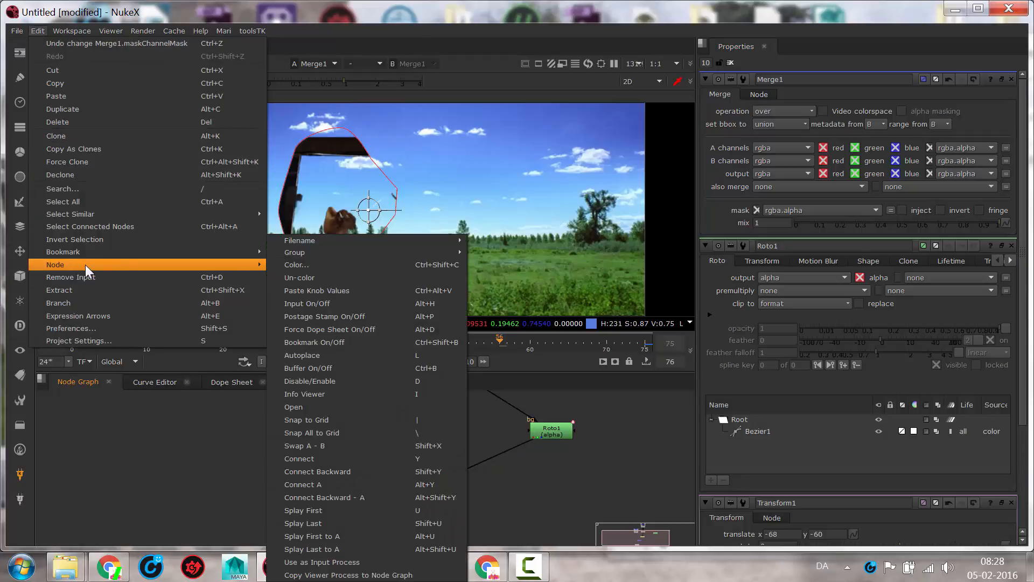
left_click(75, 136)
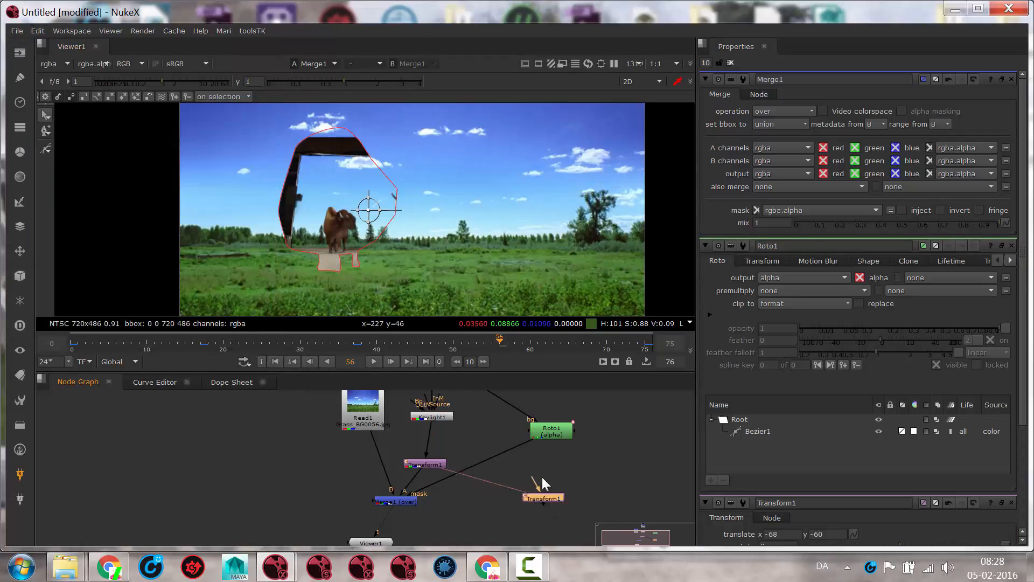
left_click_drag(500, 486, 540, 487)
left_click_drag(437, 464, 431, 457)
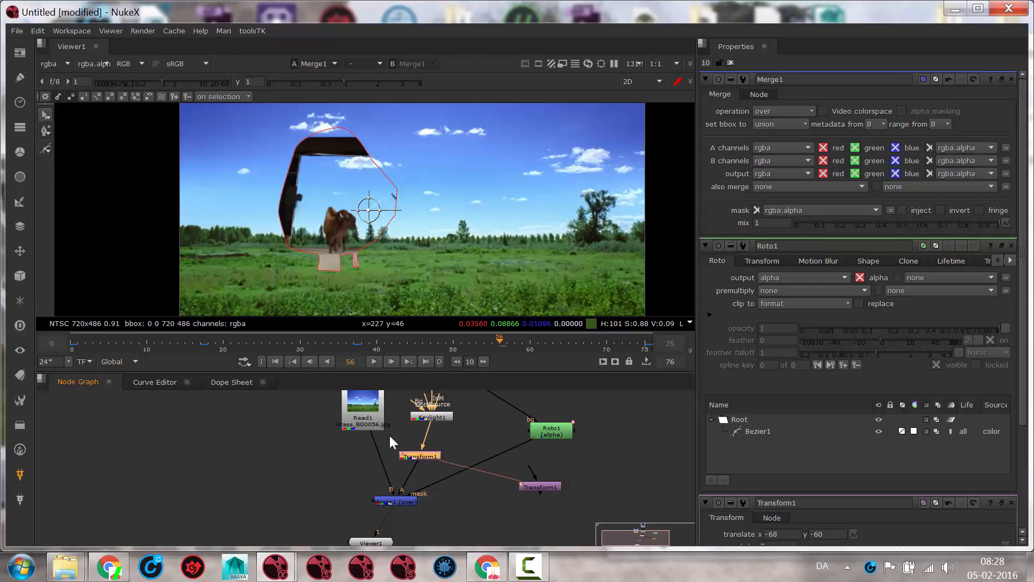
left_click_drag(537, 486, 484, 464)
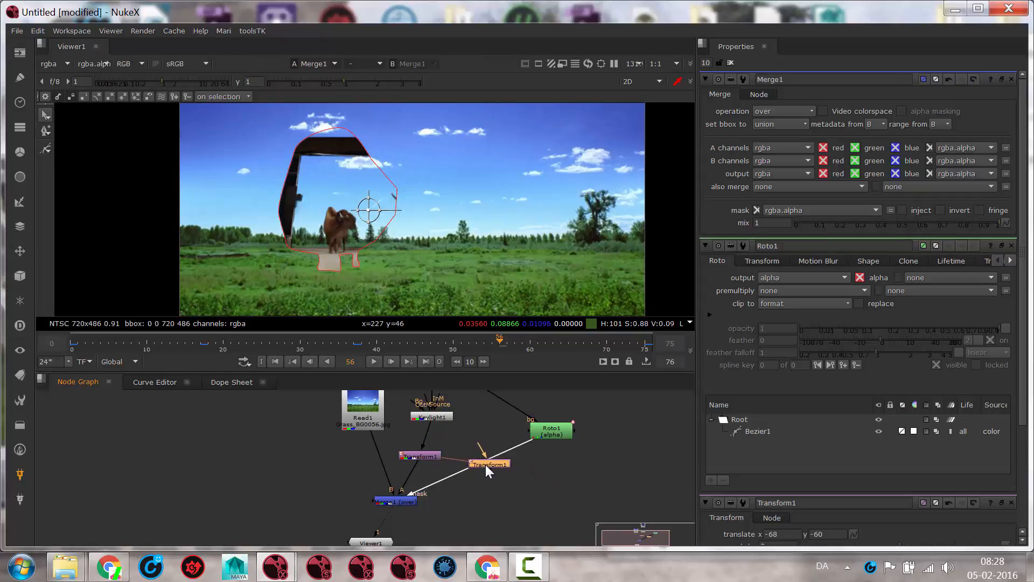
left_click(556, 499)
left_click_drag(540, 432, 492, 430)
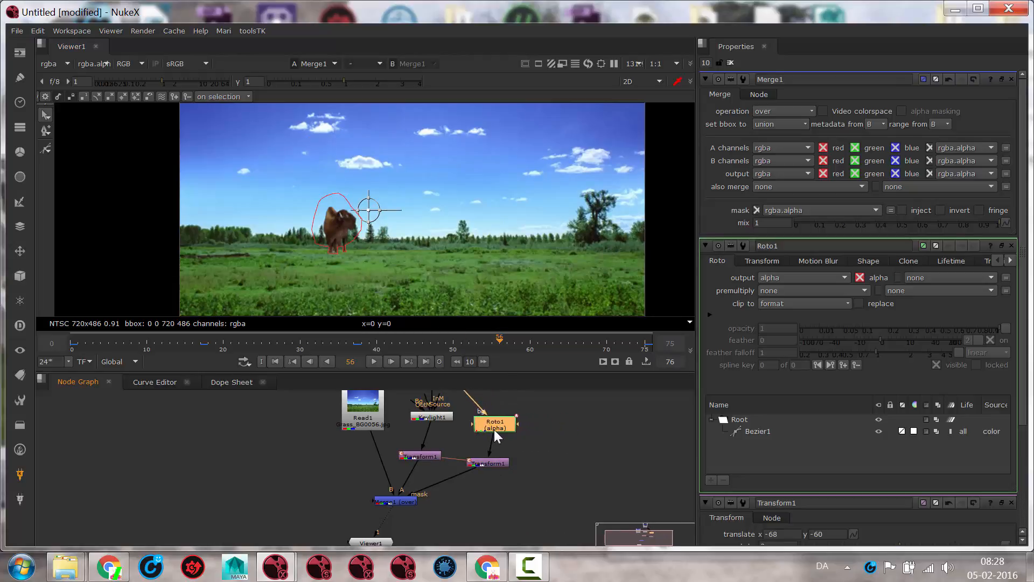
left_click_drag(565, 443, 572, 423)
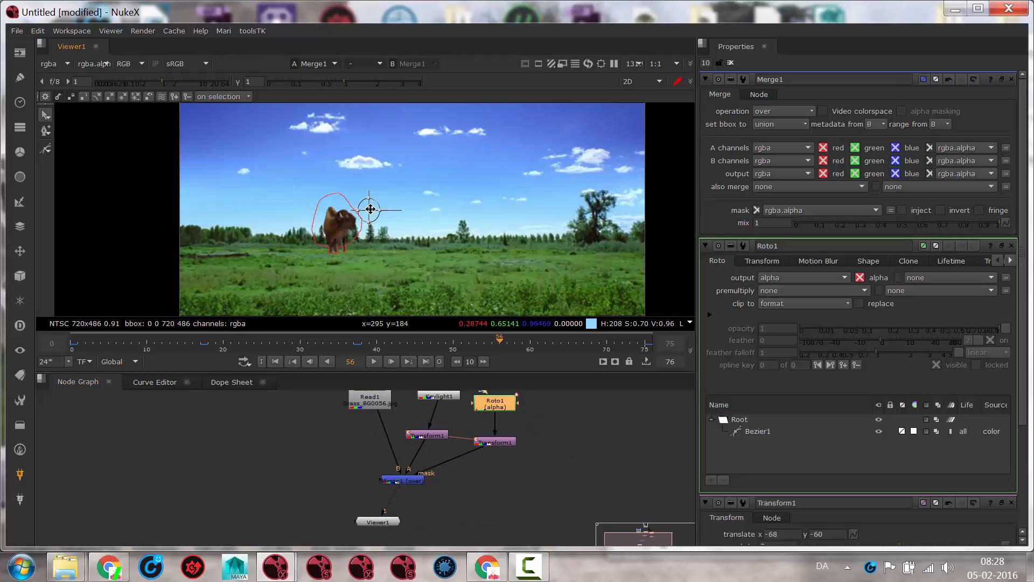
Move the bison with the transform handle to confirm the mask follows, and align the clone beside the original.
mouse_move(369, 210)
left_mouse_down()
mouse_move(395, 225)
mouse_move(364, 220)
left_mouse_up()
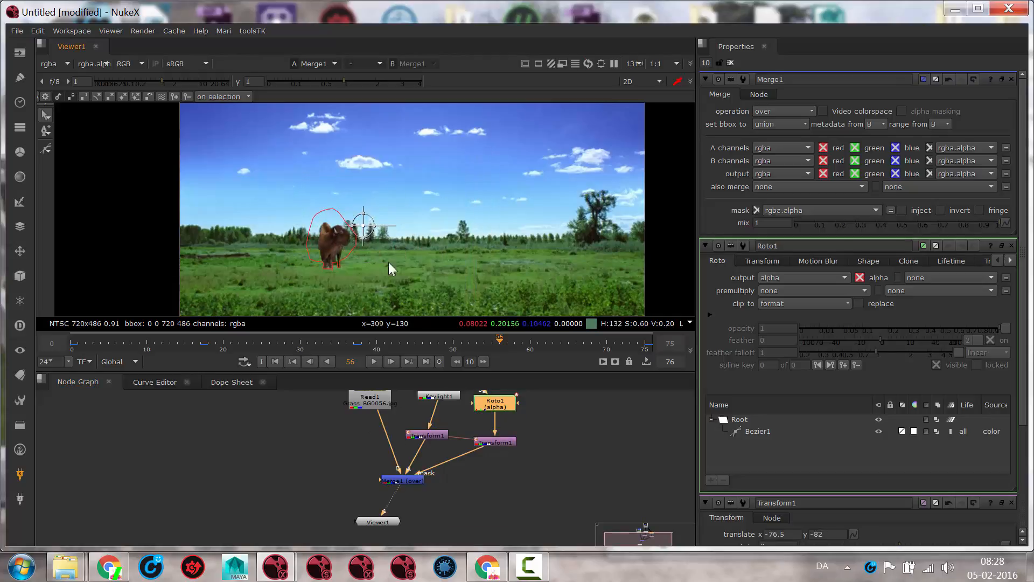
left_click(528, 442)
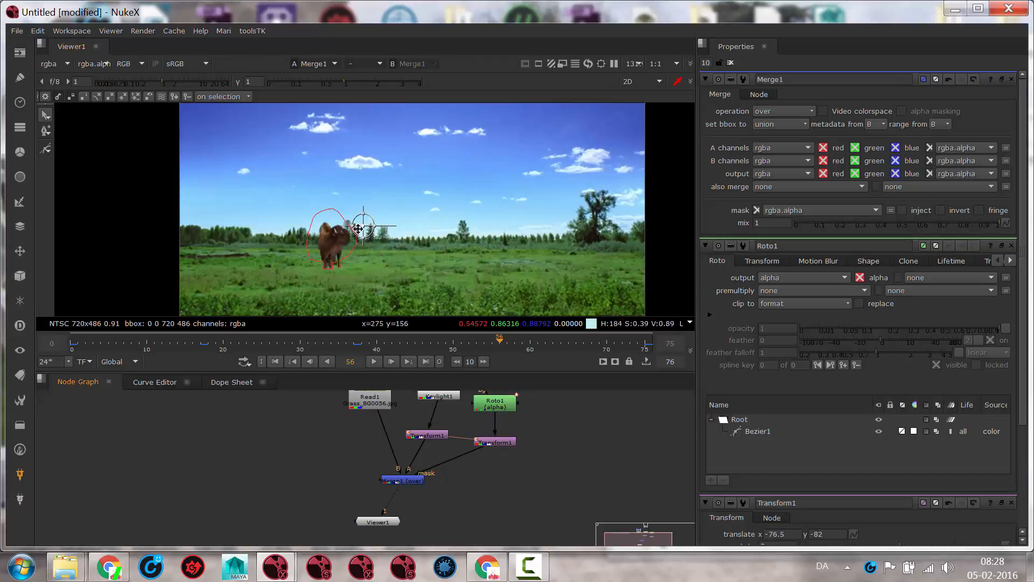
mouse_move(362, 228)
left_mouse_down()
mouse_move(388, 226)
mouse_move(364, 230)
left_mouse_up()
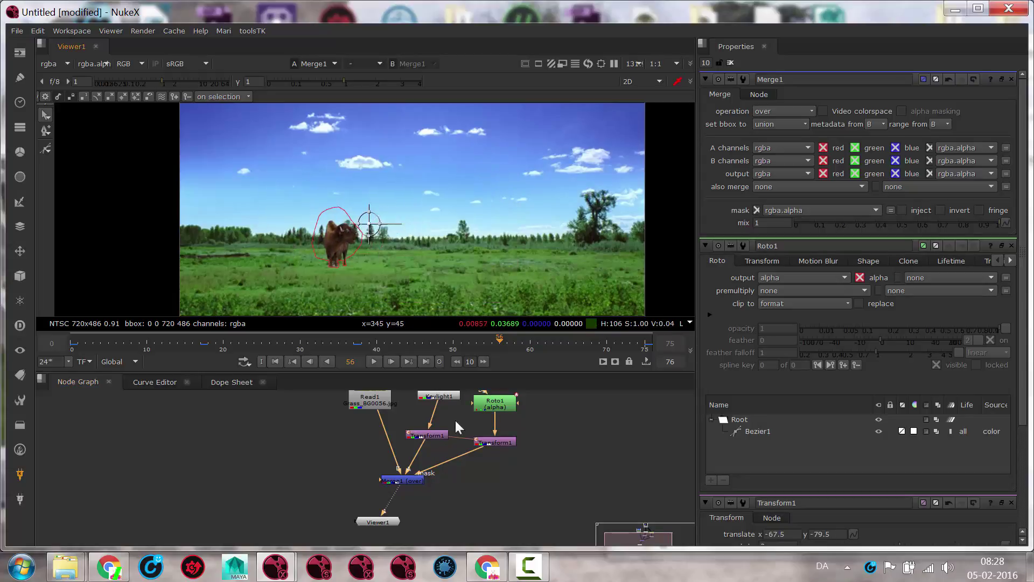
left_click(485, 440)
left_click_drag(483, 440, 477, 435)
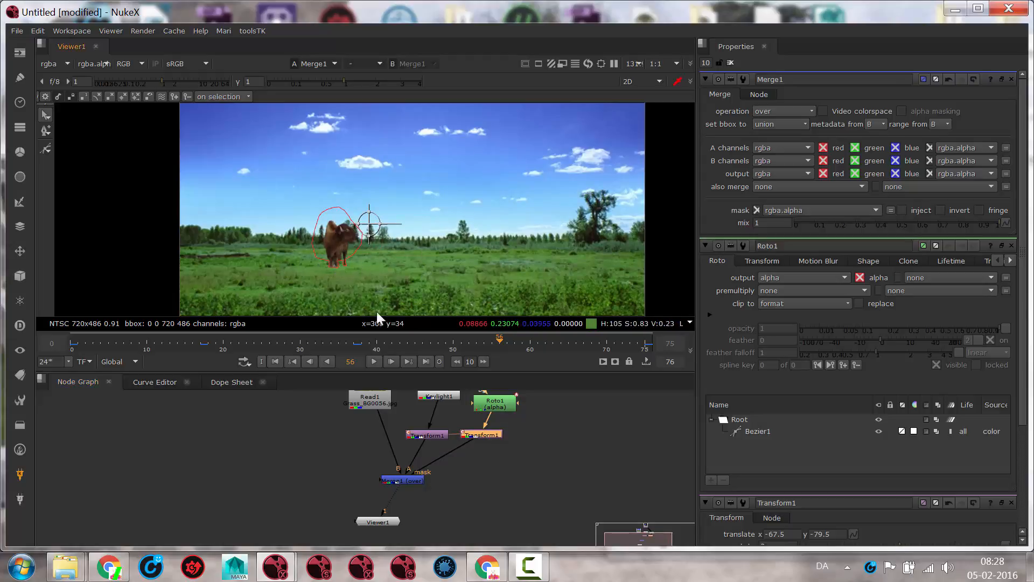
scroll(370, 281, "up", 2)
scroll(370, 281, "up", 2)
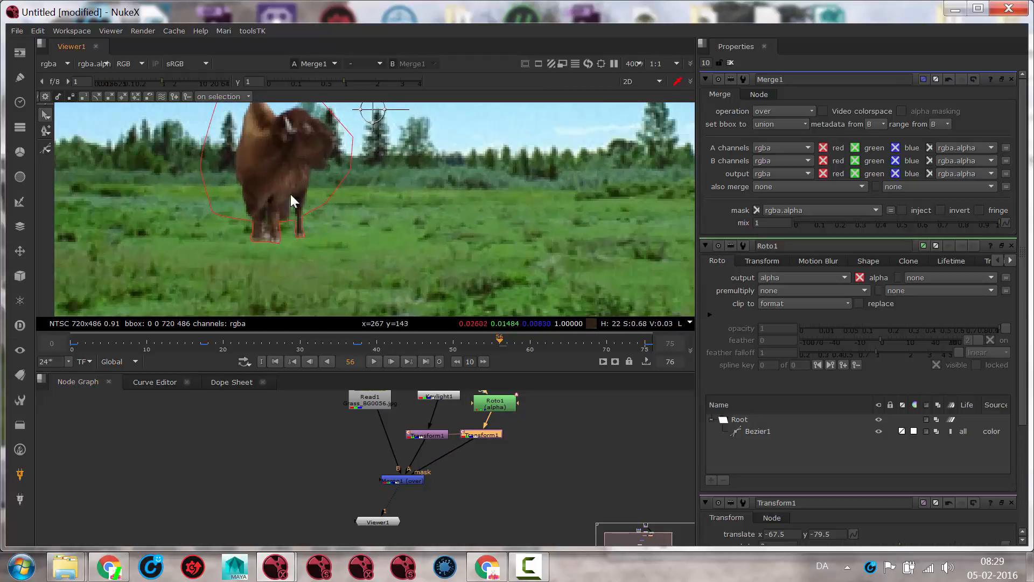
Nudge the bison and its linked mask slightly with the Transform handle in the Viewer.
left_click_drag(316, 231, 452, 267)
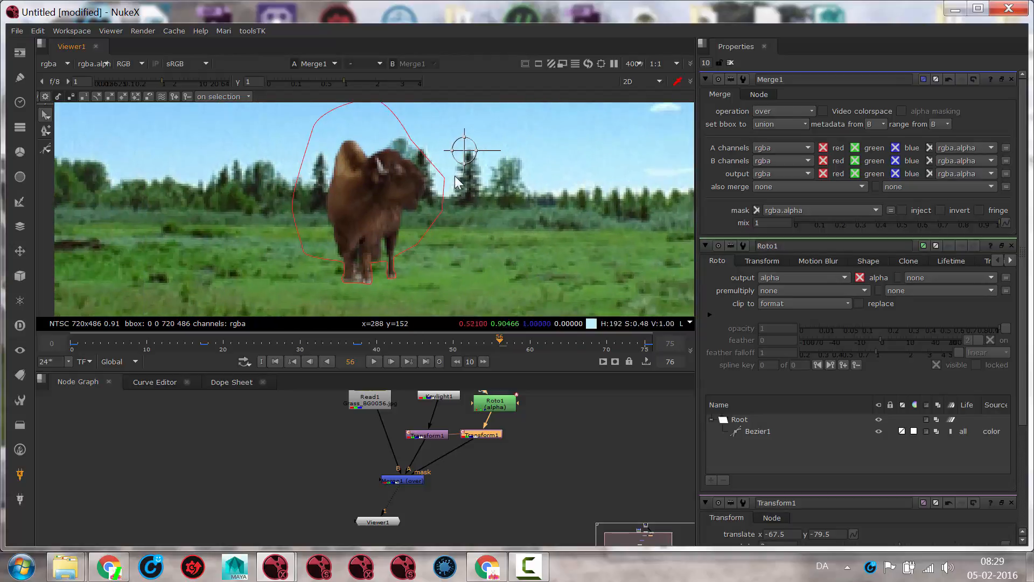
left_click_drag(465, 149, 467, 145)
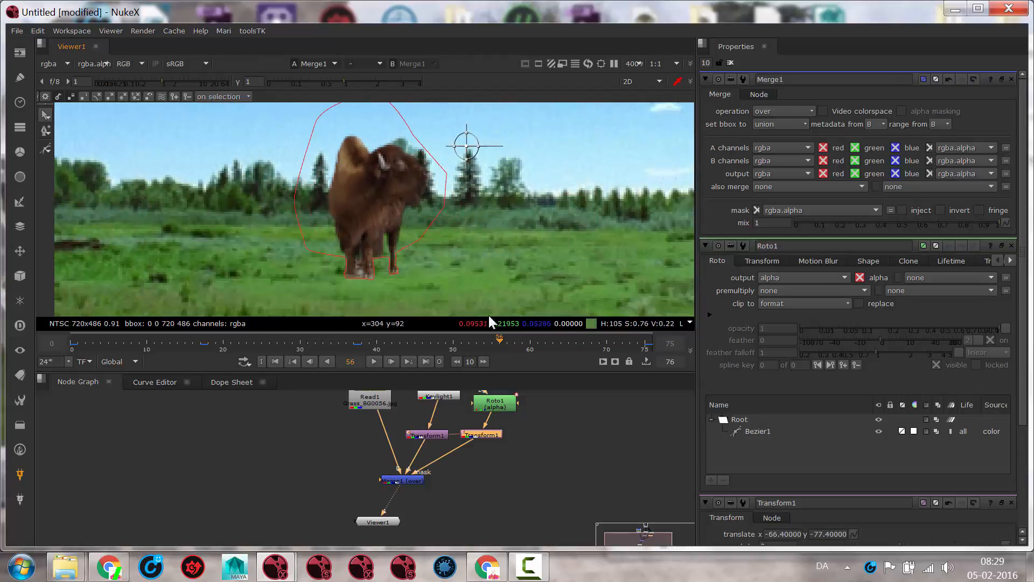
scroll(530, 435, "down", 3)
left_click_drag(485, 441, 436, 456)
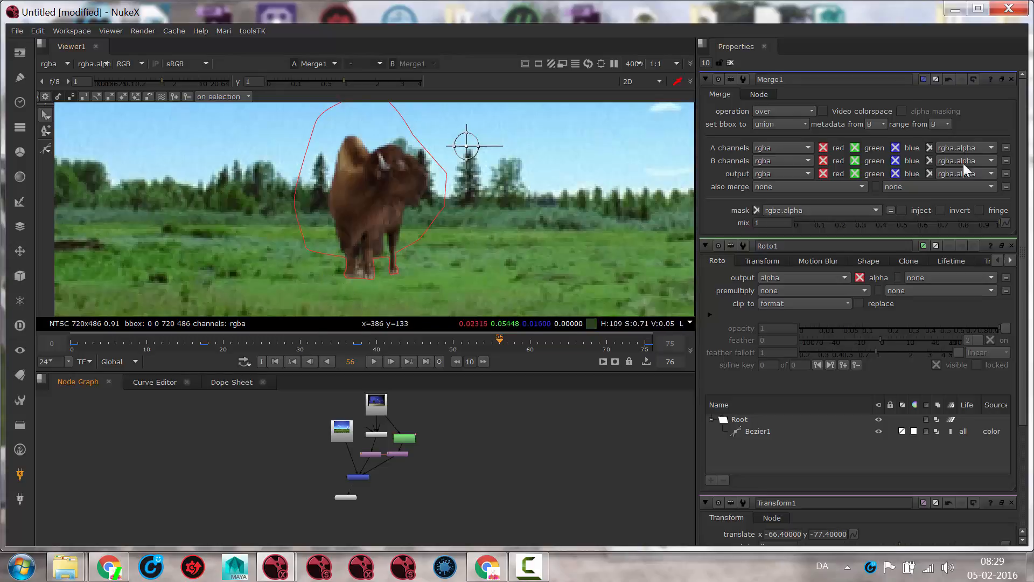
Close all node properties and play the composite through, stopping at frame 10.
left_click(732, 64)
scroll(356, 250, "down", 1)
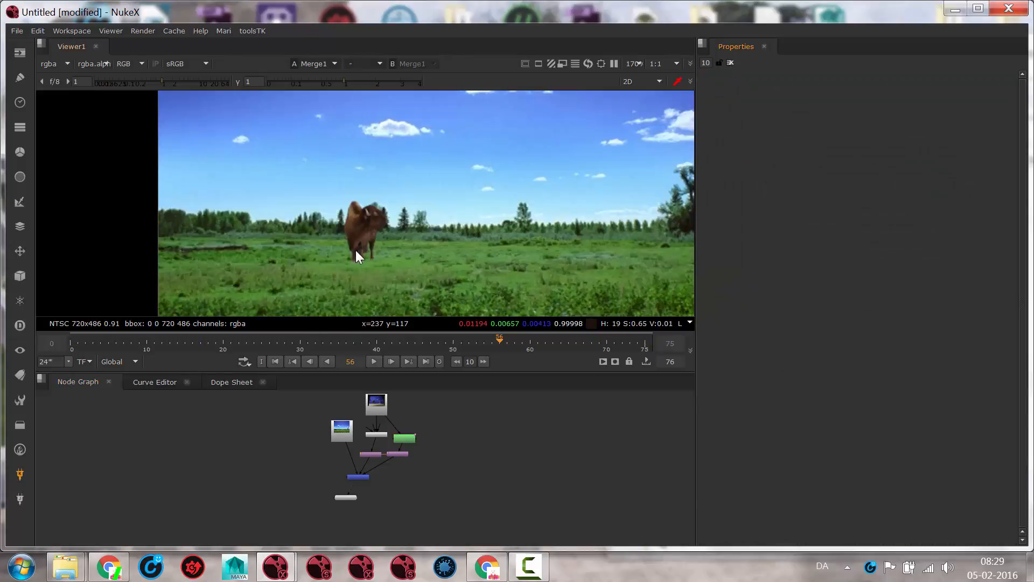
scroll(363, 250, "down", 1)
scroll(405, 232, "down", 1)
scroll(405, 231, "down", 1)
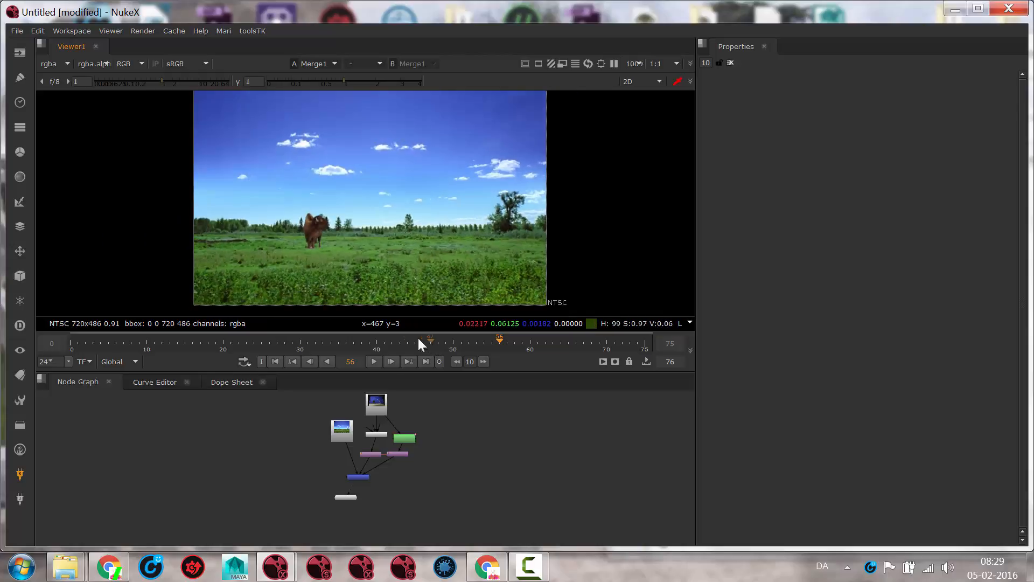
left_click(372, 361)
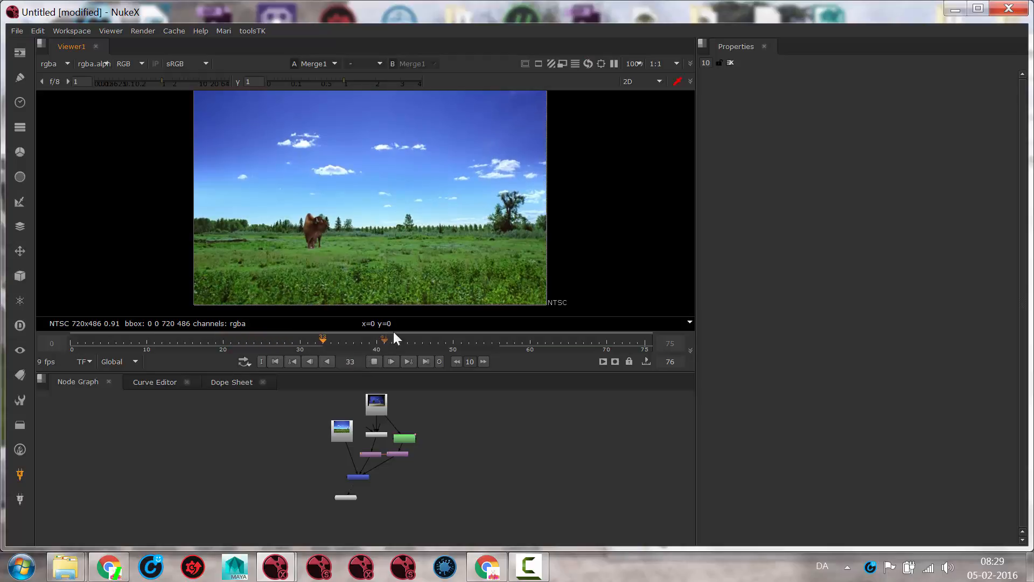
left_click(373, 361)
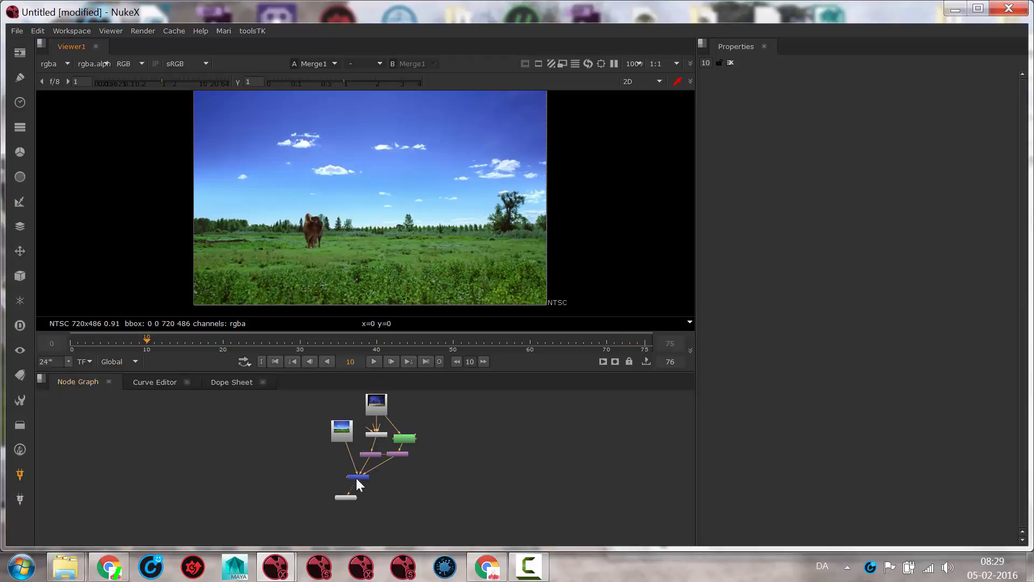
Nudge Merge1 in the Node Graph and add a node connected below it.
mouse_move(360, 479)
left_mouse_down()
mouse_move(376, 478)
mouse_move(363, 500)
left_mouse_up()
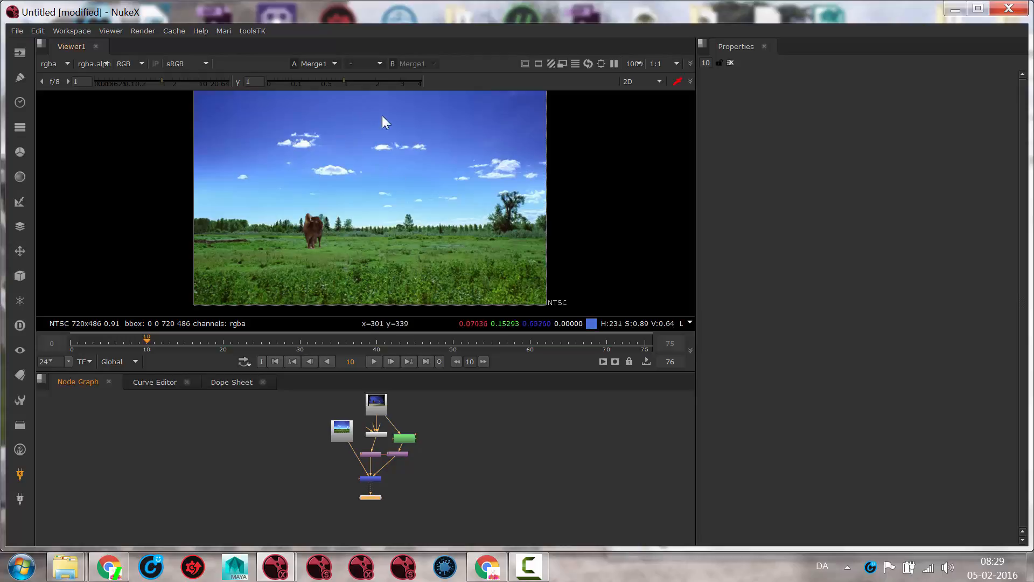
right_click(533, 568)
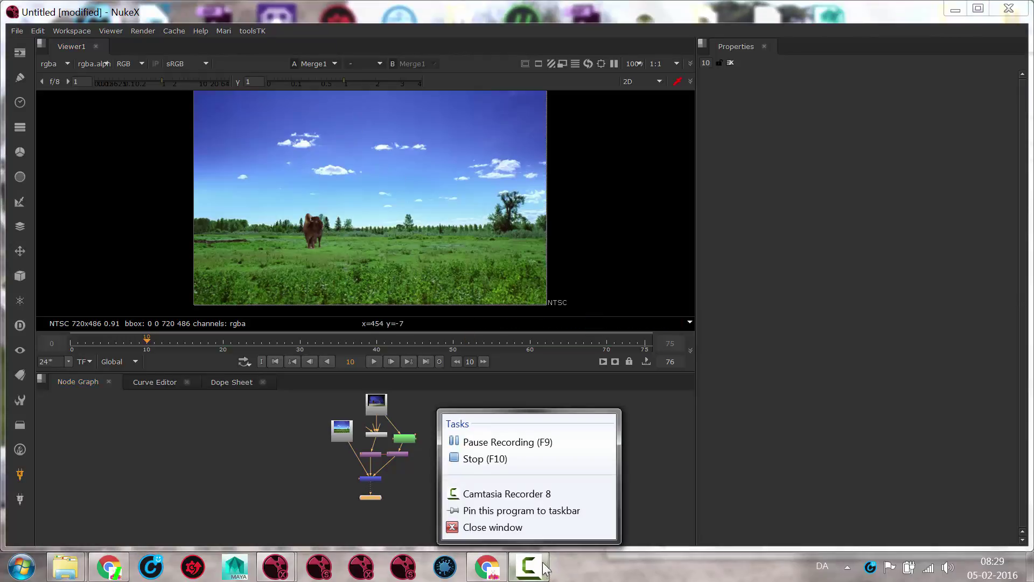
left_click(485, 458)
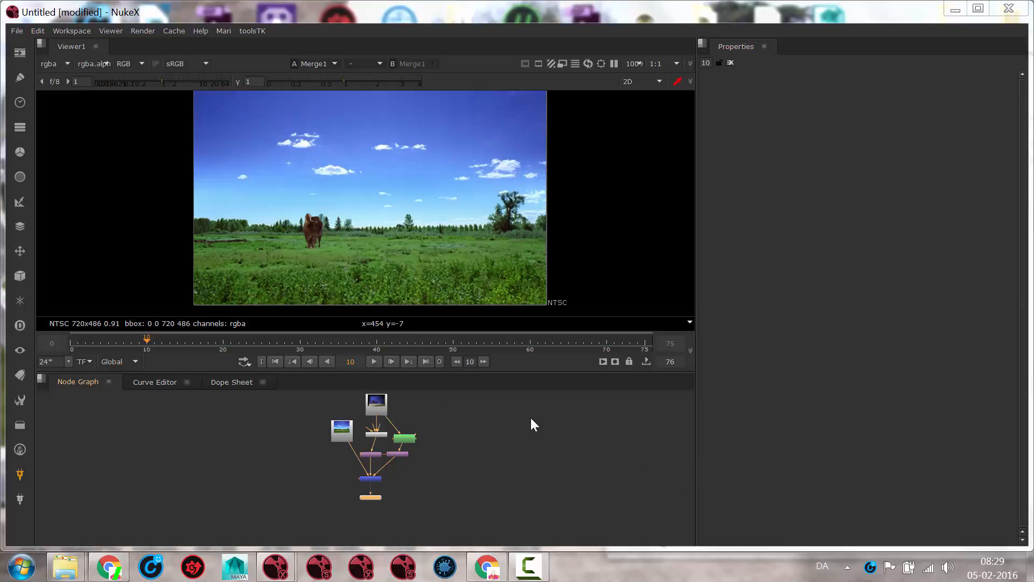